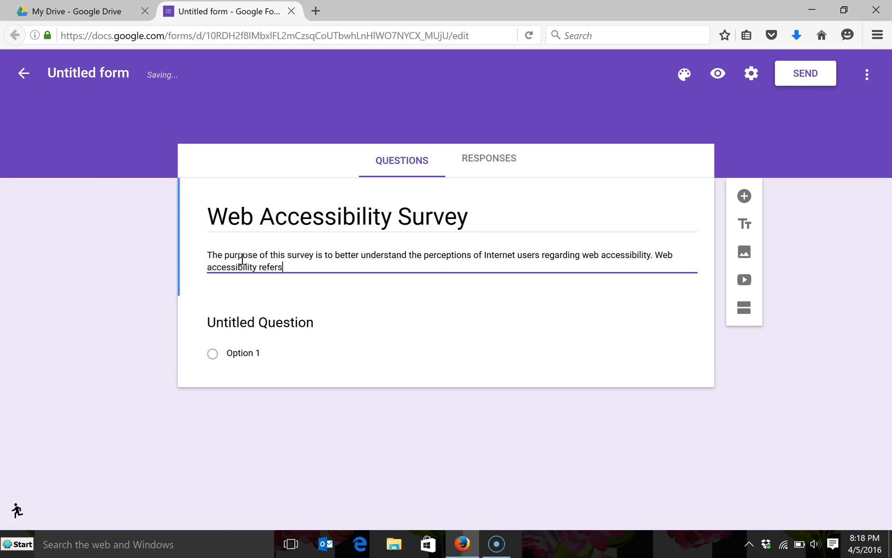
Step: Continue the description: "to the inclusive practice of creating websites so that they are usable by individuals of all abilities, providing individuals with disabilities access without barriers."
type("inclusive practice of creat")
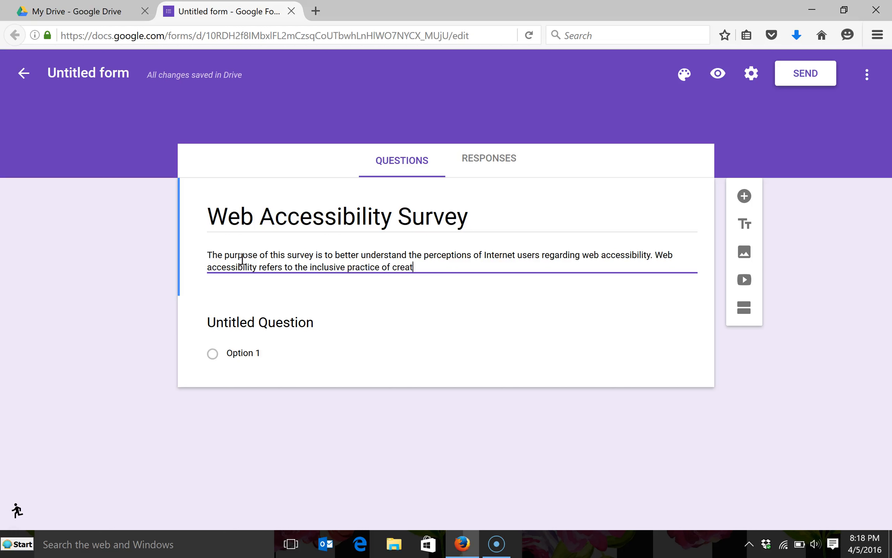
type("ing websites so that they are usable by ")
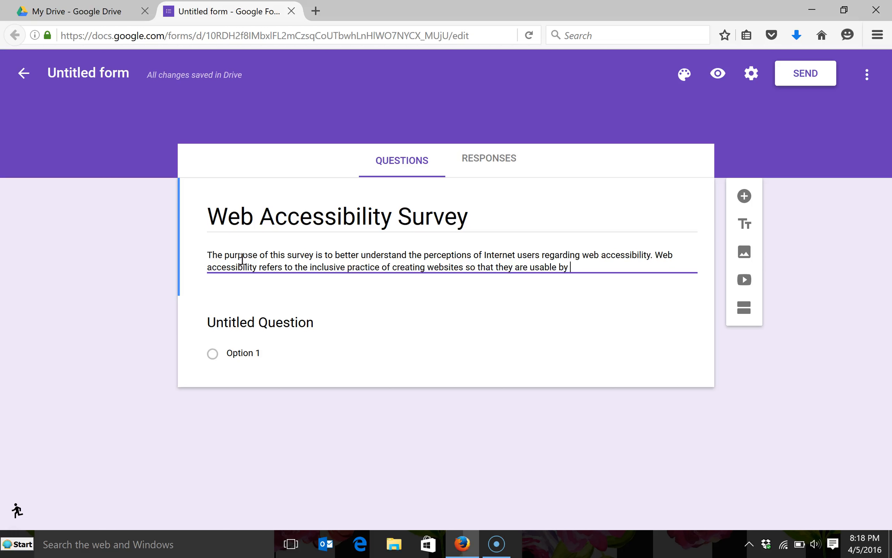
type("individuals of all abilities")
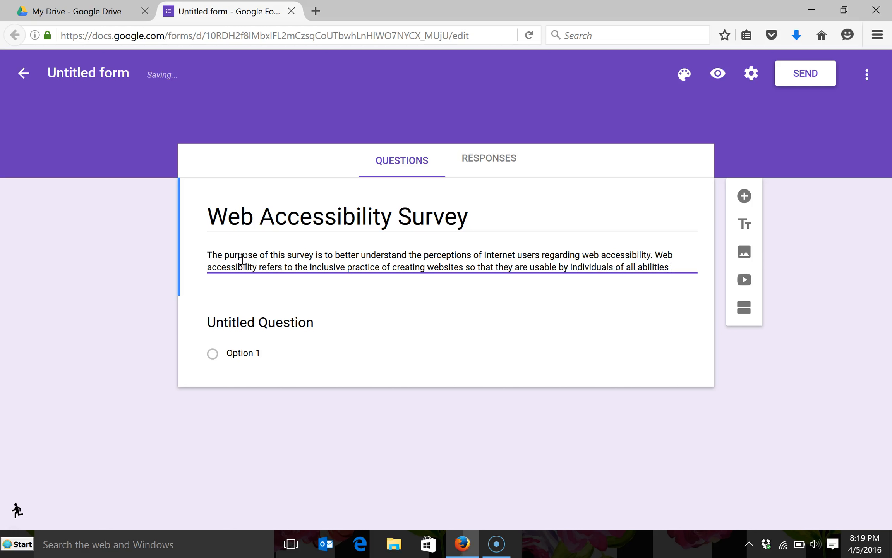
type(", providing individuals")
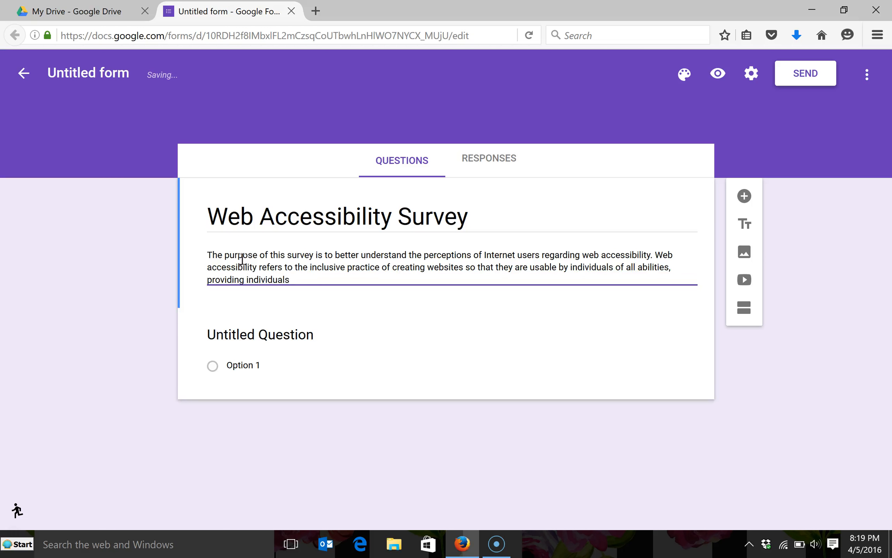
type(" with disabilities access without barriers.")
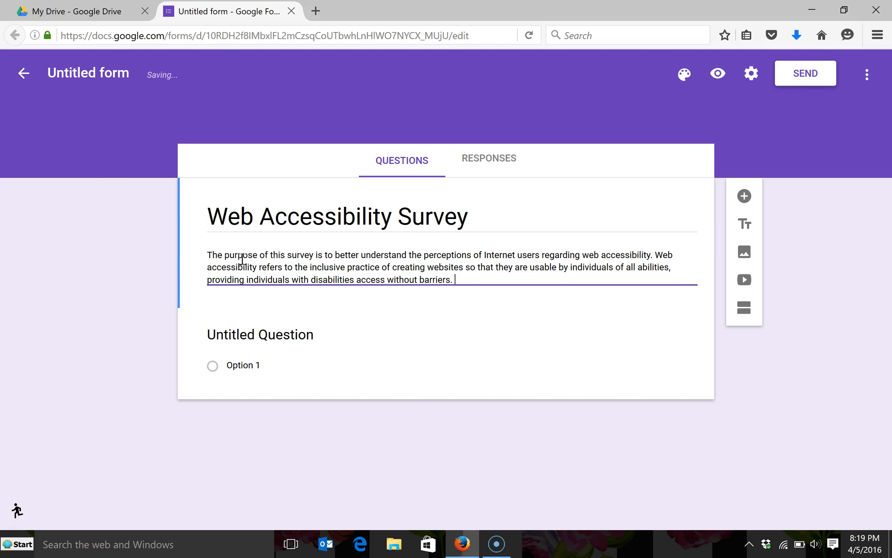
Step: Extend the description: "Please complete the following questions. This survey is for a class project and results will not be published. Thank you so much for your time!"
type(" Please complete the following questions")
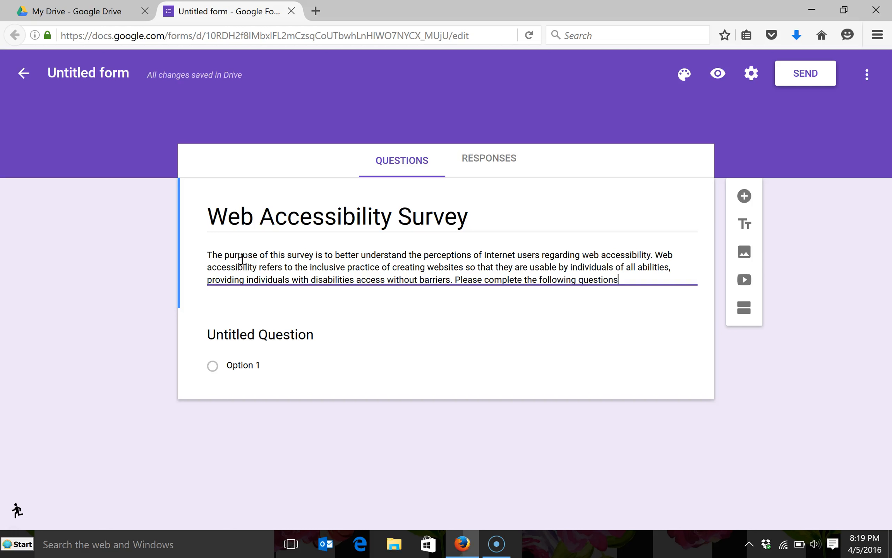
type(". Thi")
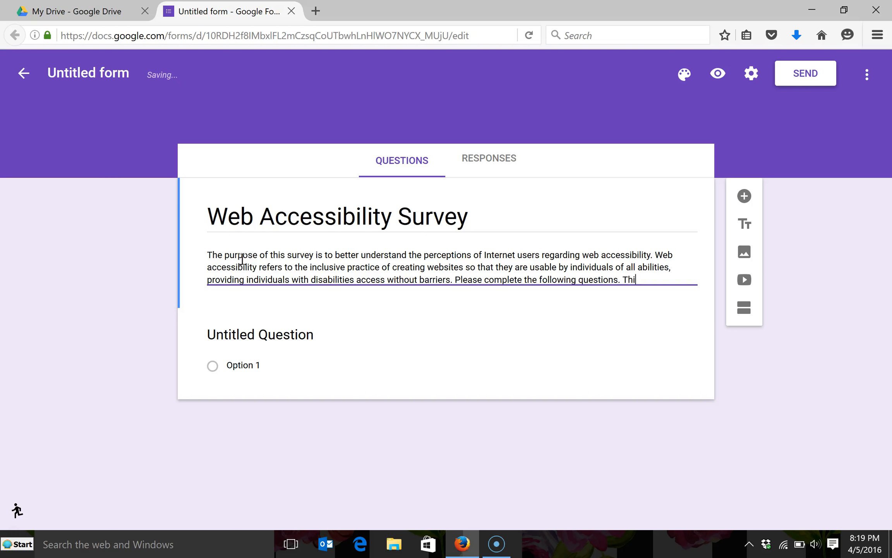
type("s sur")
type("vey is for a class p")
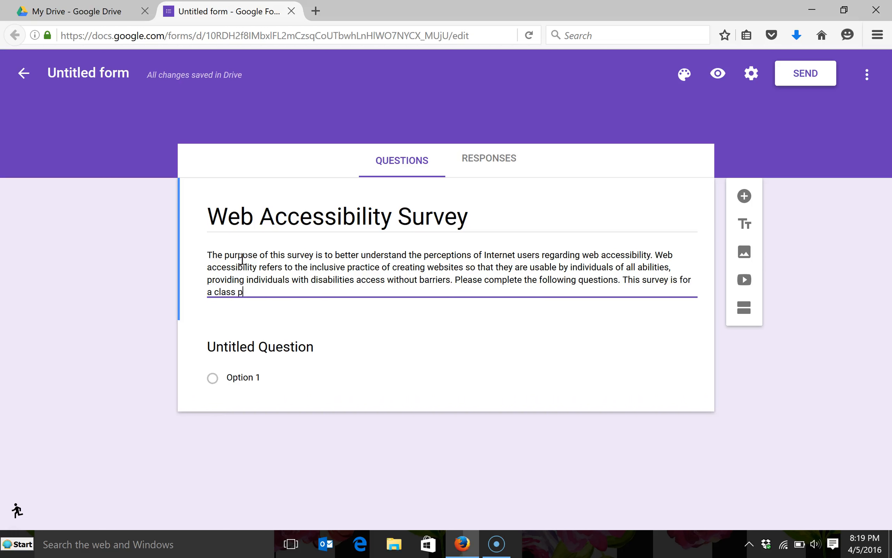
type("roject and results will not be published.")
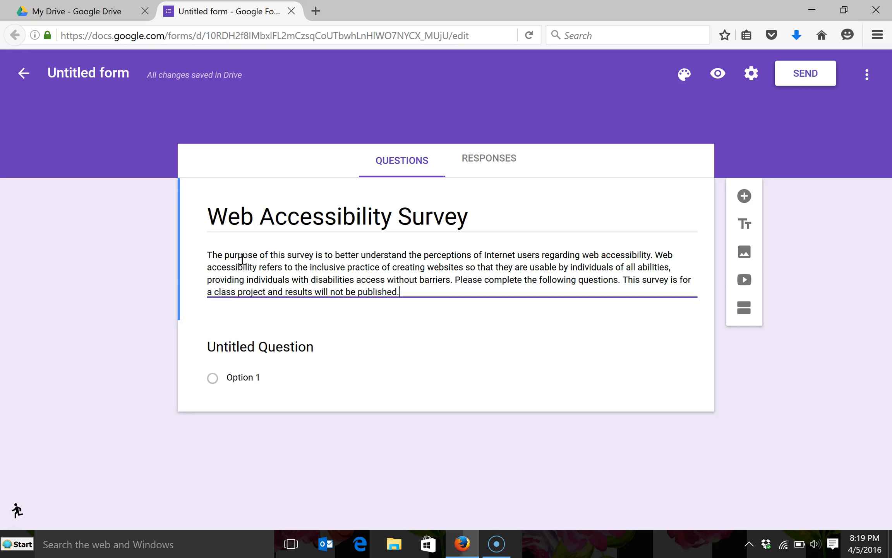
type(" Thank you so much for your time!")
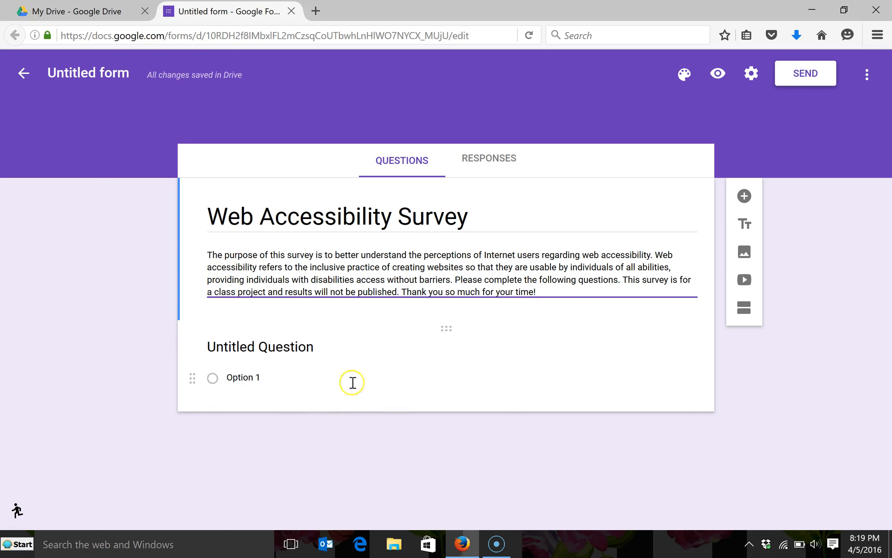
Step: Title the first multiple-choice question "What is your gender?" and give it the options Male and Female
double_click(289, 349)
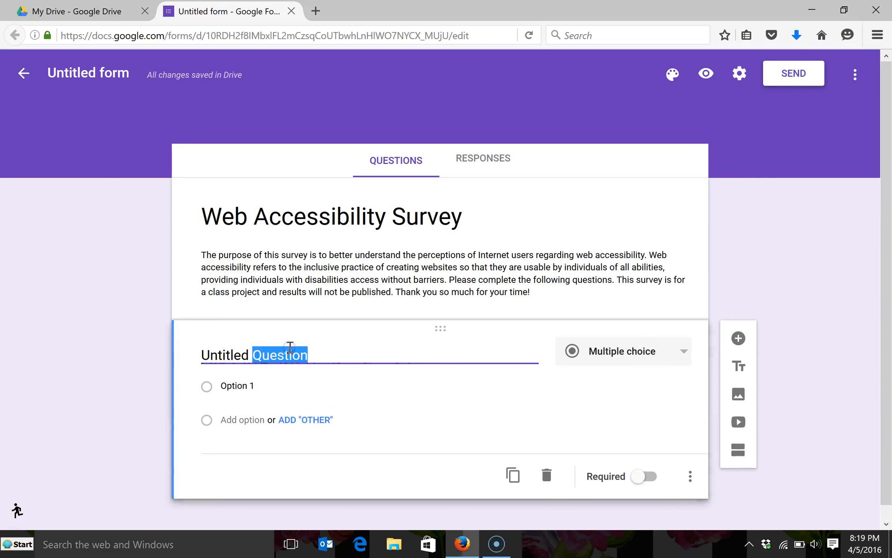
triple_click(265, 356)
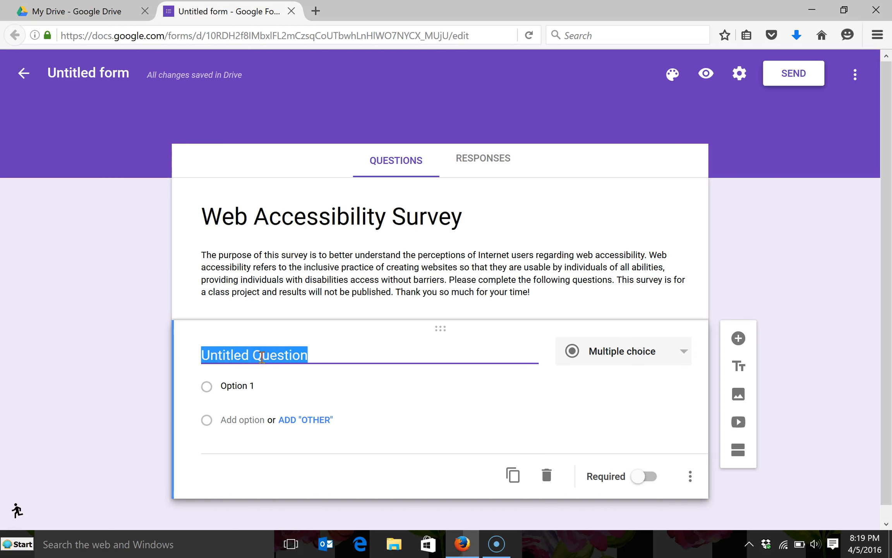
type("What is your gender?")
left_click(253, 386)
type("Male")
left_click(244, 418)
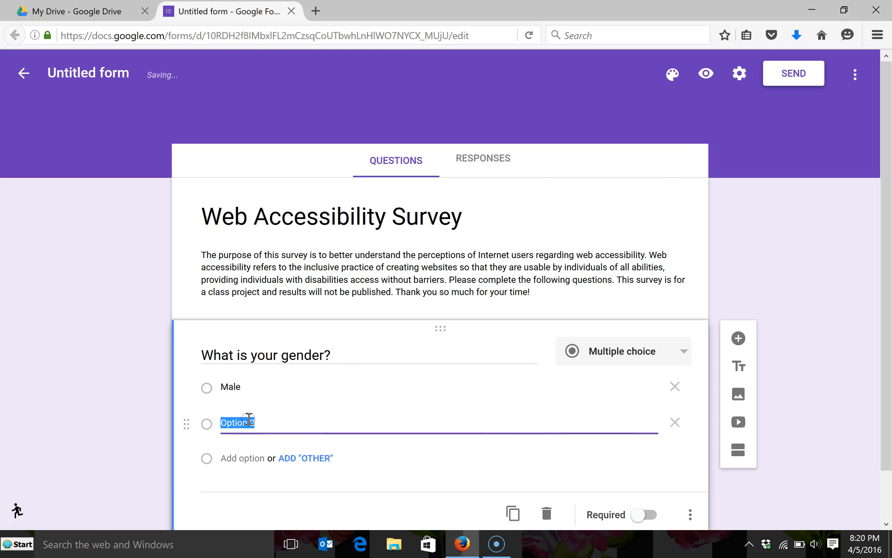
type("Female")
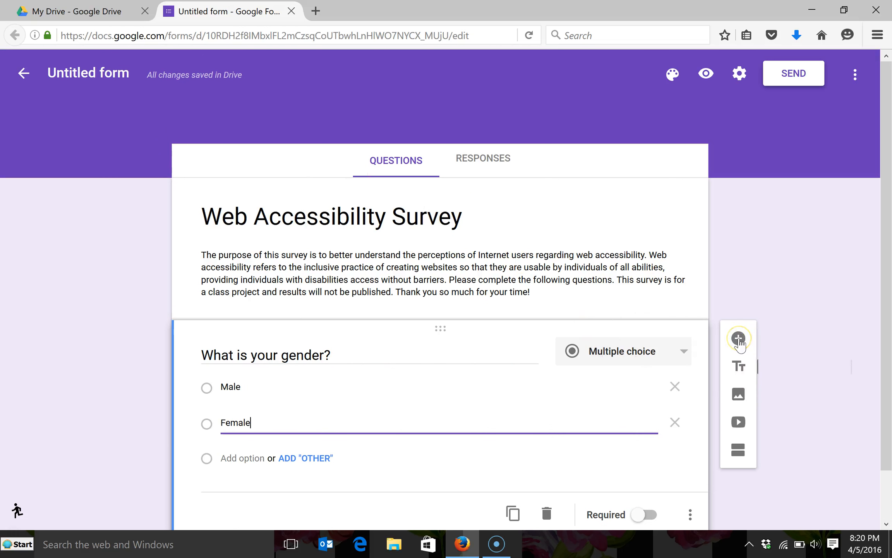
Step: Add a second multiple-choice question, "Where do you currently live?", with Texas as its first option
left_click(739, 339)
left_click(230, 433)
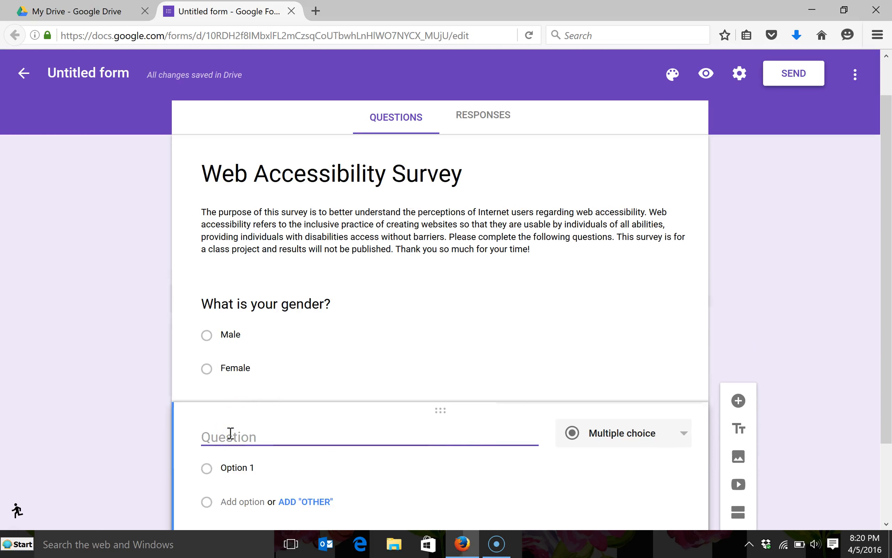
type("Where do you curren")
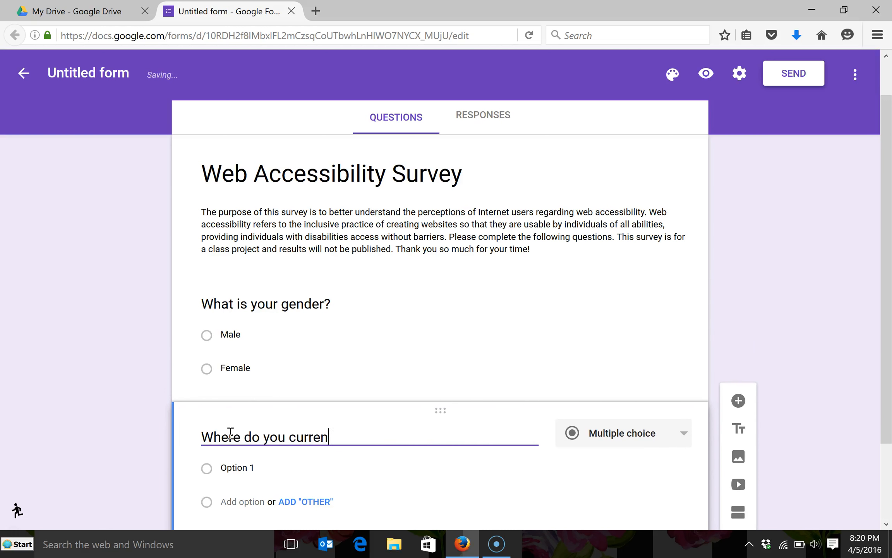
type("tly live?")
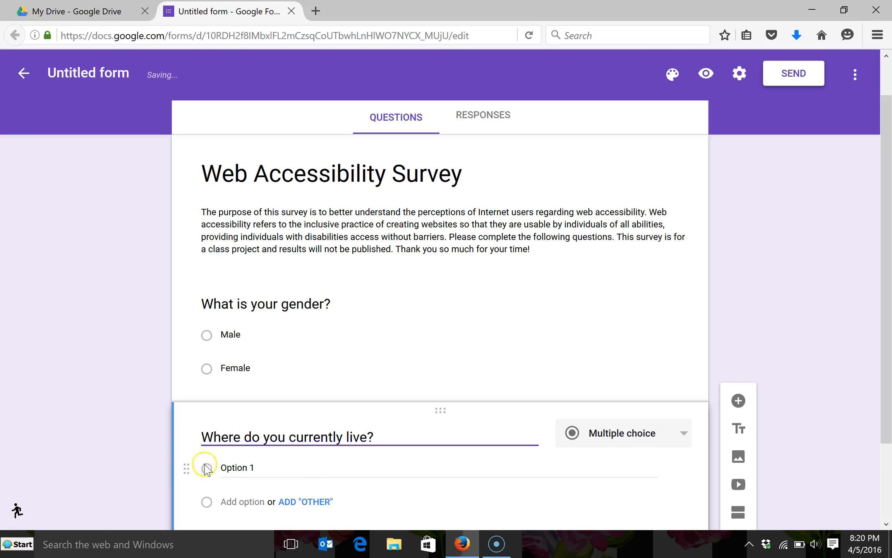
left_click(232, 467)
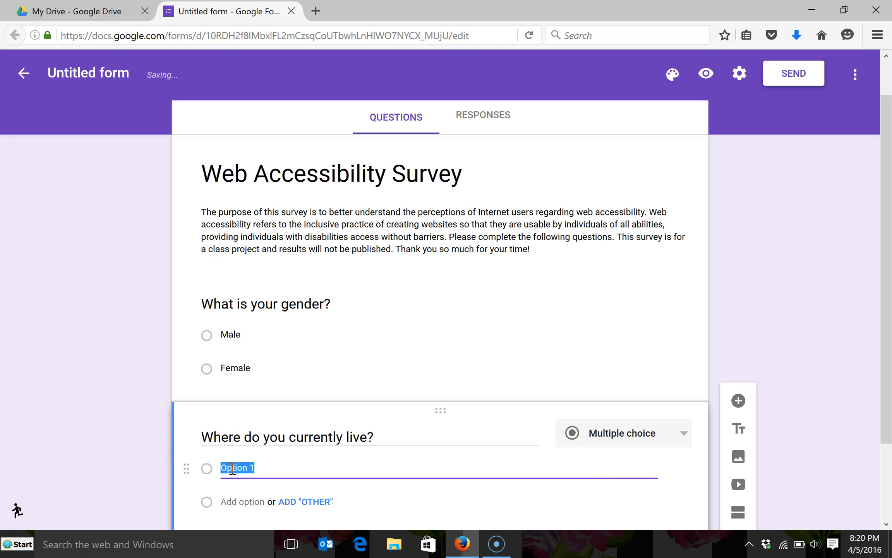
type("Texas")
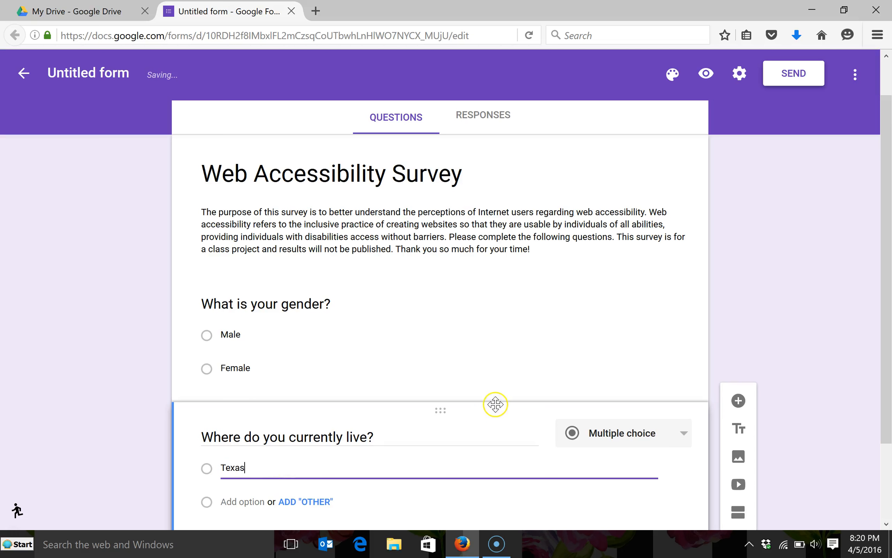
Step: Add the options "Another state in the US besides Texas" and "Outside of the US" to the residence question
scroll(493, 404, "down", 3)
left_click(230, 406)
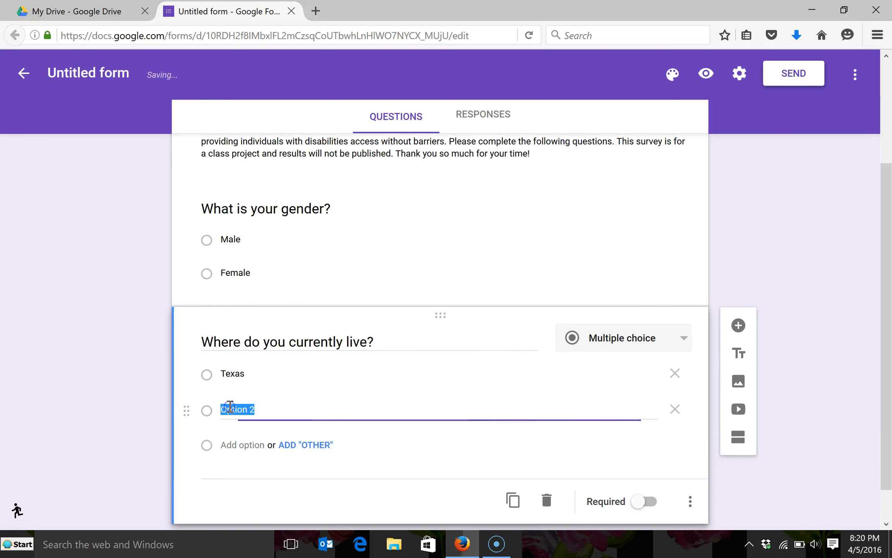
type("Ano")
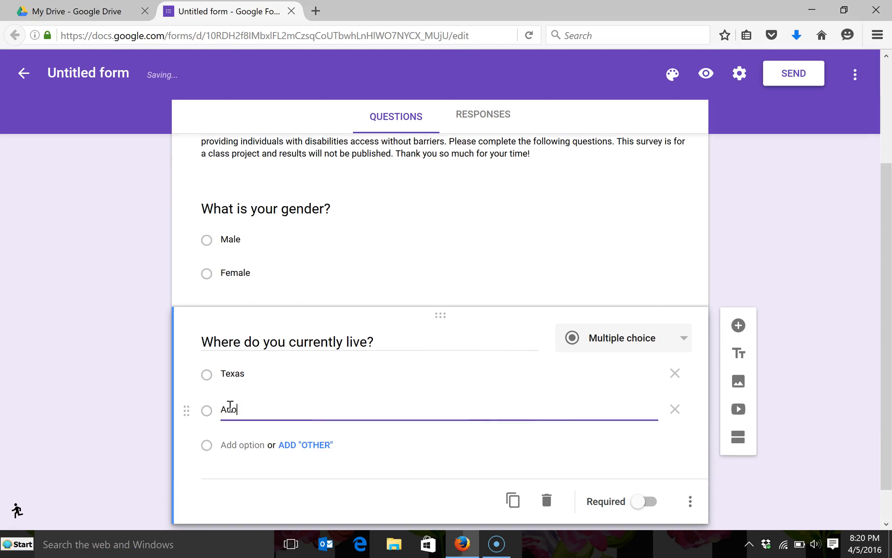
type("ther state in the Us besides Texas")
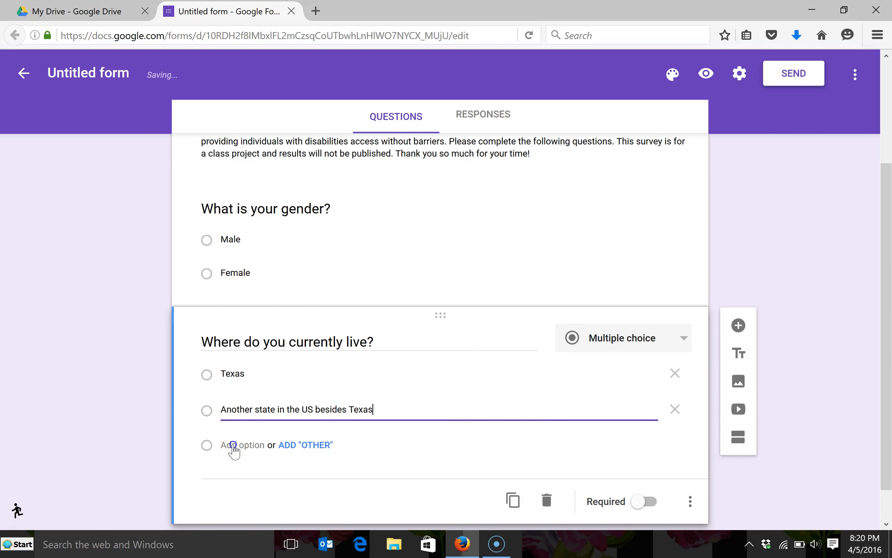
left_click(234, 445)
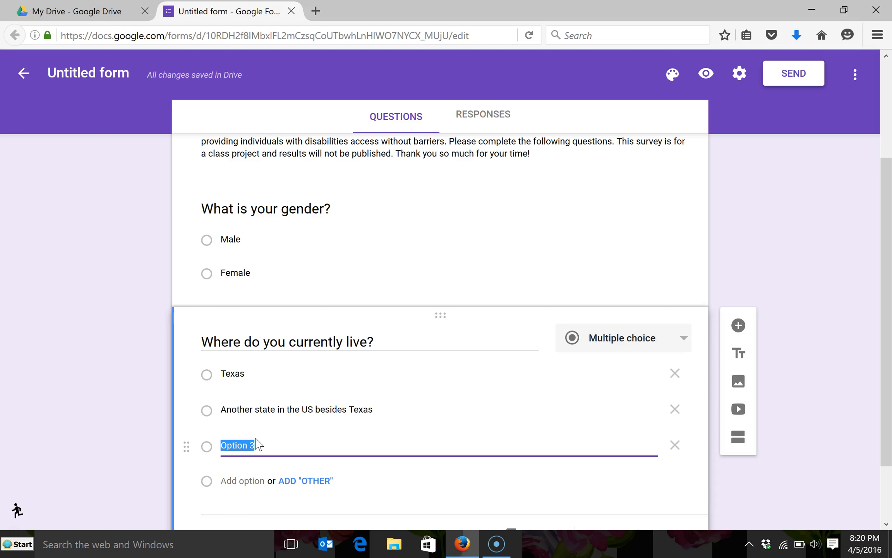
type("Outside")
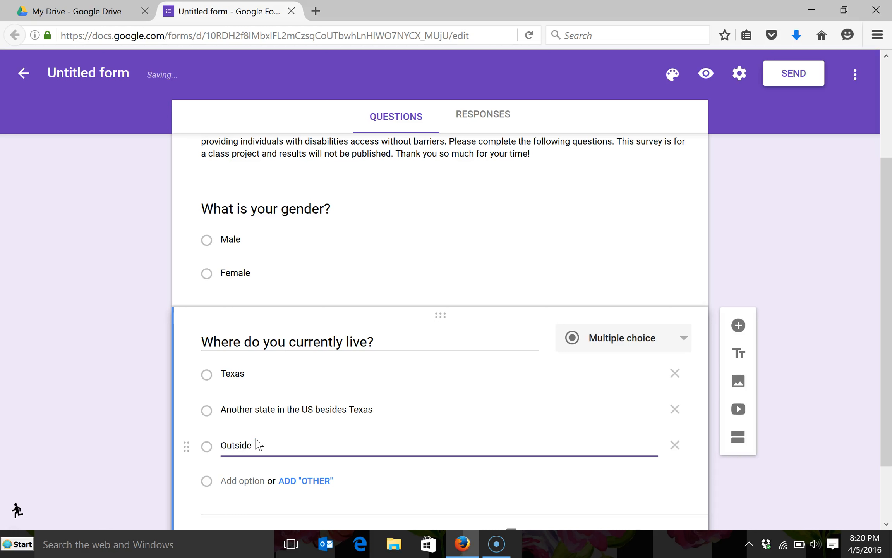
type(" of the US")
Step: Add an "Outer space" option to the residence question and delete it again
left_click(249, 480)
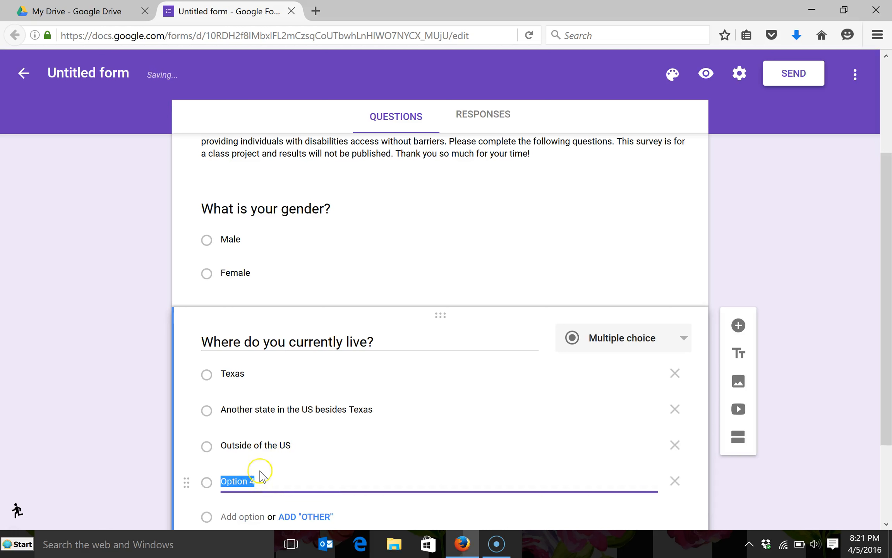
type("Outer space")
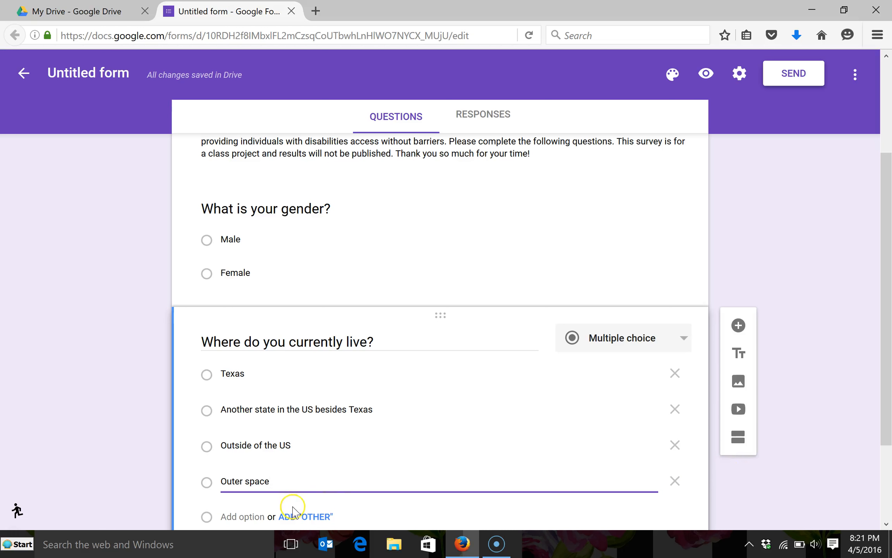
scroll(364, 476, "down", 2)
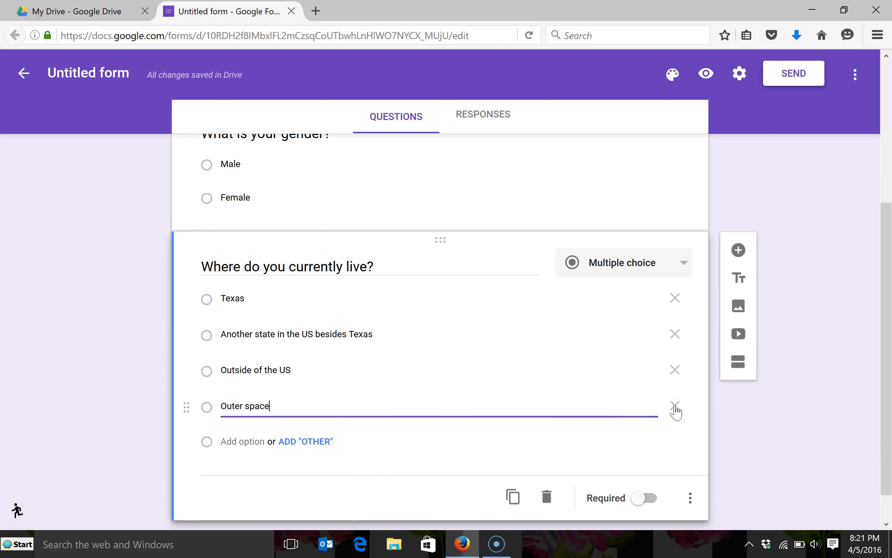
left_click(675, 406)
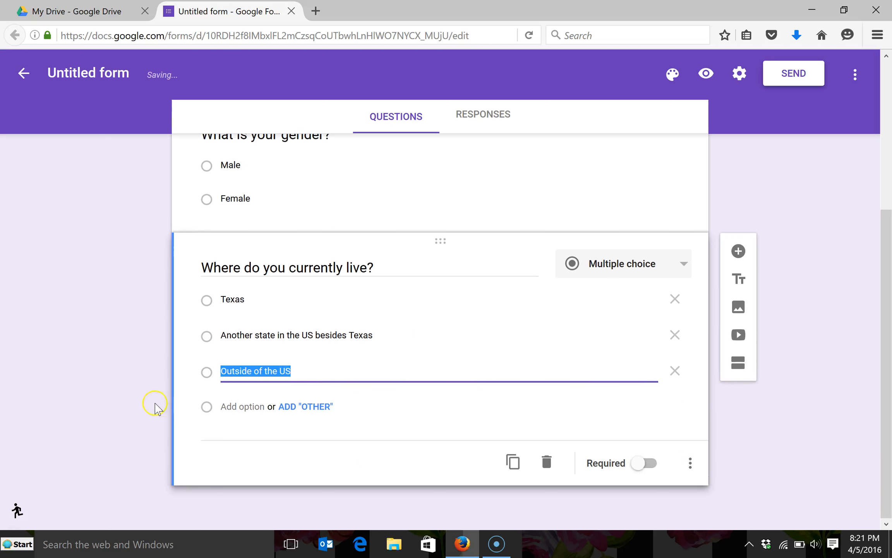
Step: Reorder the gender question's options so that Female comes before Male
scroll(309, 389, "up", 2)
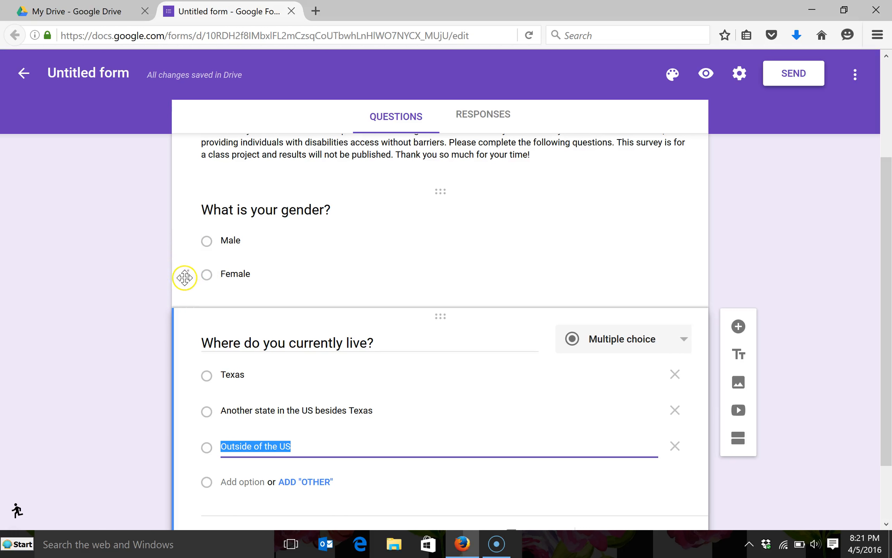
mouse_move(185, 275)
left_mouse_down()
mouse_move(198, 216)
mouse_move(206, 237)
mouse_move(193, 273)
mouse_move(205, 210)
mouse_move(181, 292)
left_mouse_up()
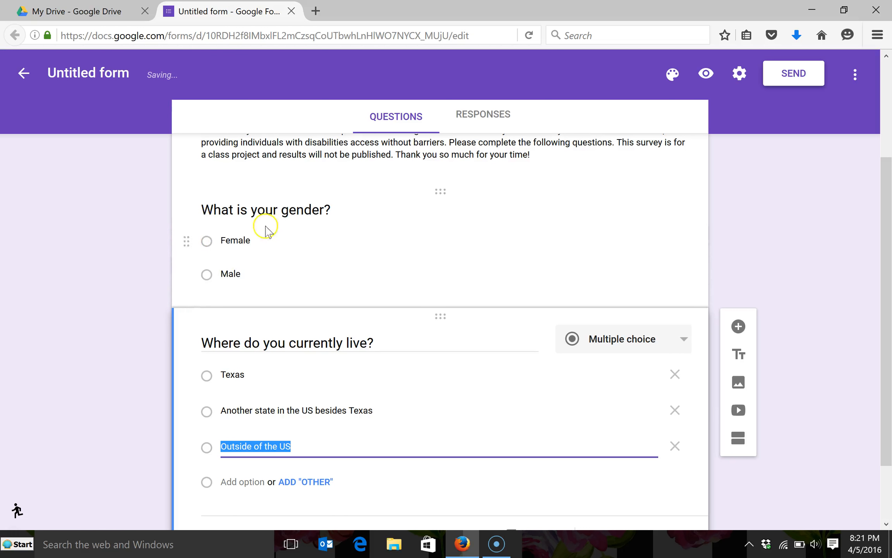
Step: Add a third question reading "Do you have a disability?" after the residence question
scroll(457, 414, "down", 2)
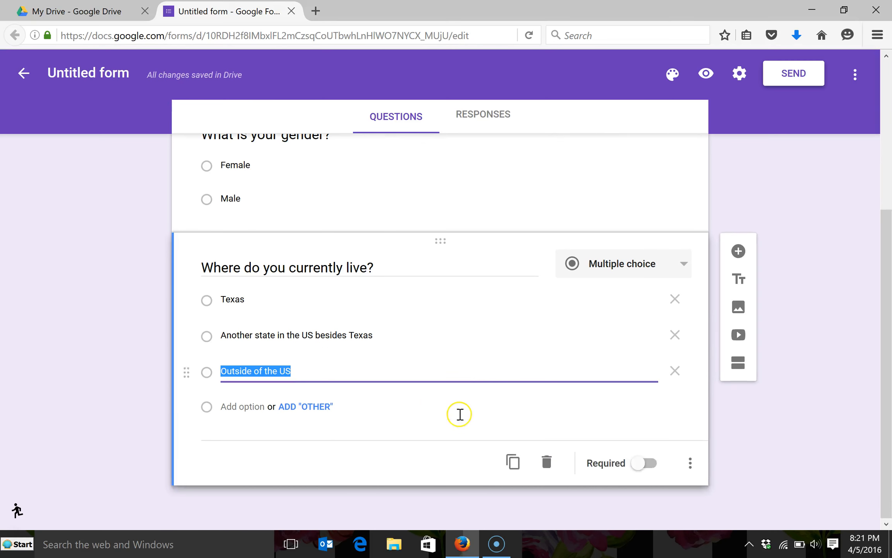
scroll(459, 415, "up", 3)
scroll(460, 416, "up", 3)
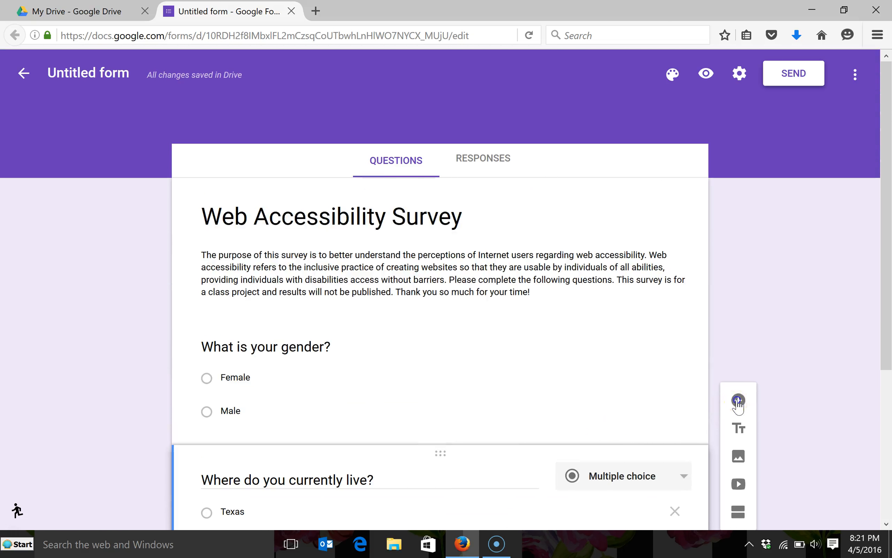
left_click(737, 399)
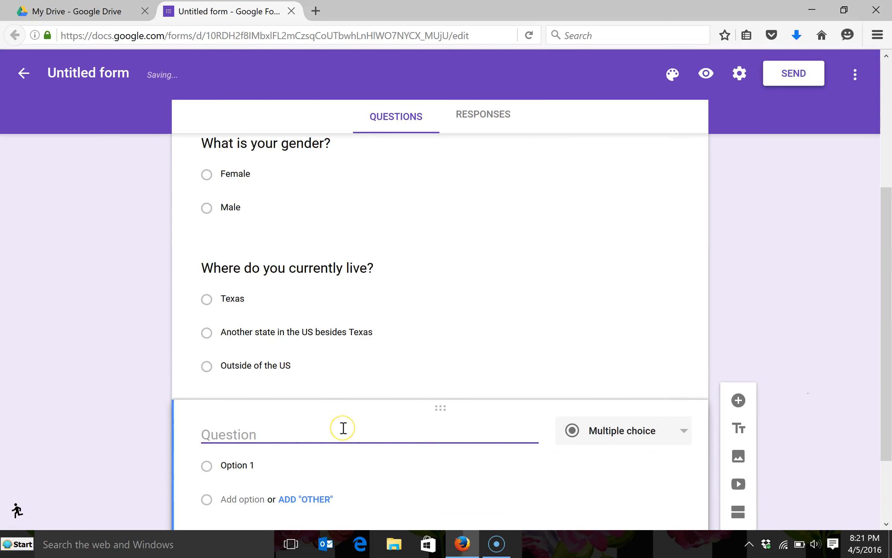
type("Do you have aid")
key("BackSpace")
key("BackSpace")
type("disability")
Step: Give the disability question the answer options "Yes" and "No"
left_click(235, 464)
type("Y")
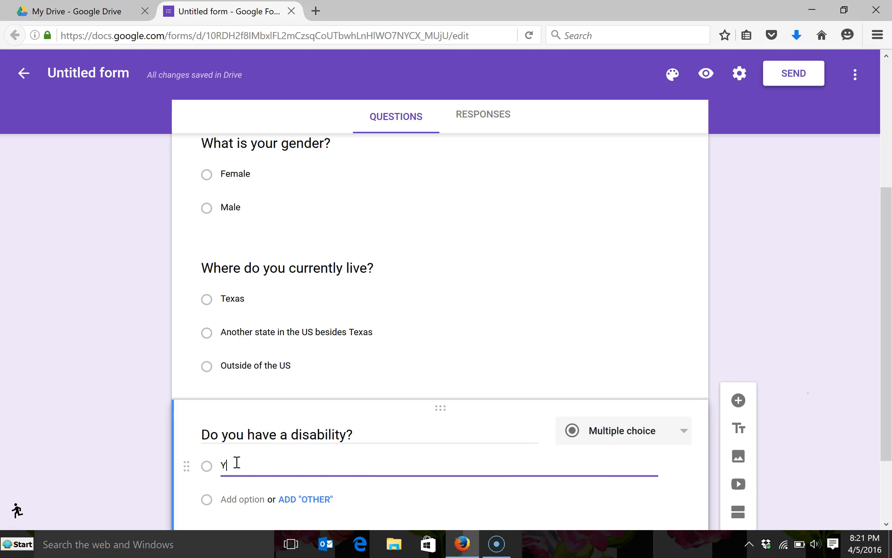
scroll(219, 488, "up", 3)
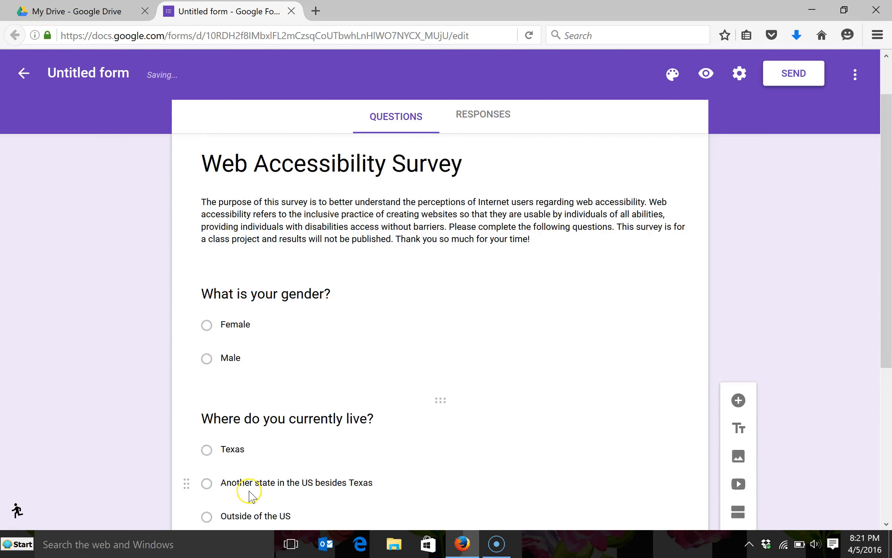
scroll(248, 492, "down", 5)
left_click(246, 421)
type("N")
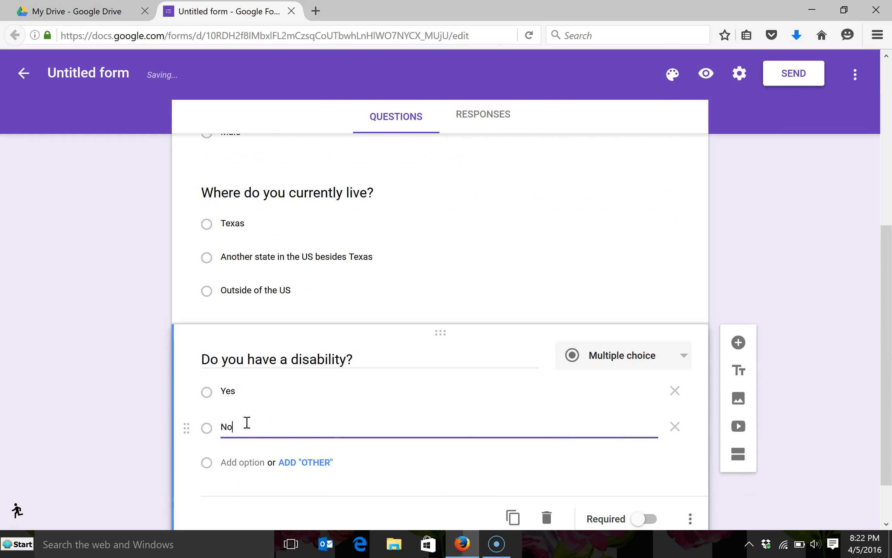
type("o")
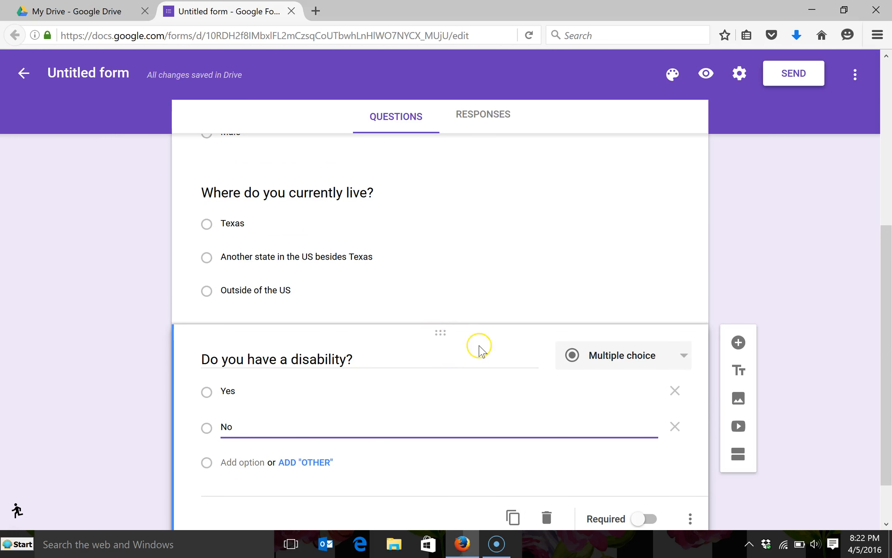
Step: Add a fourth question reading "How accessible do you think the web in general is to individuals with disabilities?"
scroll(480, 349, "up", 5)
scroll(480, 350, "up", 1)
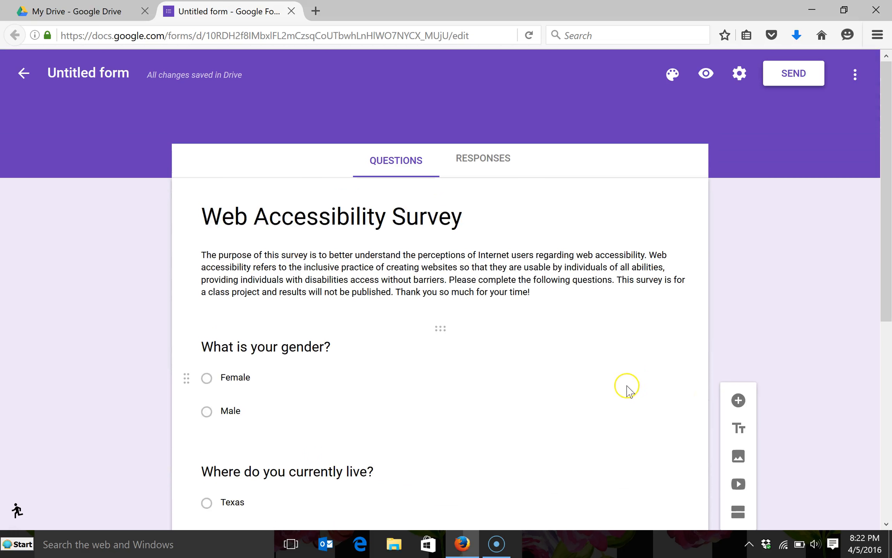
scroll(639, 340, "down", 1)
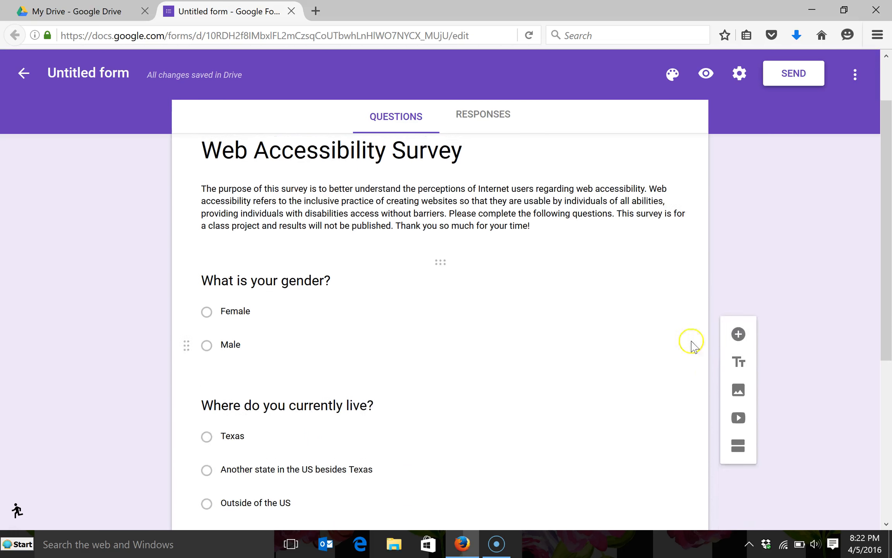
left_click(738, 399)
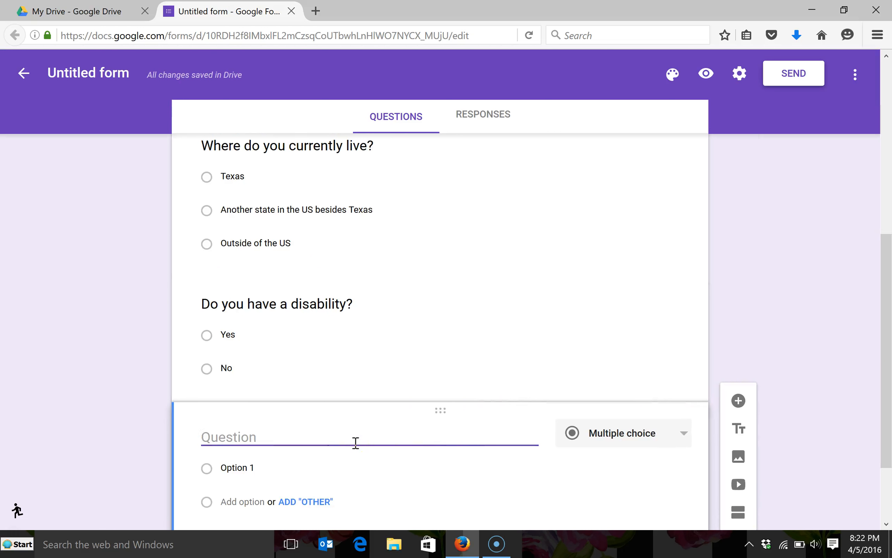
type("How")
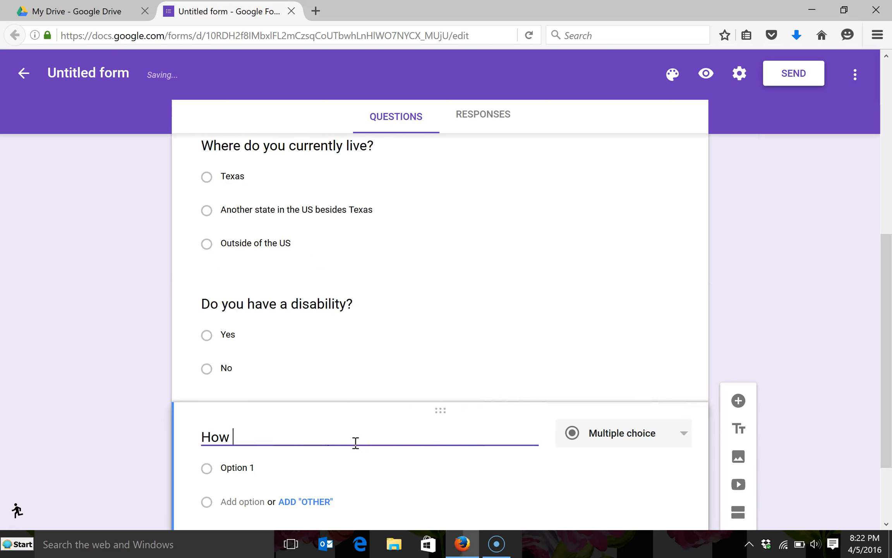
type(" accessible")
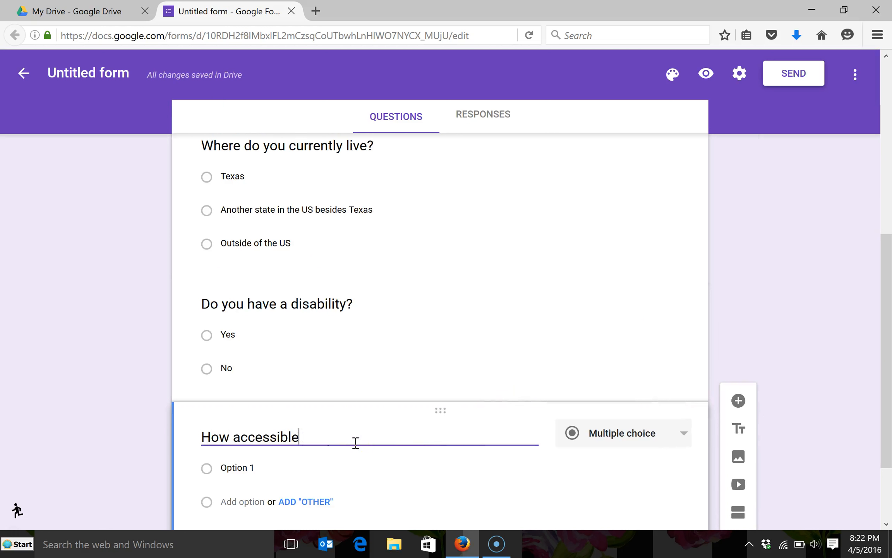
type(" do you think the web in gener")
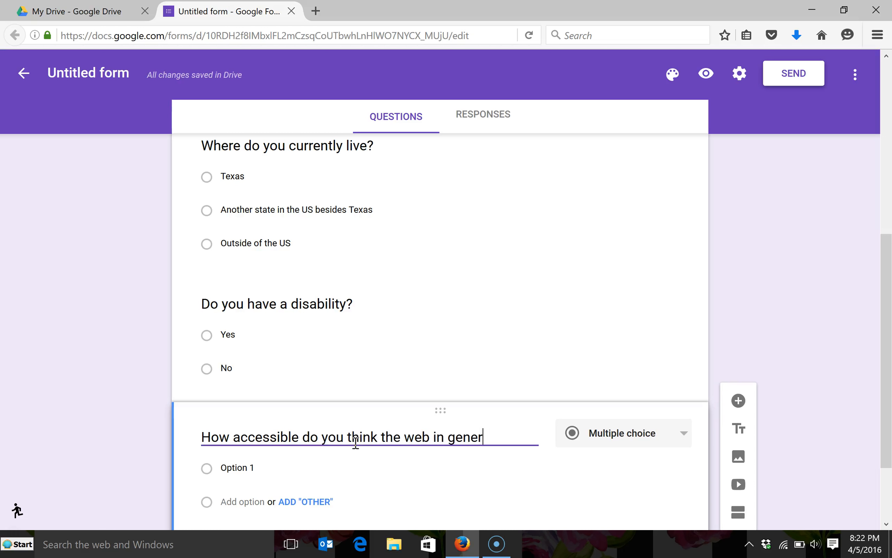
type("al is to individuals with disabilities?")
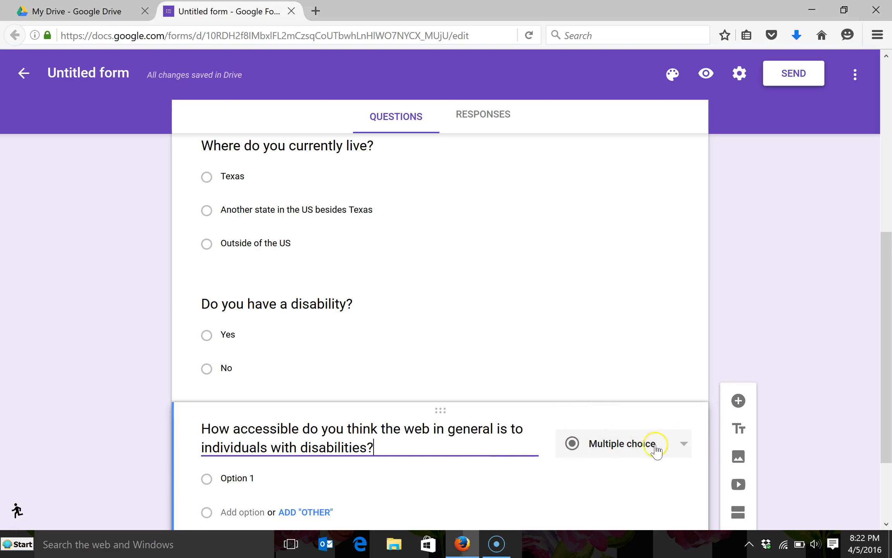
Step: Change the answer type of the web accessibility question to Linear scale
left_click(669, 444)
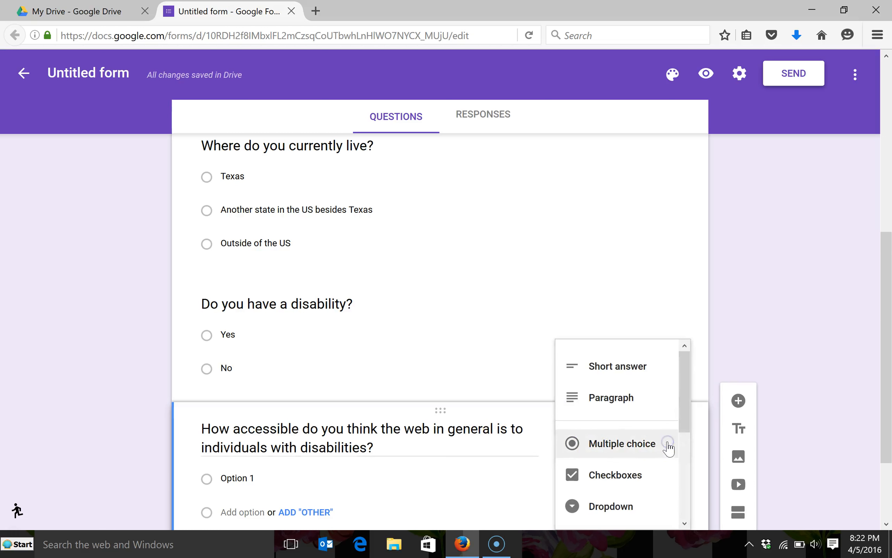
left_click_drag(685, 420, 693, 482)
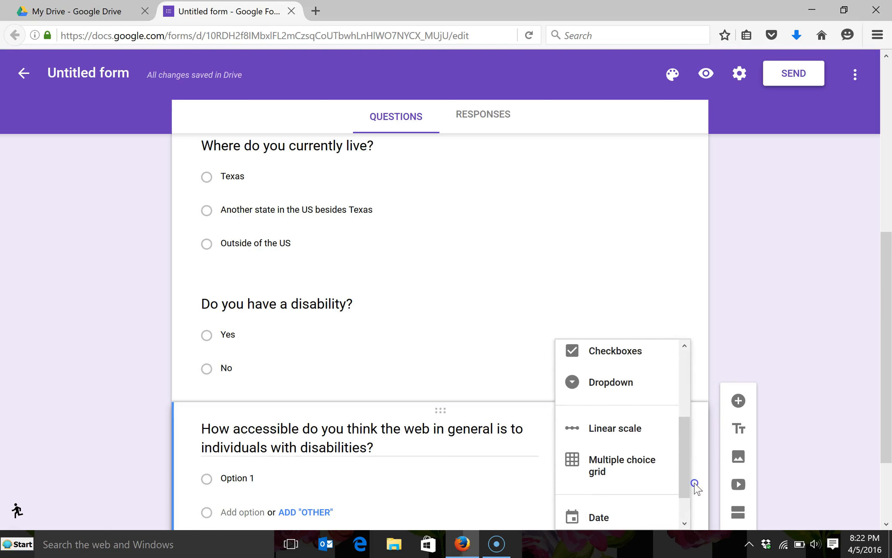
left_click(628, 425)
scroll(771, 399, "down", 5)
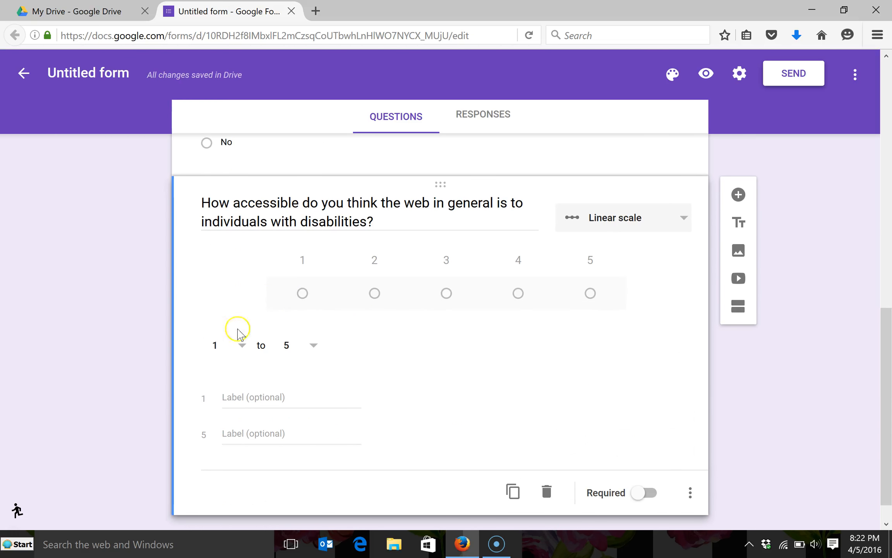
Step: Check which lower and upper limits are available for the linear scale without changing the range
left_click(243, 345)
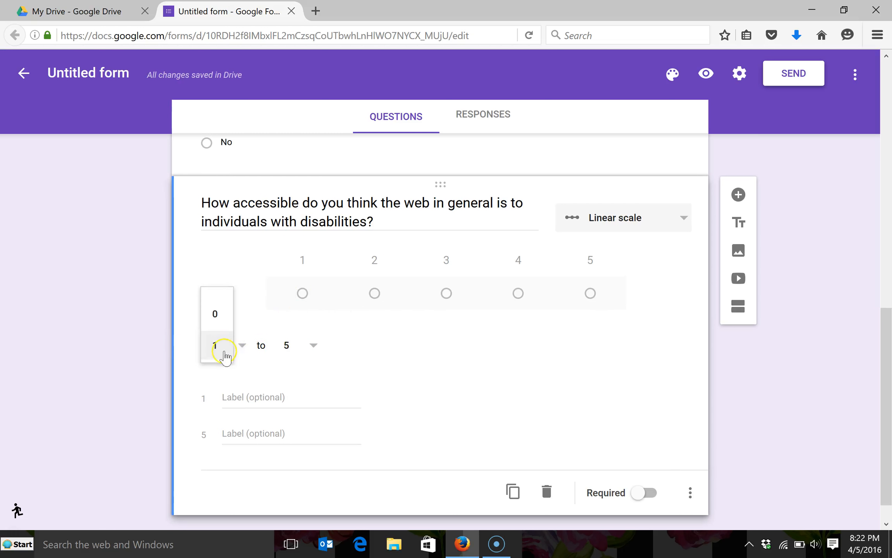
left_click(313, 346)
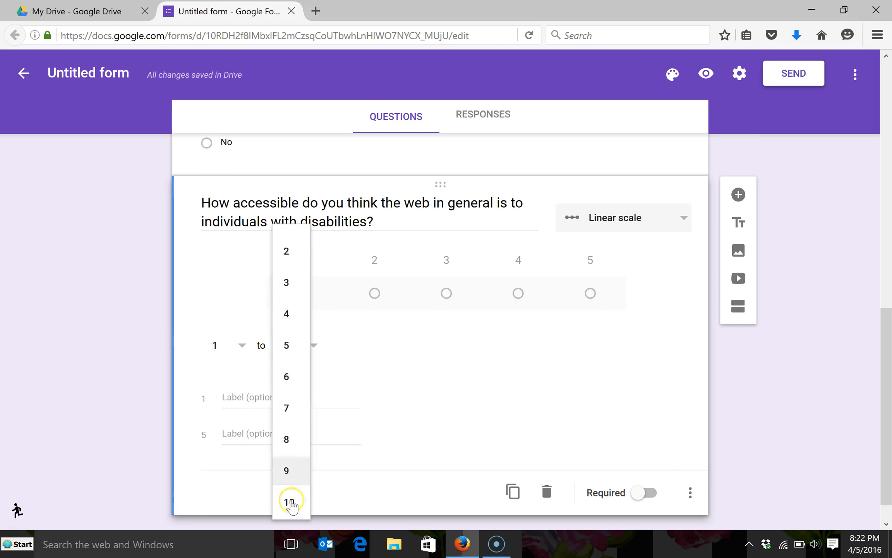
left_click(341, 340)
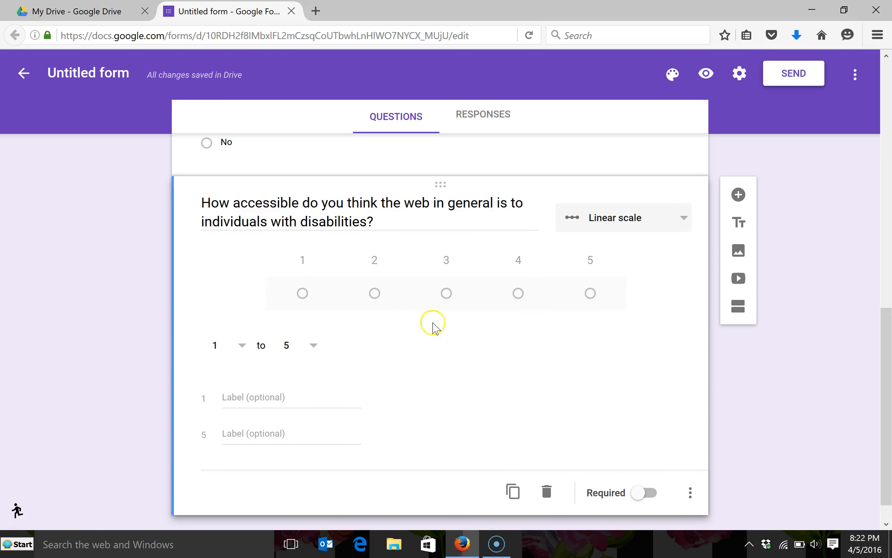
Step: Label the scale's value 1 "Mostly inaccessible" and value 5 "Mostly accessible"
left_click(267, 401)
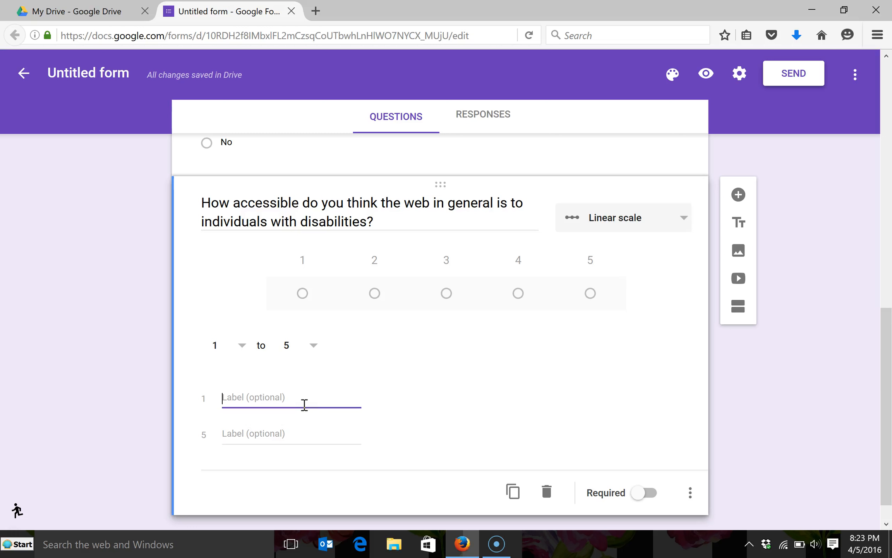
type("Mostly inaccessible")
left_click(281, 437)
type("Mostly a")
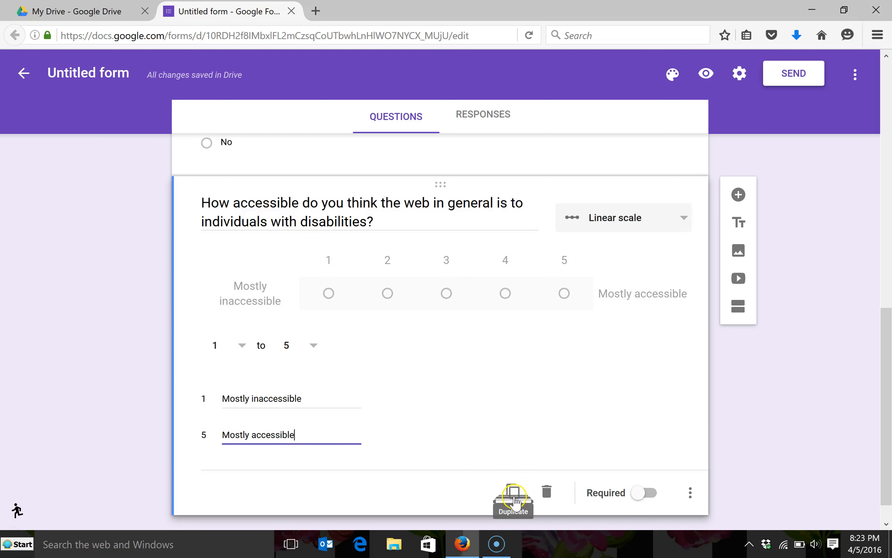
Step: Switch the Required setting of the web accessibility question on and back off
left_click(639, 494)
left_click(641, 494)
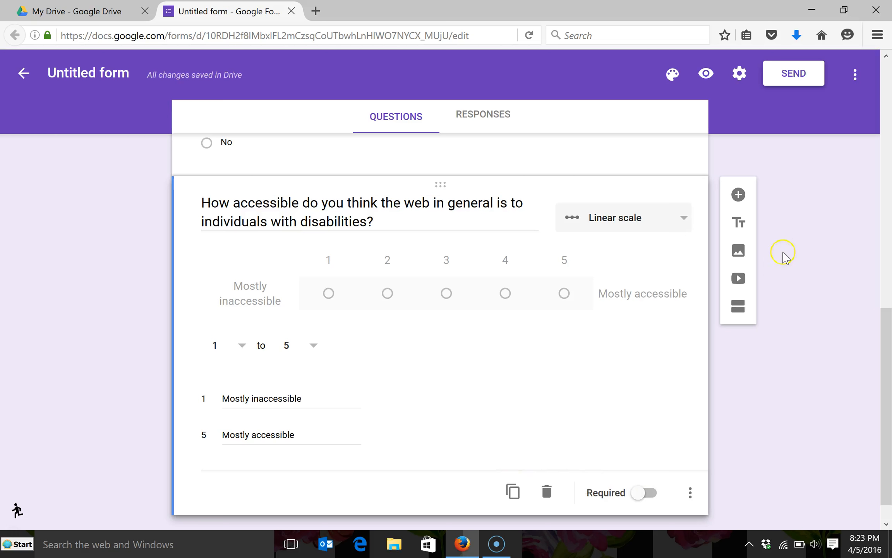
Step: Add a fifth question reading "How often do you think about web accessibility when you are using the Internet?"
left_click(739, 196)
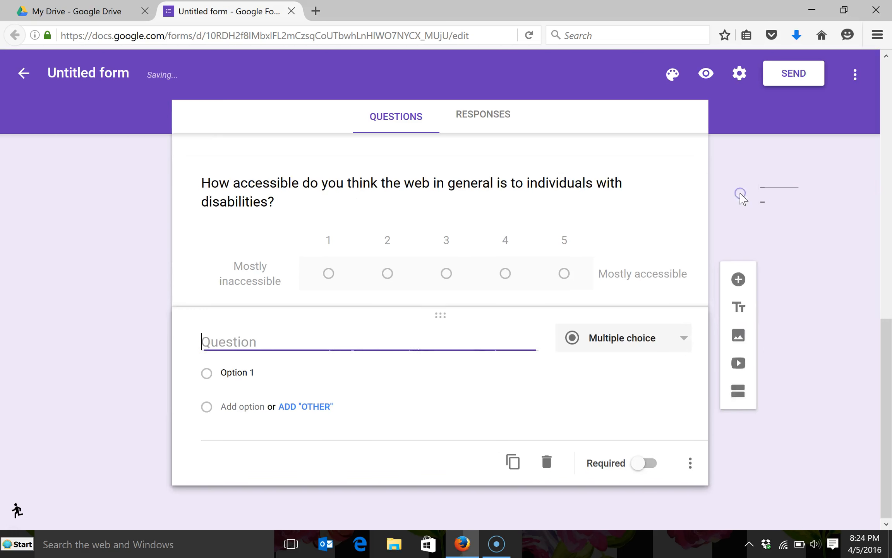
left_click(292, 338)
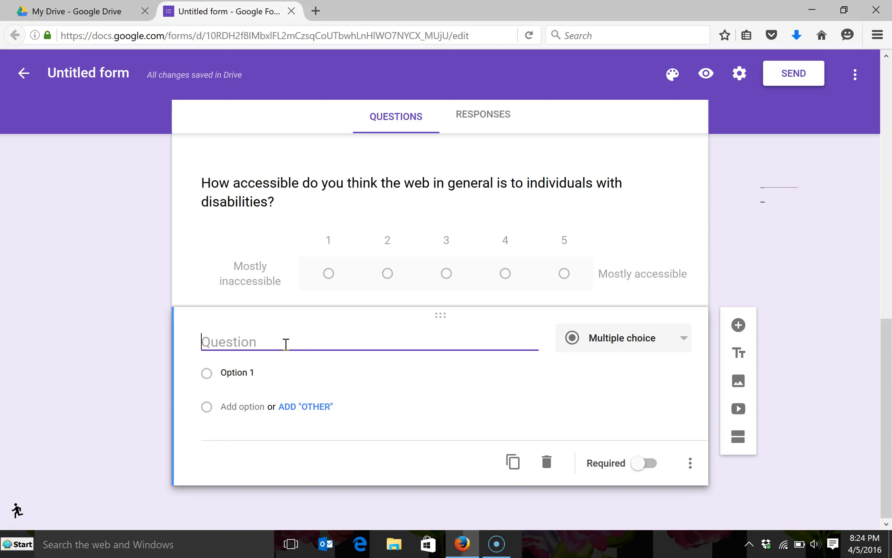
type("How often do you think")
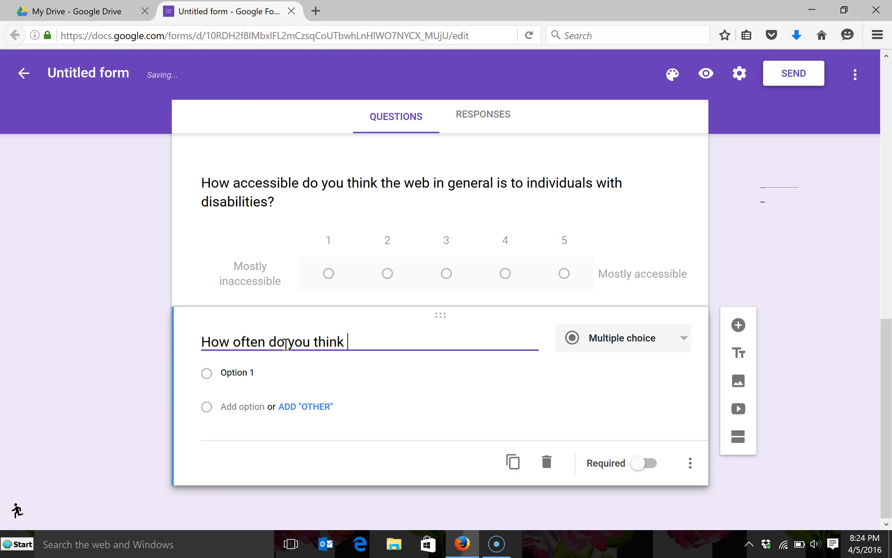
type(" about web accessibility when ")
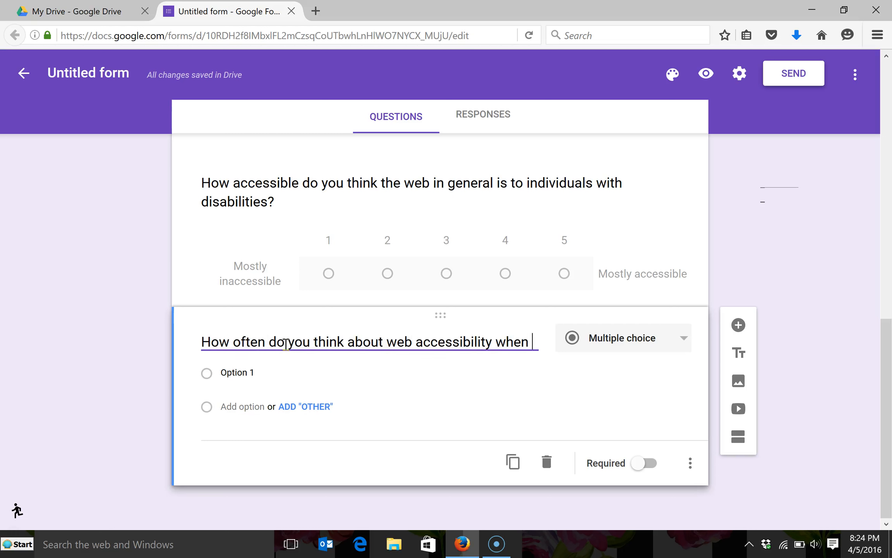
type("you are using the")
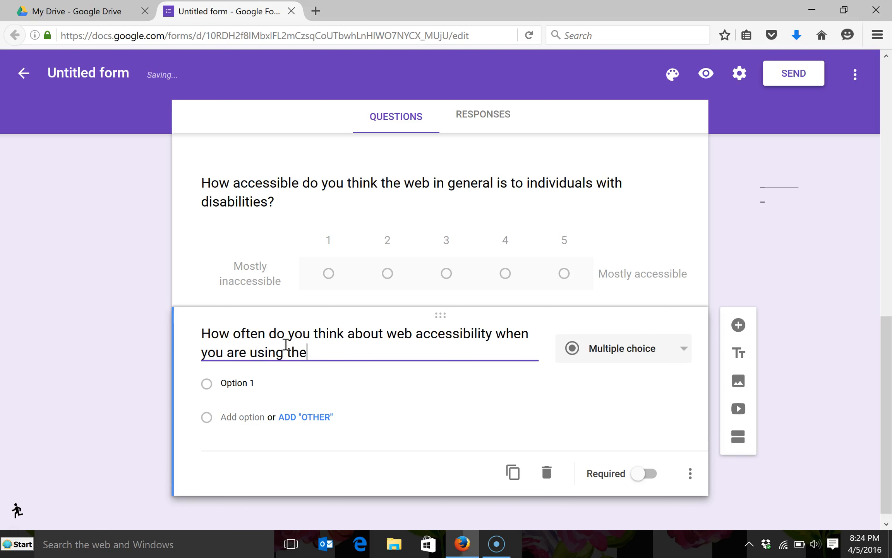
type(" Intenr")
key("BackSpace")
type("rnet?")
Step: Make the "How often" question a linear scale with 1 labelled "Never" and 5 labelled "Very often"
left_click(589, 349)
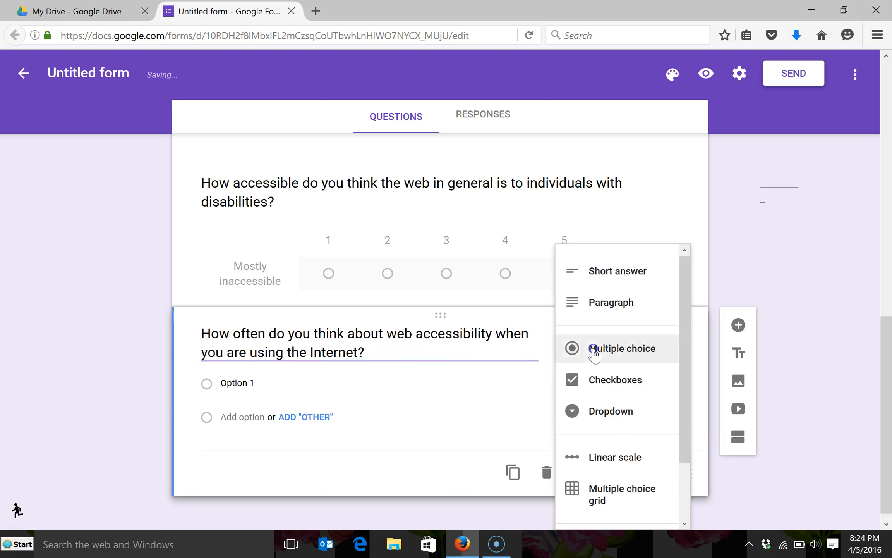
left_click(636, 465)
scroll(249, 494, "down", 3)
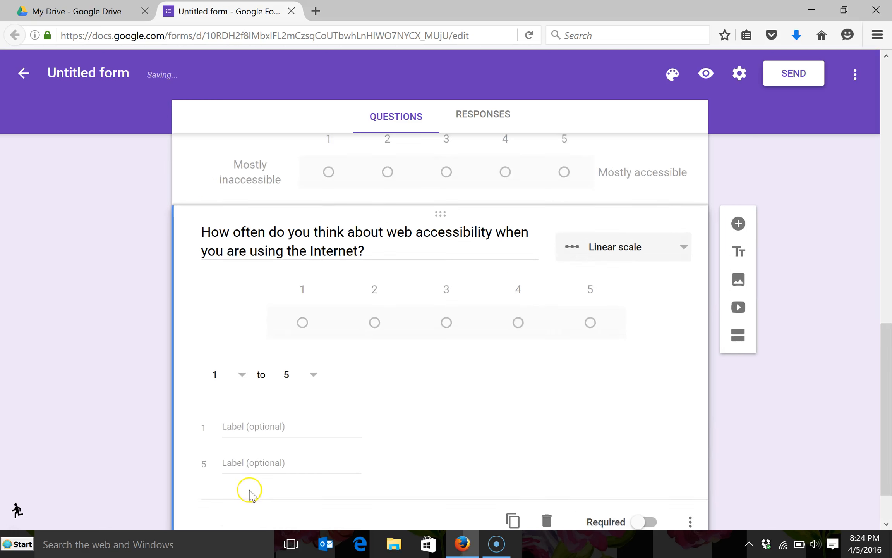
scroll(249, 494, "down", 1)
left_click(252, 380)
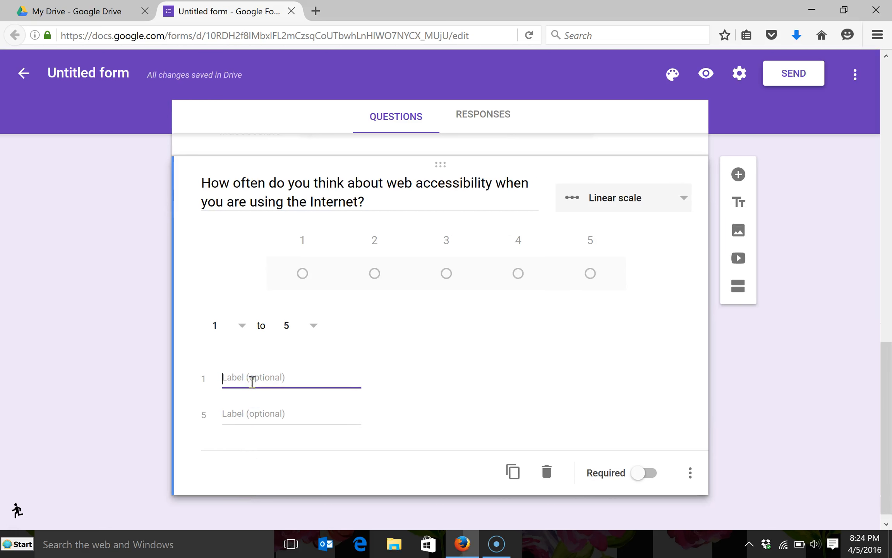
type("Never")
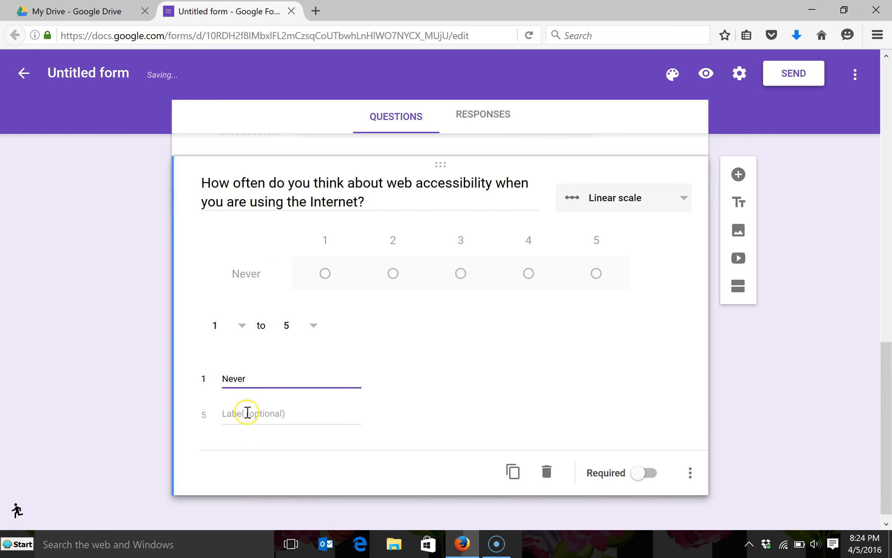
left_click(249, 413)
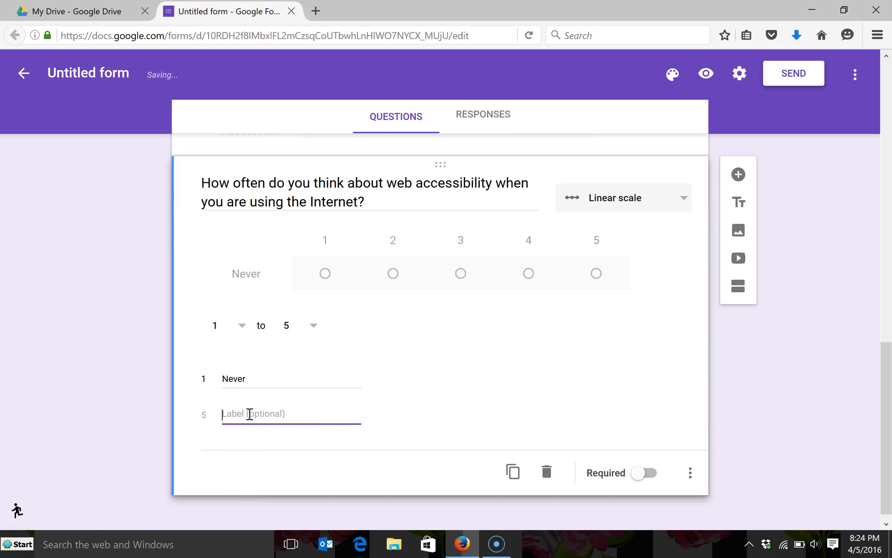
type("Very often")
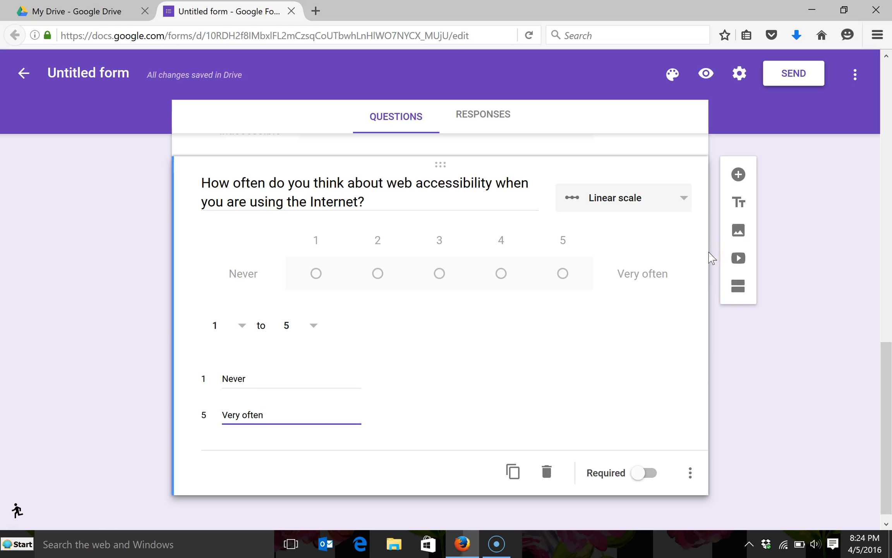
Step: Add a sixth question reading "Describe a time when you found a website to not be accessible."
left_click(737, 175)
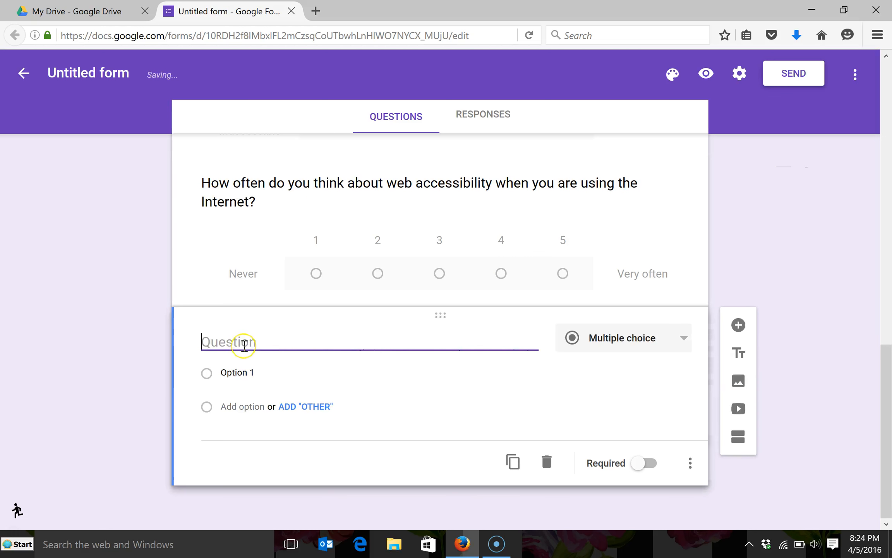
type("Describe")
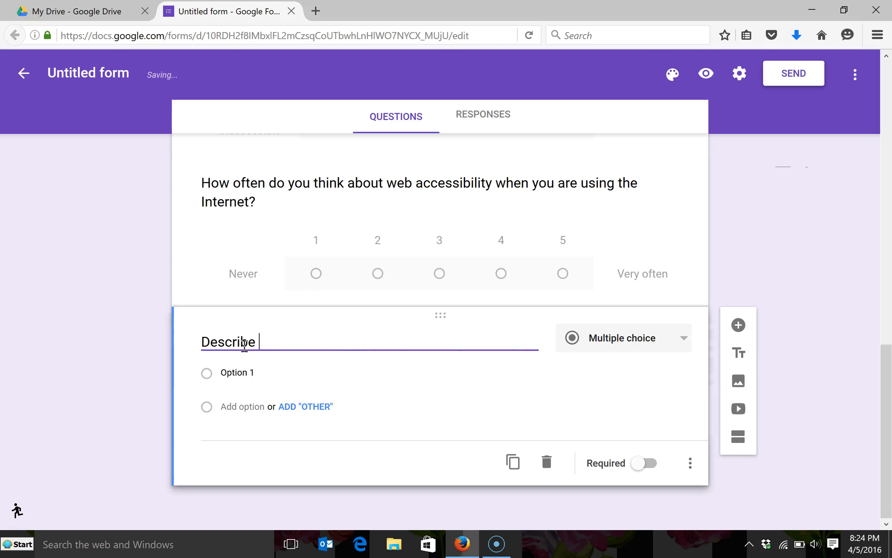
type(" a time when you found ")
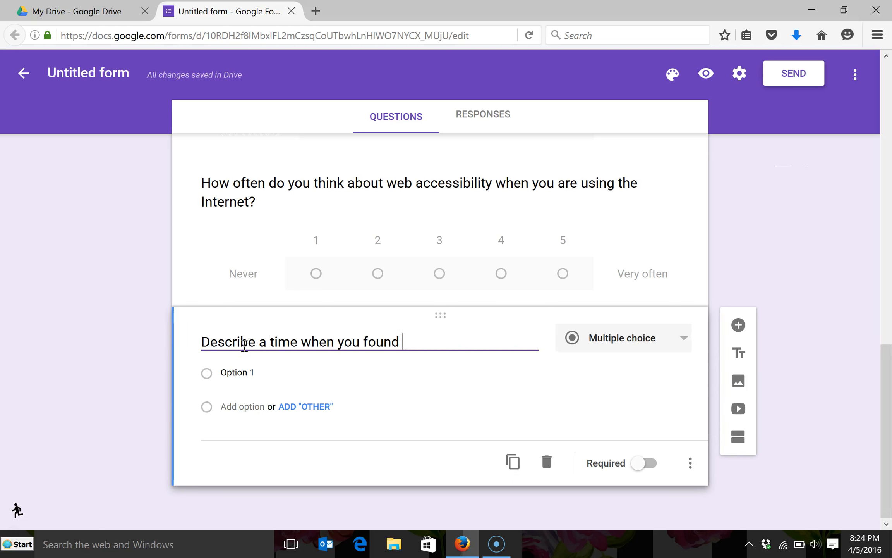
type("a website to ")
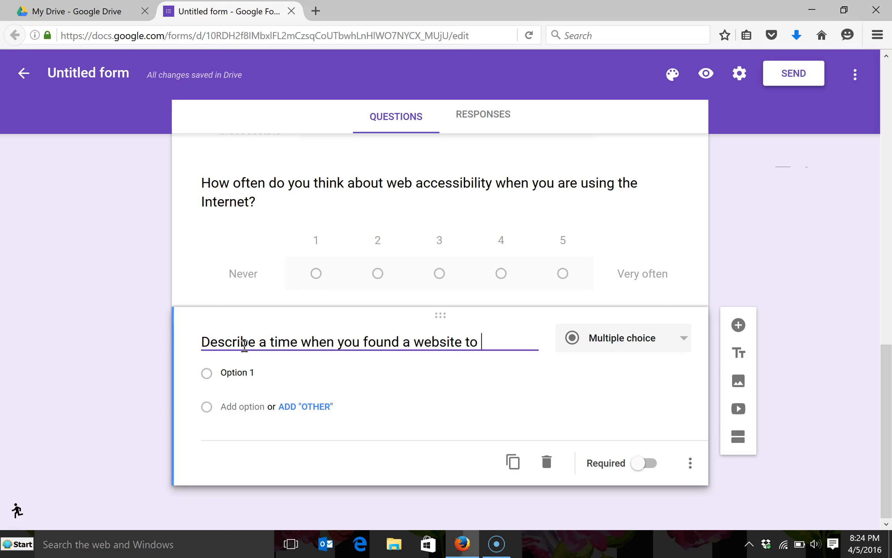
type("not be accessible.")
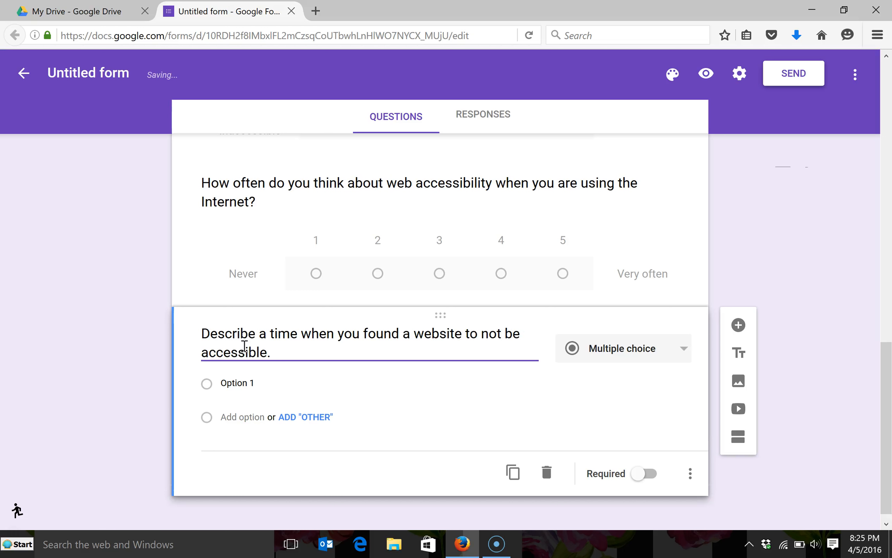
Step: Try Short answer as the "Describe a time" question's type and settle on Paragraph
left_click(600, 351)
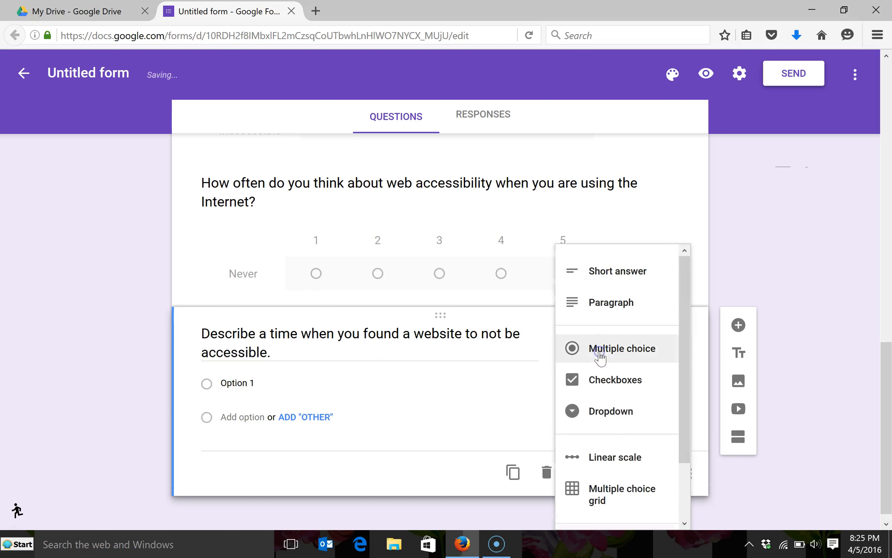
left_click(617, 271)
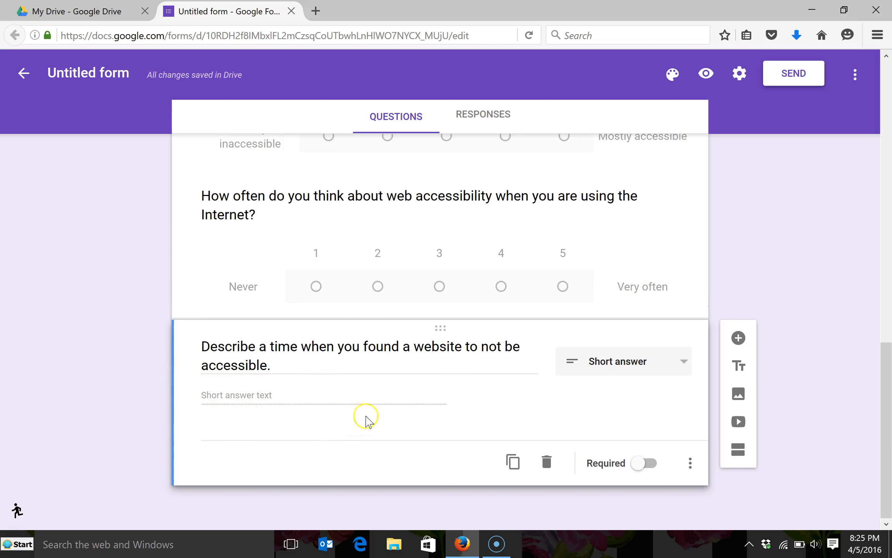
left_click(591, 366)
left_click(604, 393)
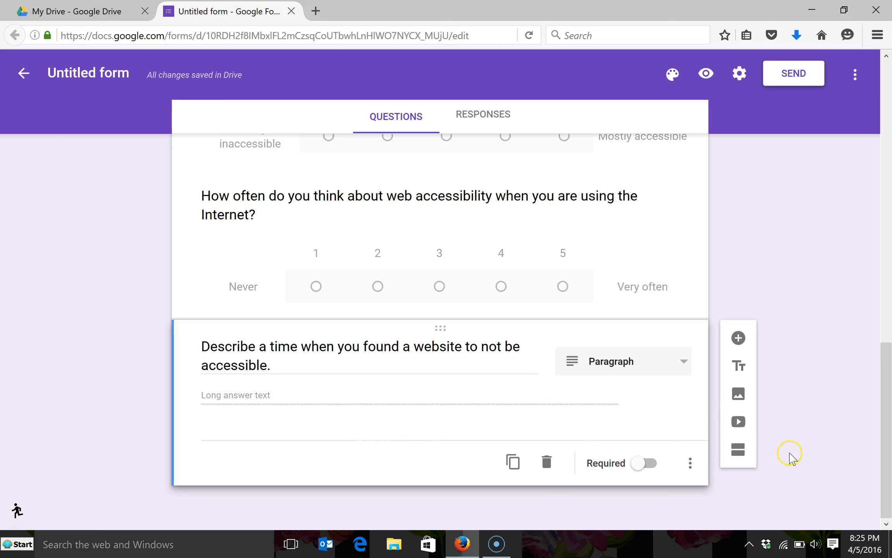
Step: Move the "Do you have a disability?" question above "Where do you currently live?"
scroll(794, 468, "up", 15)
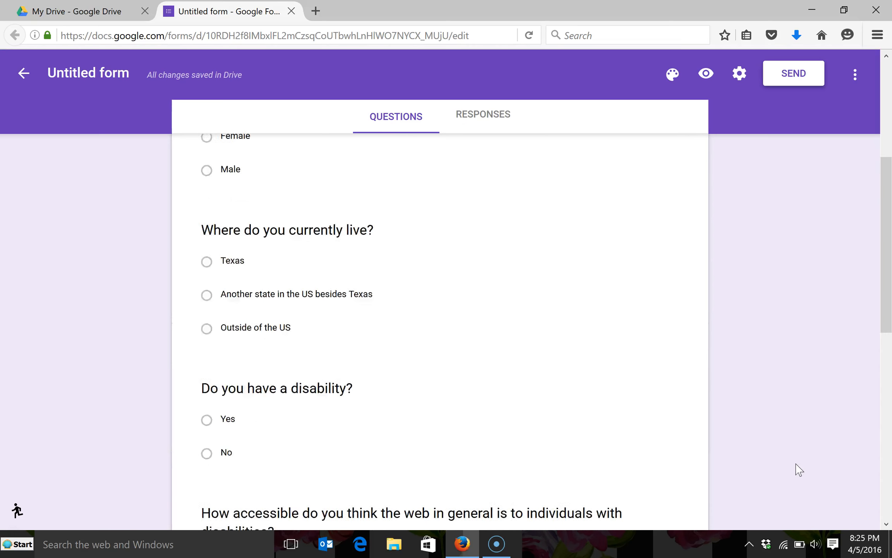
scroll(531, 380, "down", 5)
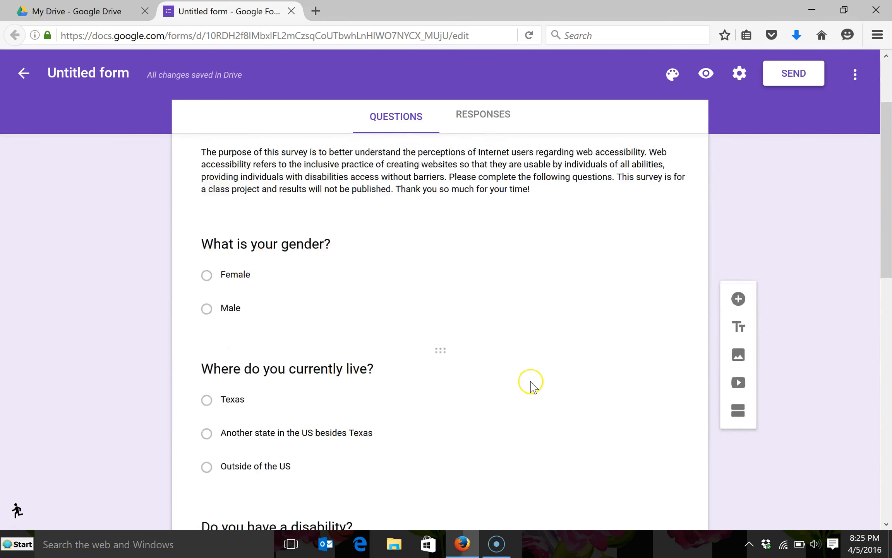
scroll(528, 382, "up", 2)
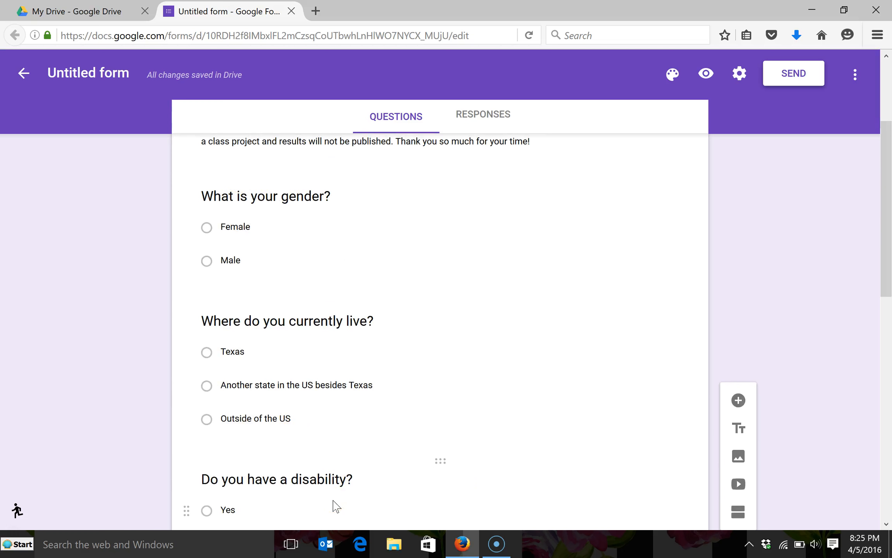
scroll(336, 505, "down", 2)
left_click(321, 500)
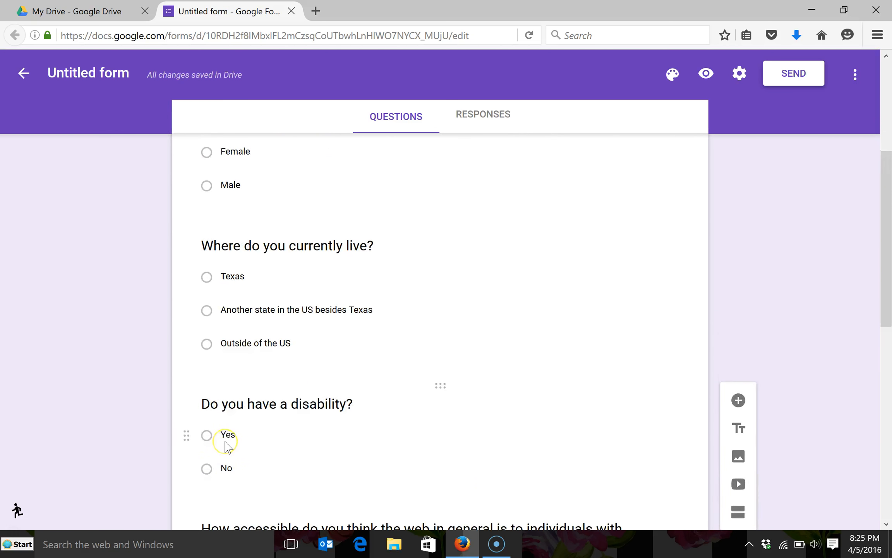
scroll(225, 446, "down", 10)
scroll(225, 441, "up", 8)
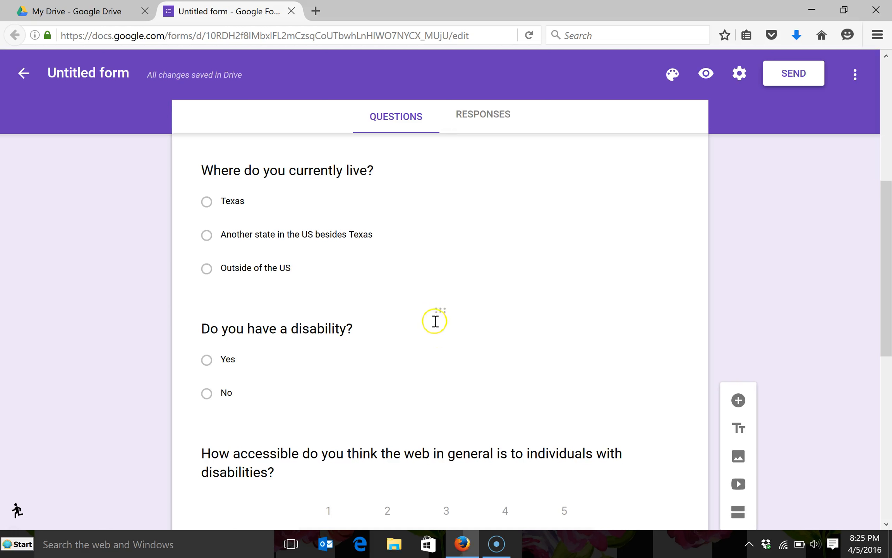
left_click_drag(442, 309, 468, 312)
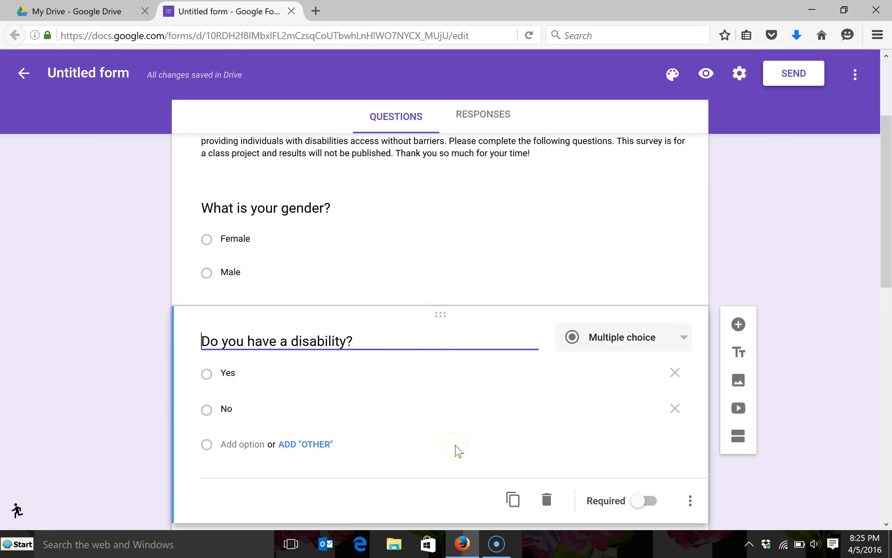
Step: Move the "How often do you think about web accessibility" question above the "How accessible do you think the web in general is" question
scroll(455, 450, "down", 8)
scroll(456, 446, "down", 3)
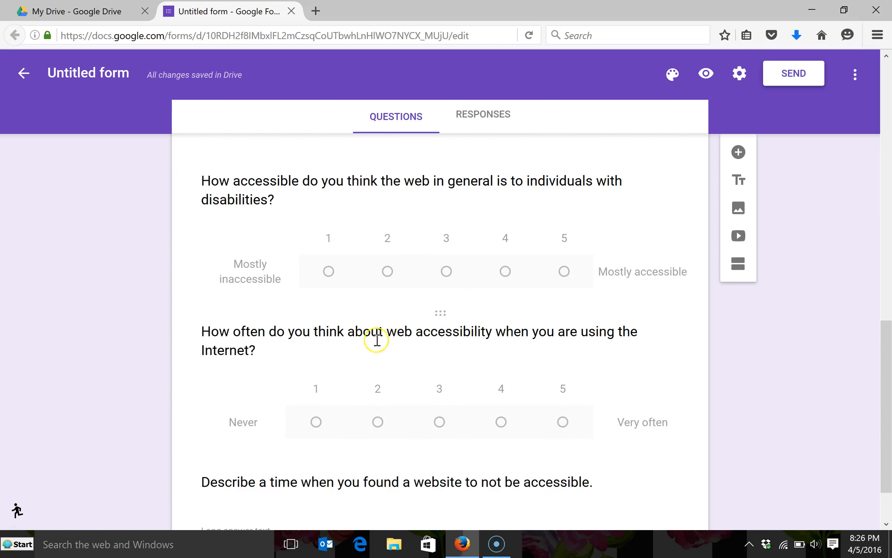
left_click_drag(444, 315, 465, 298)
scroll(484, 380, "down", 4)
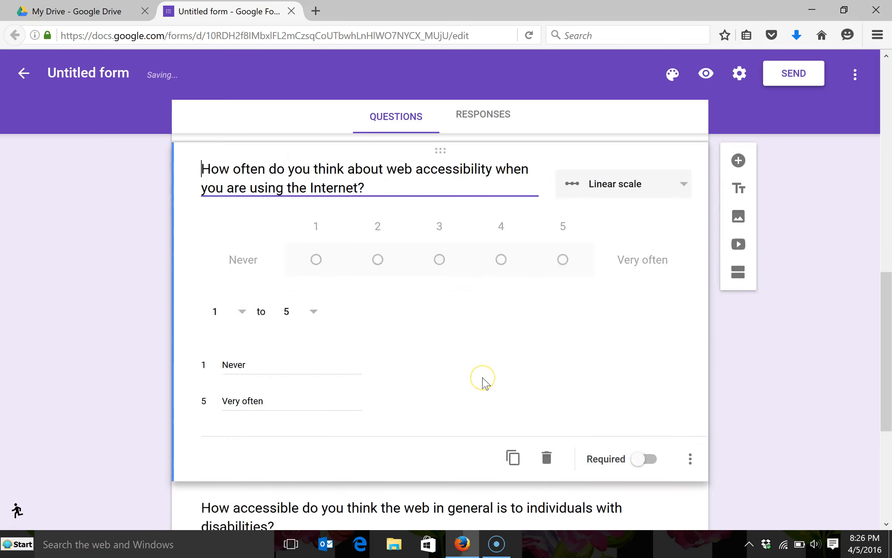
scroll(484, 382, "down", 4)
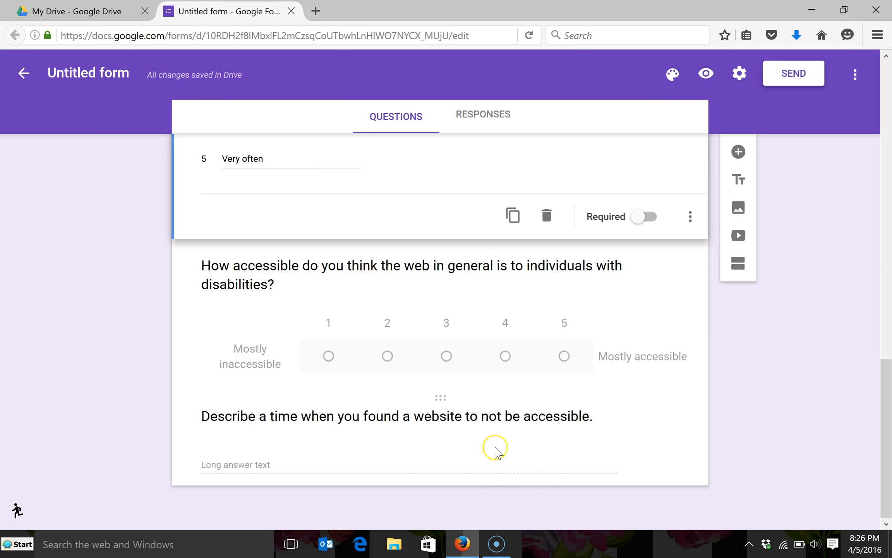
Step: Rename the untitled form file as "Web Accessibility Survey"
scroll(772, 472, "up", 15)
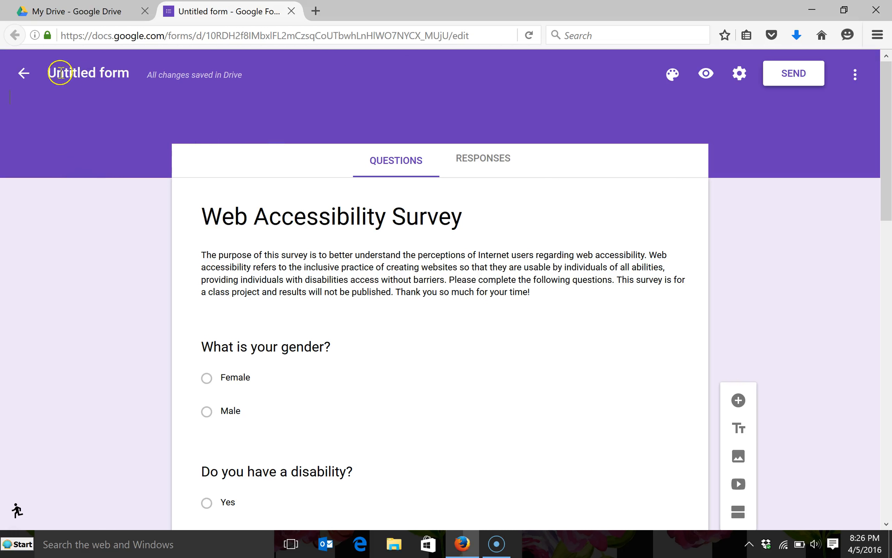
left_click(62, 72)
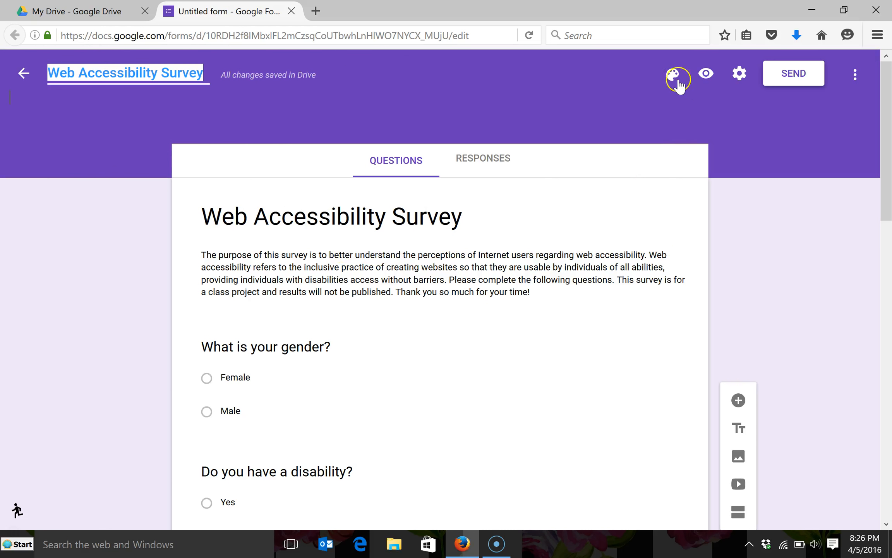
Step: Try the red-orange colour as the form's theme
left_click(673, 75)
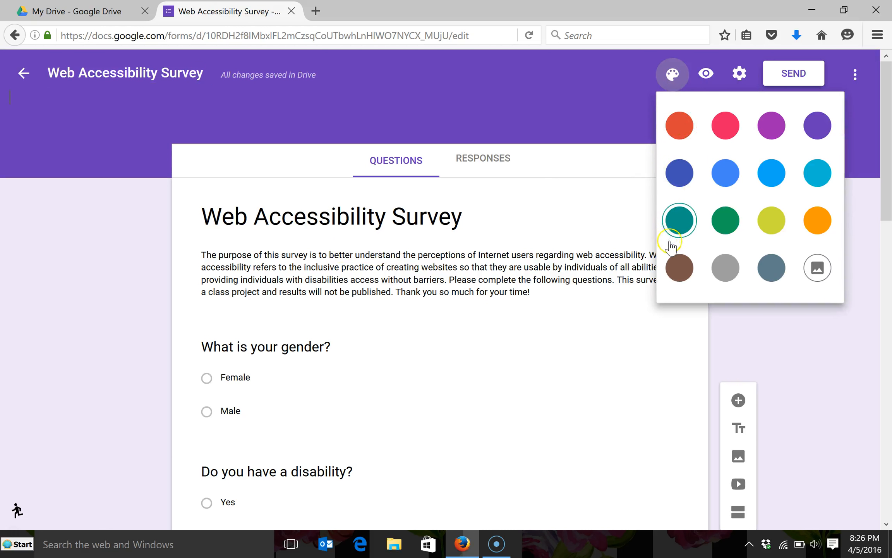
left_click(677, 131)
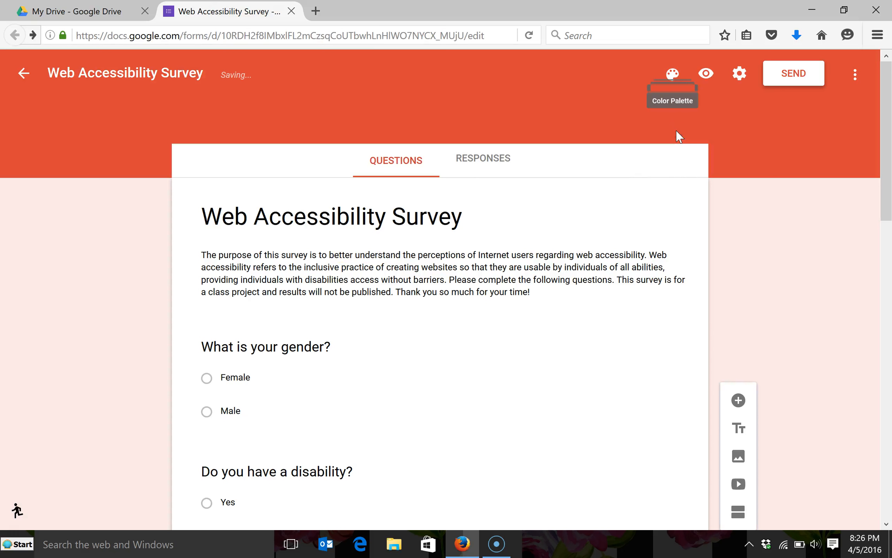
Step: Apply the red, orange and purple ink-swirl image from the Work and School themes as the form's header
left_click(673, 75)
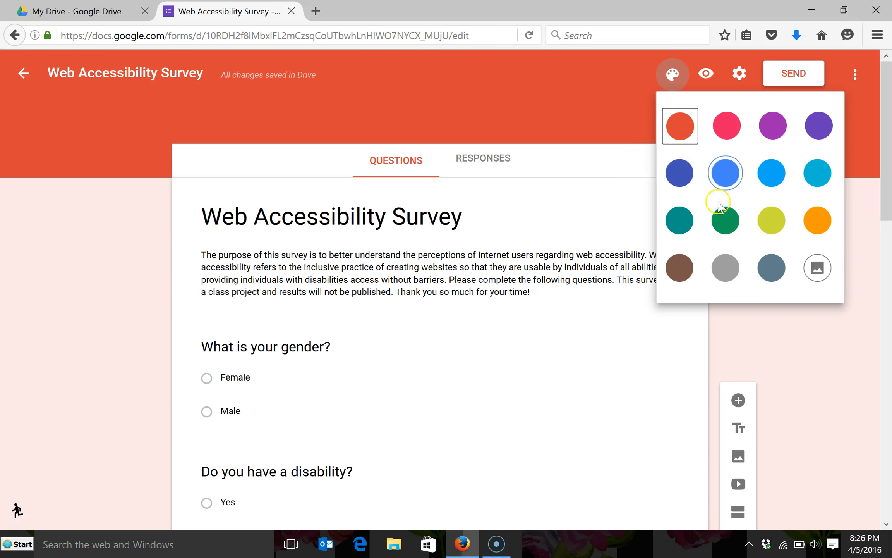
left_click(819, 271)
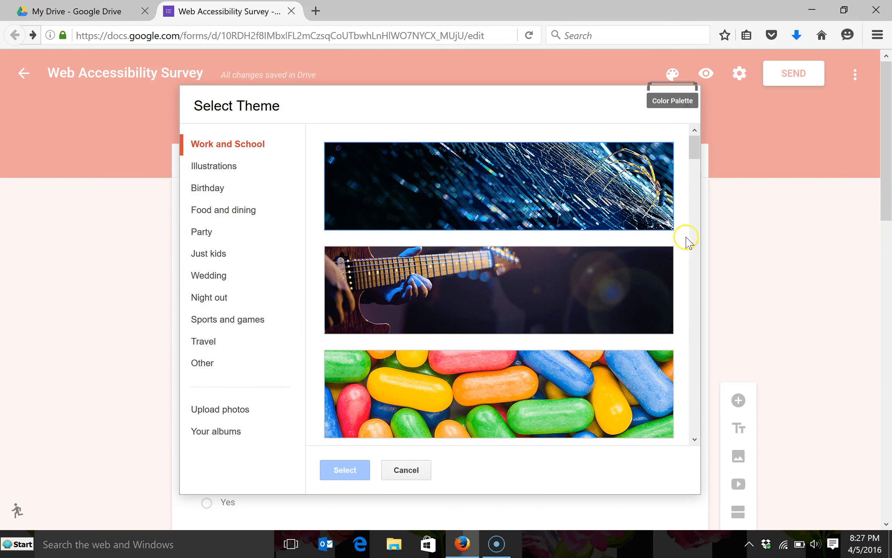
left_click(693, 317)
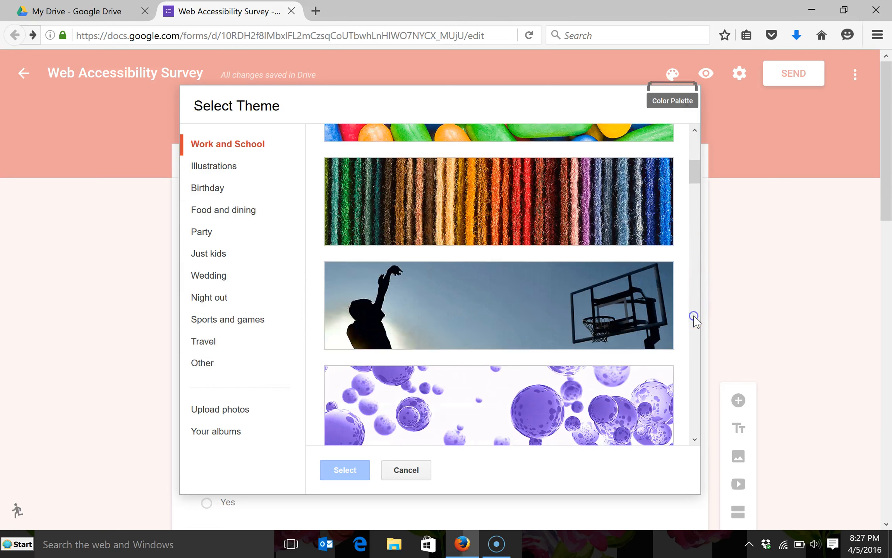
left_click(693, 317)
left_click(694, 317)
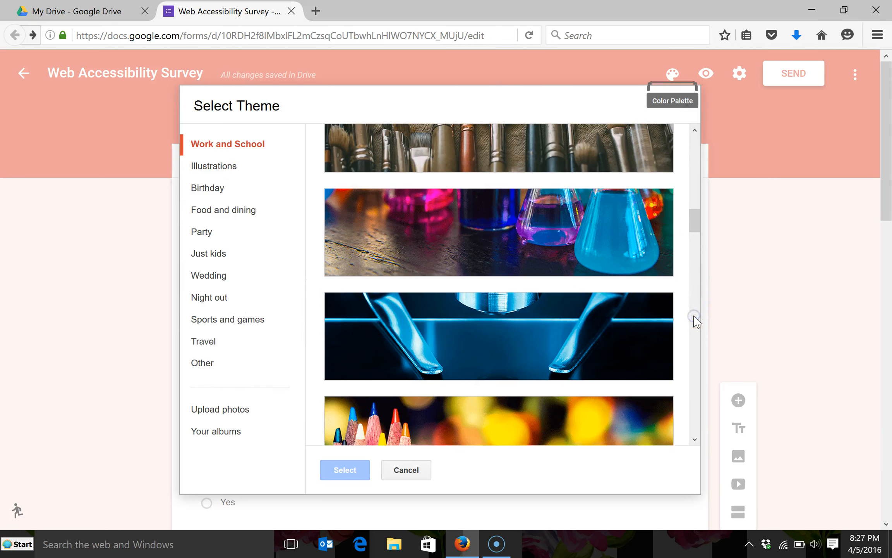
left_click(695, 370)
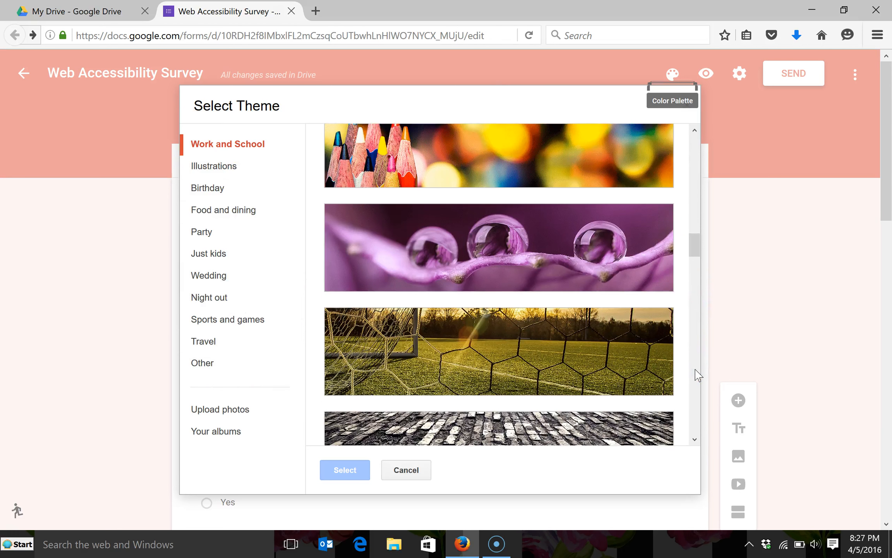
left_click(695, 370)
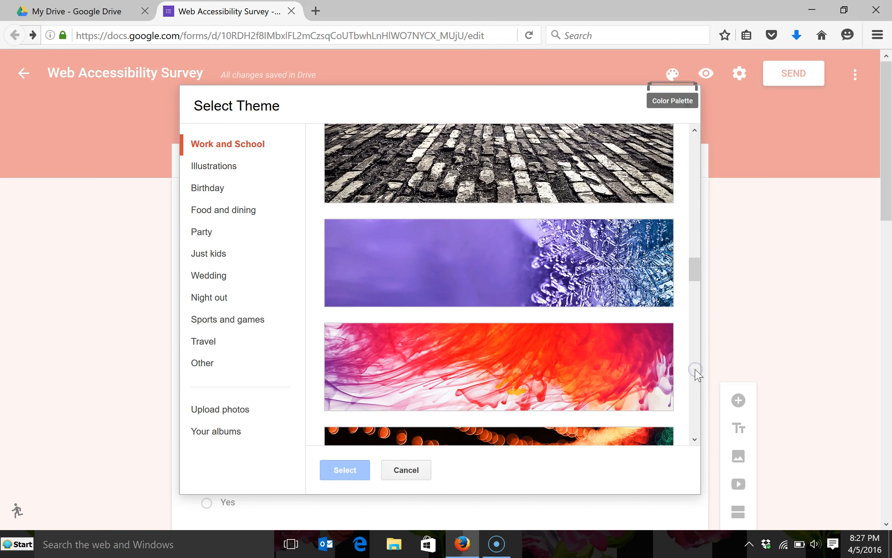
left_click(581, 393)
left_click(346, 470)
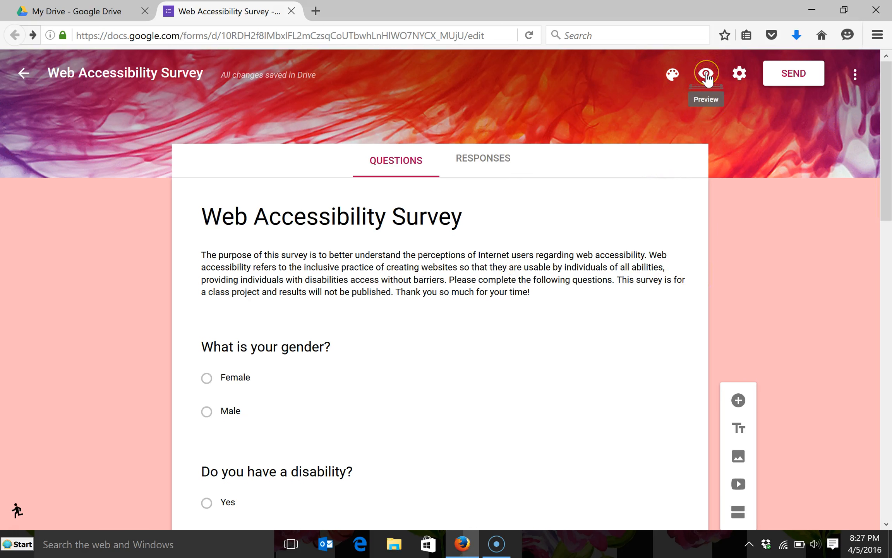
Step: Preview the survey as respondents see it and return to the form editor
left_click(706, 74)
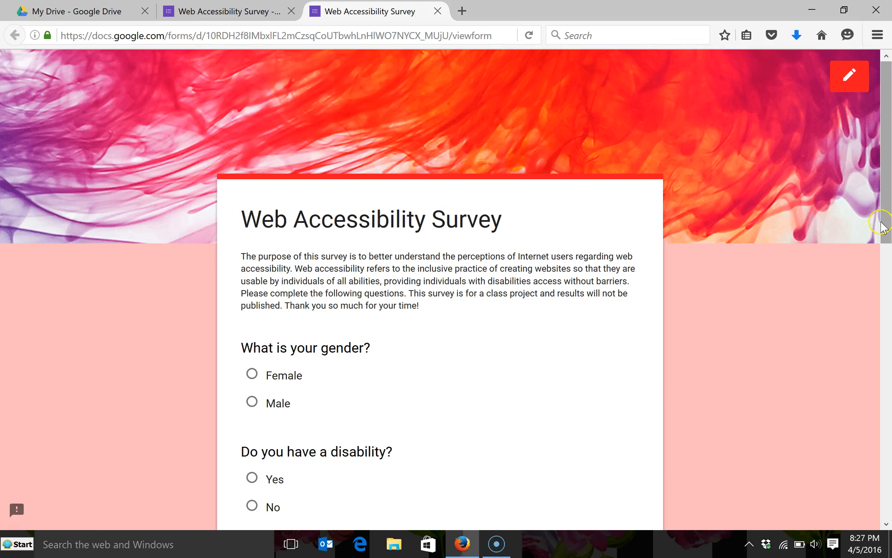
mouse_move(888, 232)
left_mouse_down()
mouse_move(868, 370)
mouse_move(884, 426)
mouse_move(887, 521)
mouse_move(888, 215)
left_mouse_up()
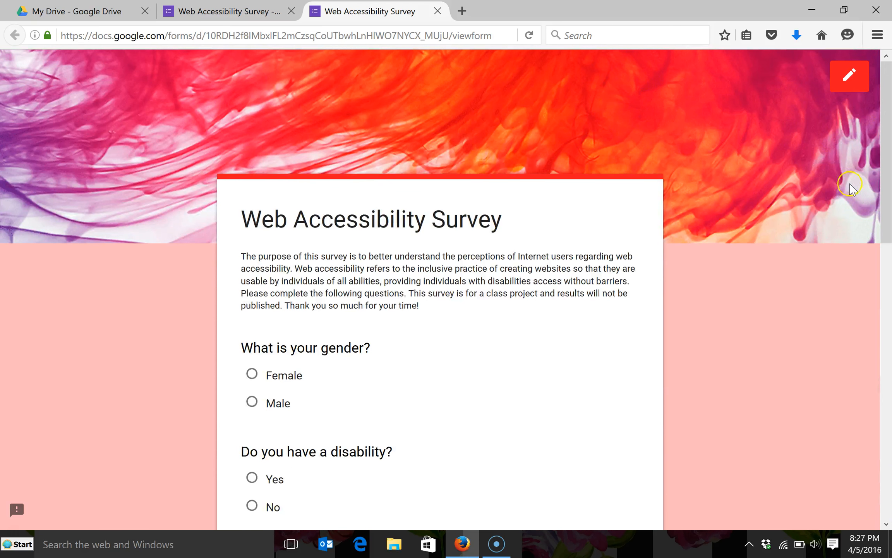
left_click(438, 11)
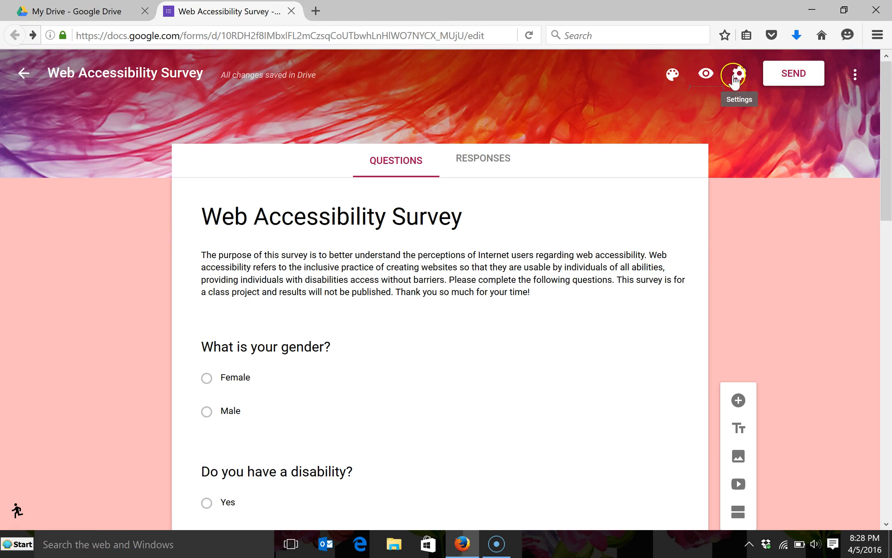
Step: Set the confirmation page message to "Thank you taking the time to complete this survey! Your responses have been submitted."
left_click(739, 74)
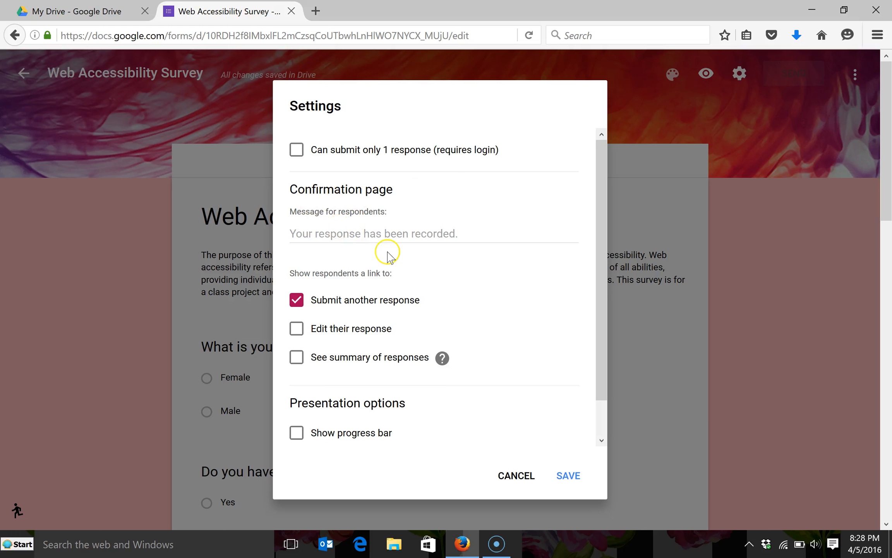
left_click(371, 236)
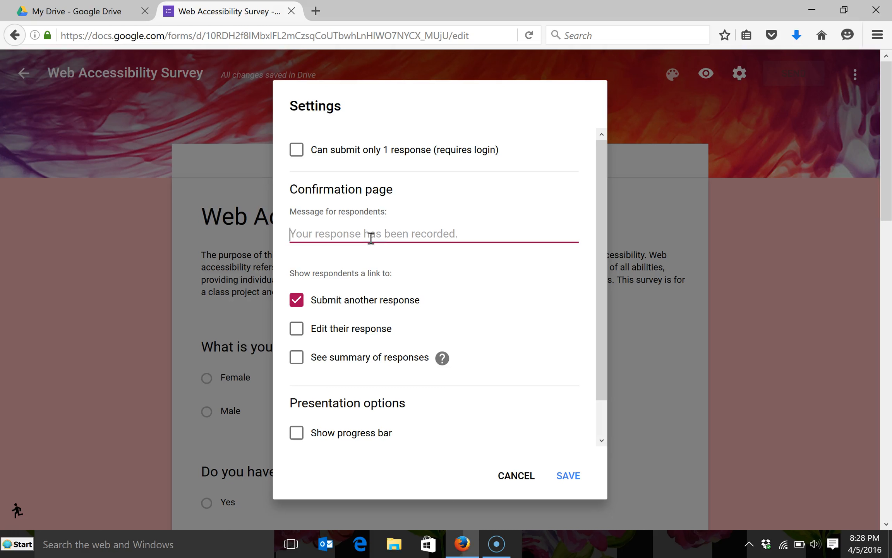
type("Thank you taking the time to complete this survey! You")
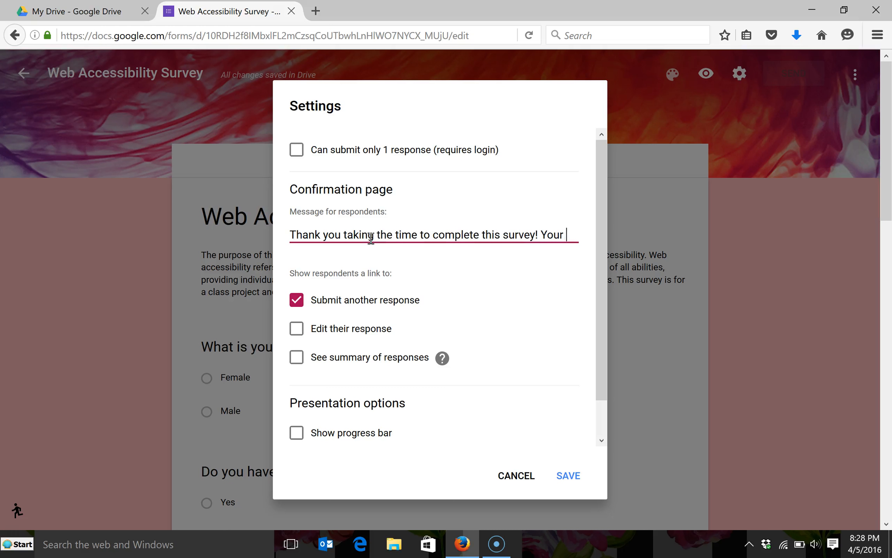
type("responses have been submitted.")
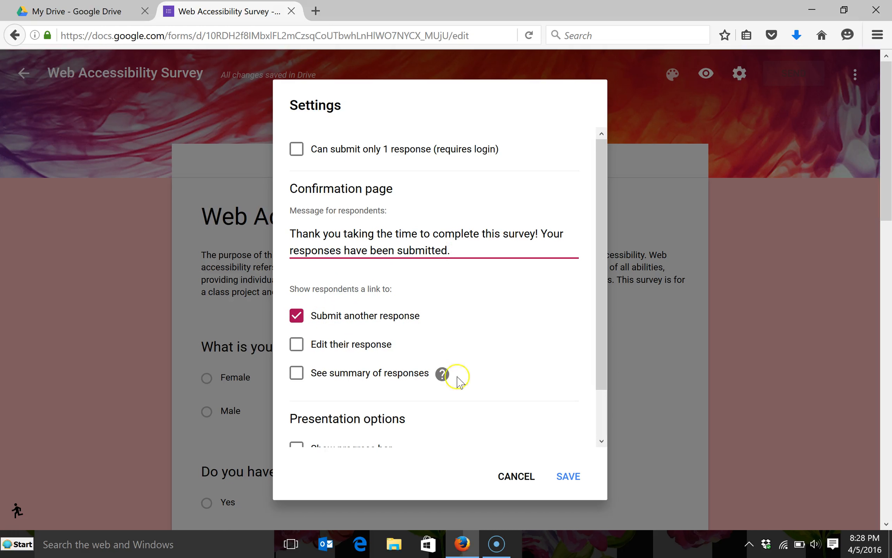
Step: Review the remaining confirmation-page and presentation options and save the form settings
scroll(526, 358, "down", 2)
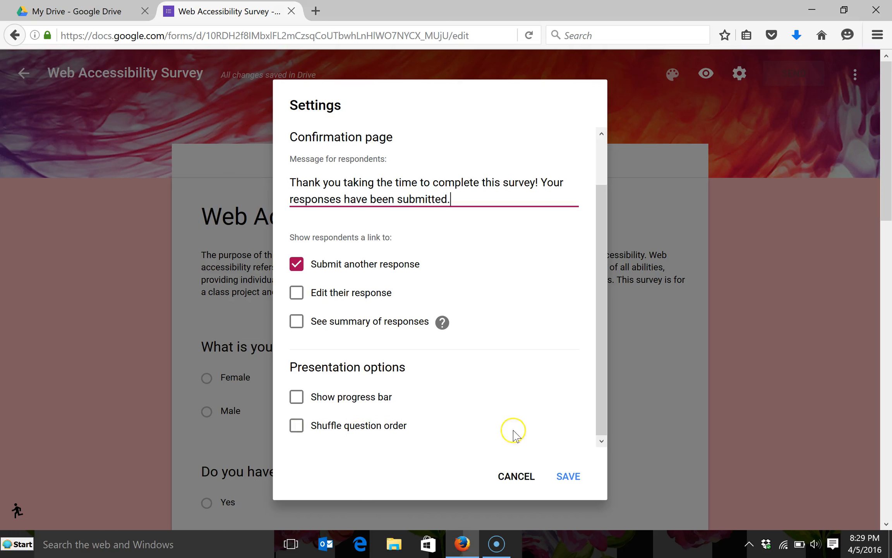
left_click(568, 477)
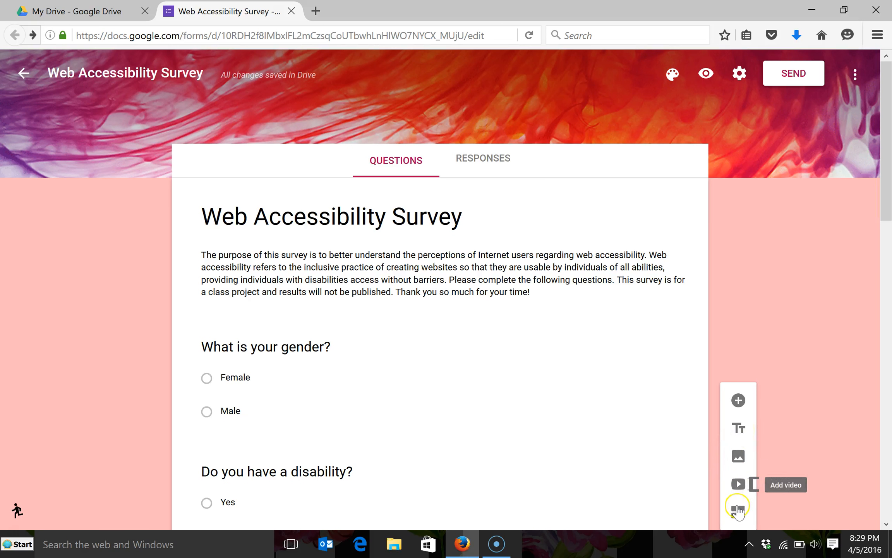
scroll(737, 511, "down", 4)
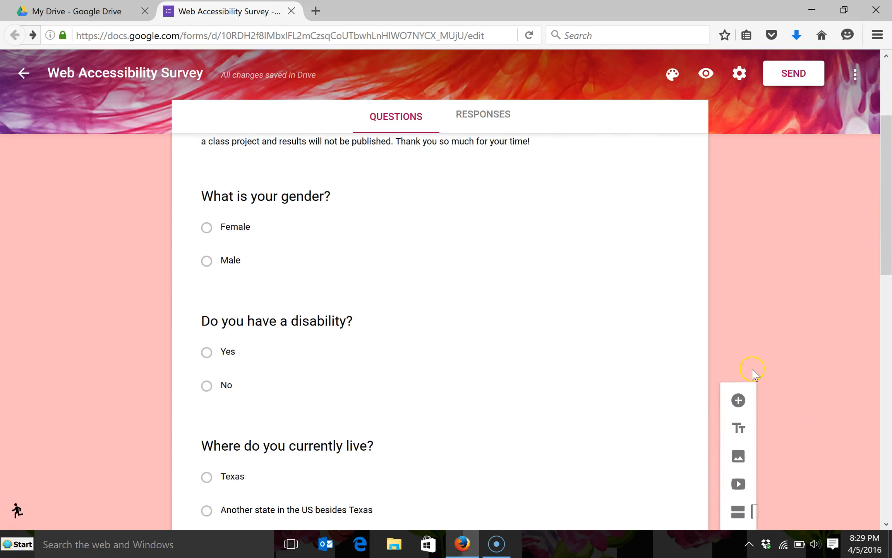
scroll(613, 357, "up", 4)
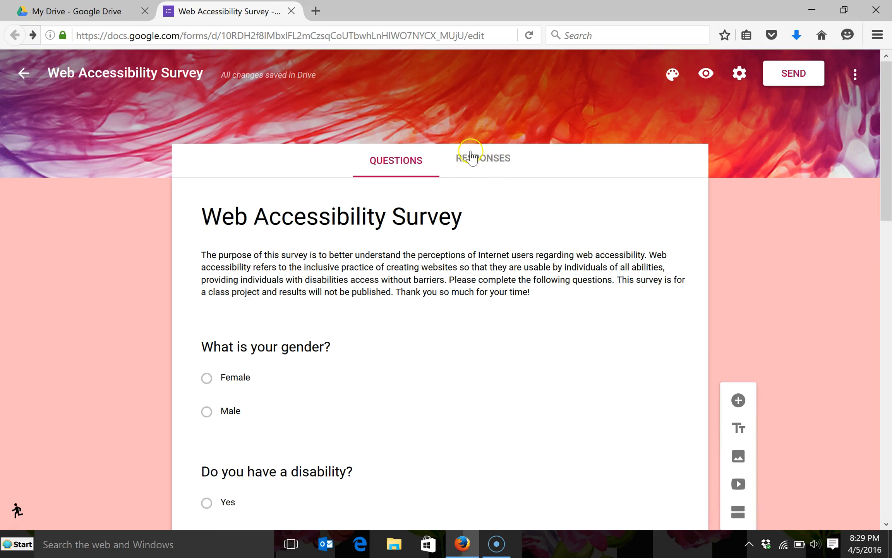
Step: Open the survey's responses view and switch accepting responses off and back on
left_click(471, 160)
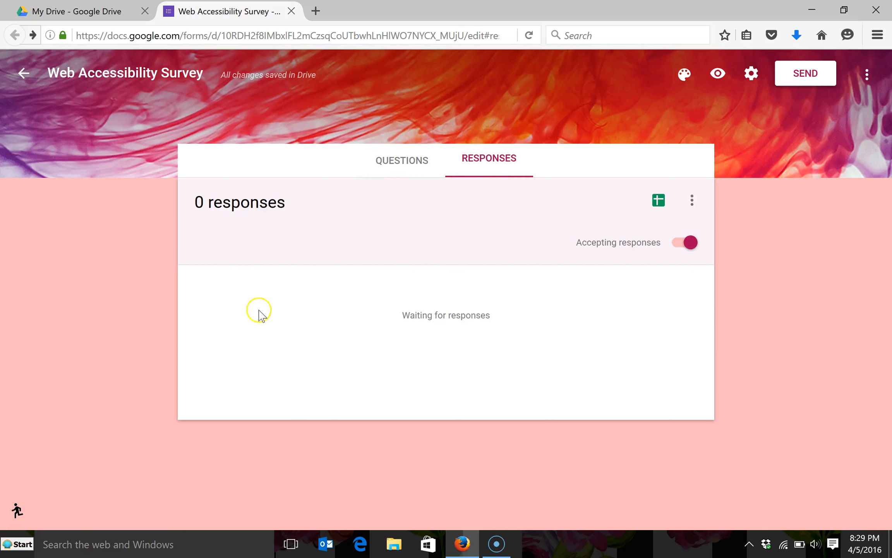
left_click(685, 245)
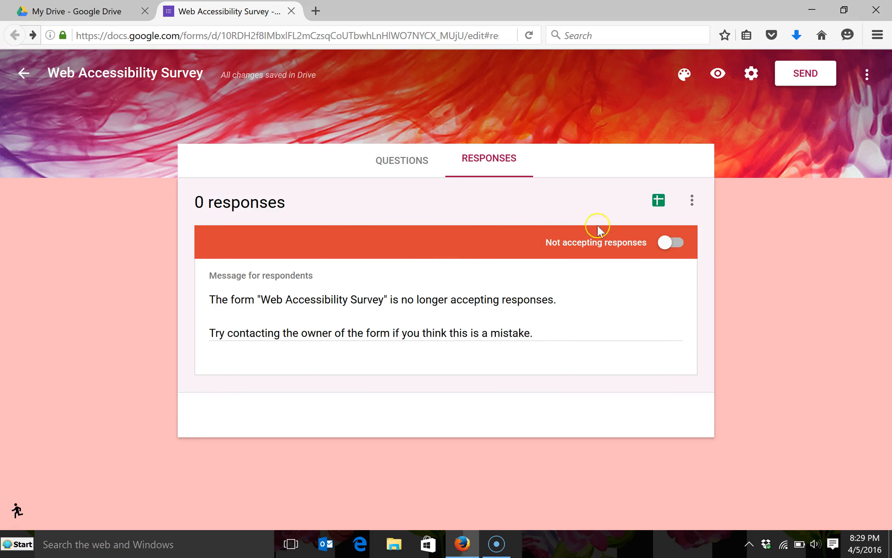
left_click(674, 244)
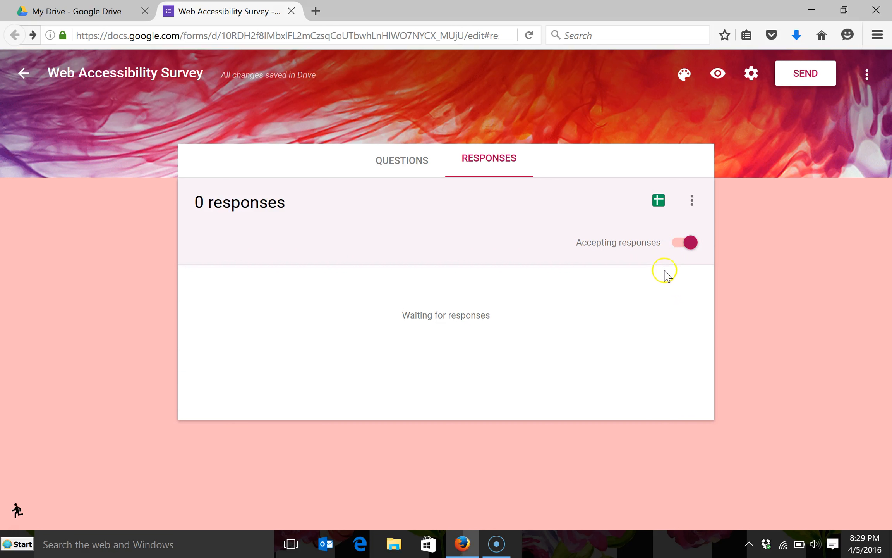
Step: Create a new spreadsheet named "Web Accessibility Survey (Responses)" as the destination for the survey's responses
left_click(656, 201)
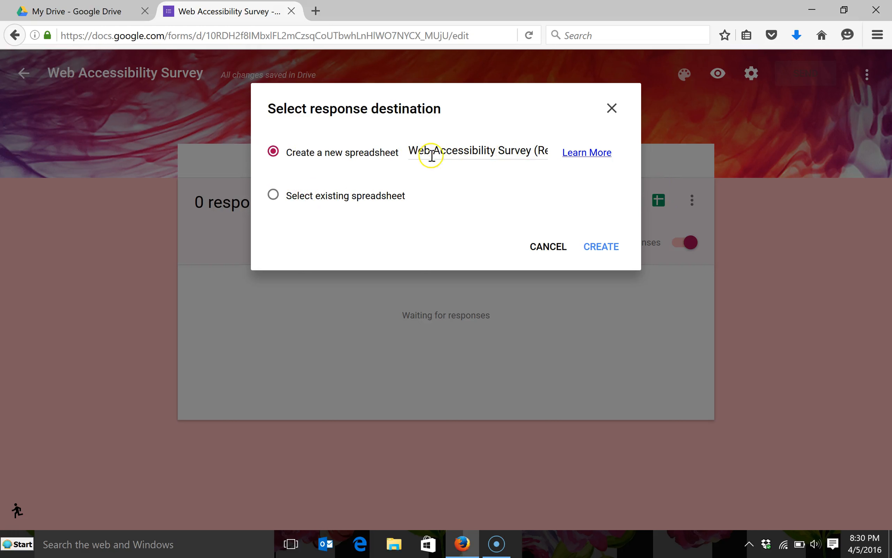
left_click_drag(430, 151, 587, 148)
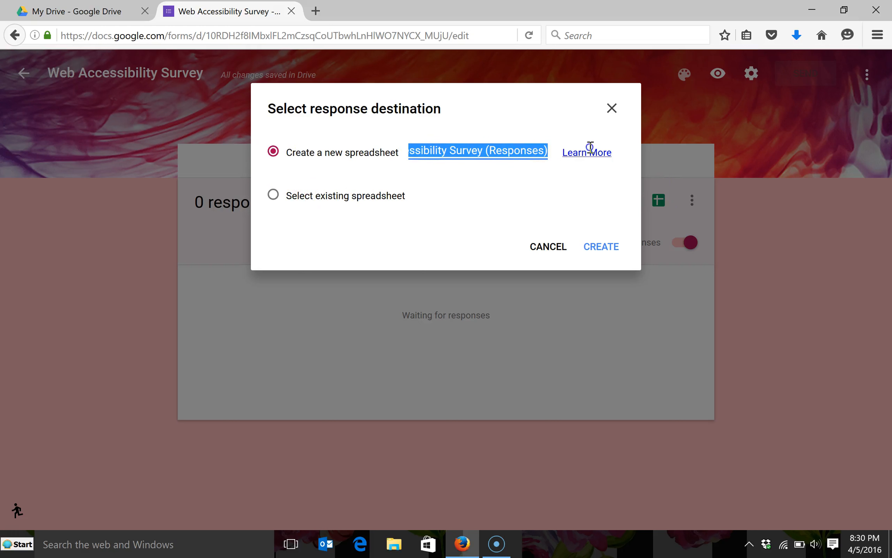
left_click(482, 152)
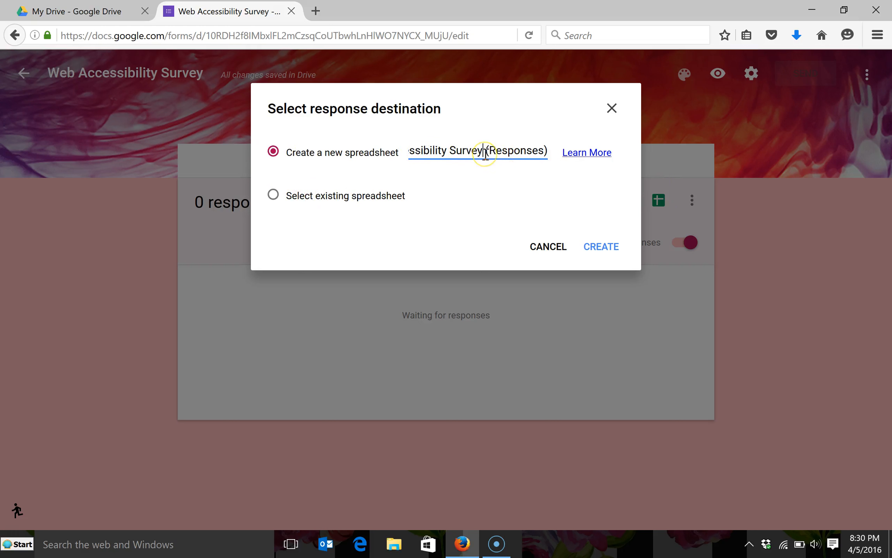
left_click(500, 151)
left_click(534, 151)
left_click(606, 250)
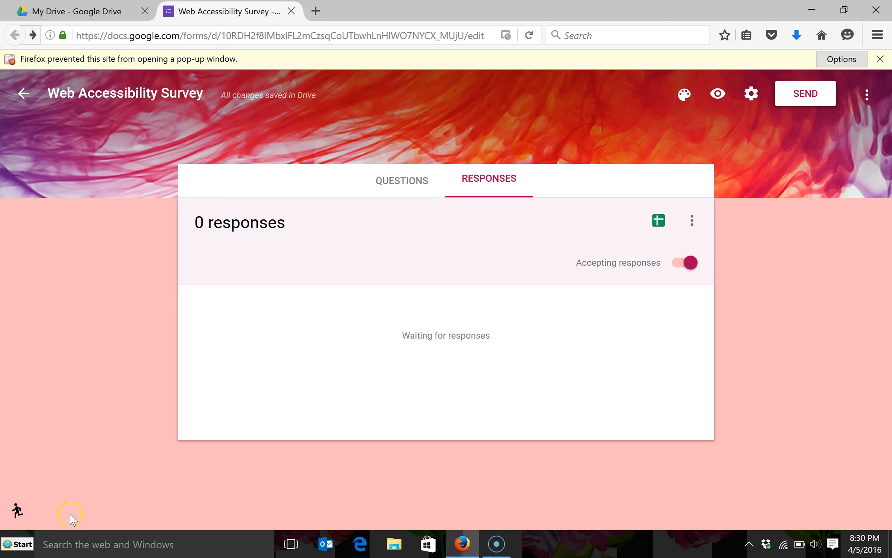
Step: Locate the responses spreadsheet and the survey form in Google Drive and return to the form editor
left_click(74, 12)
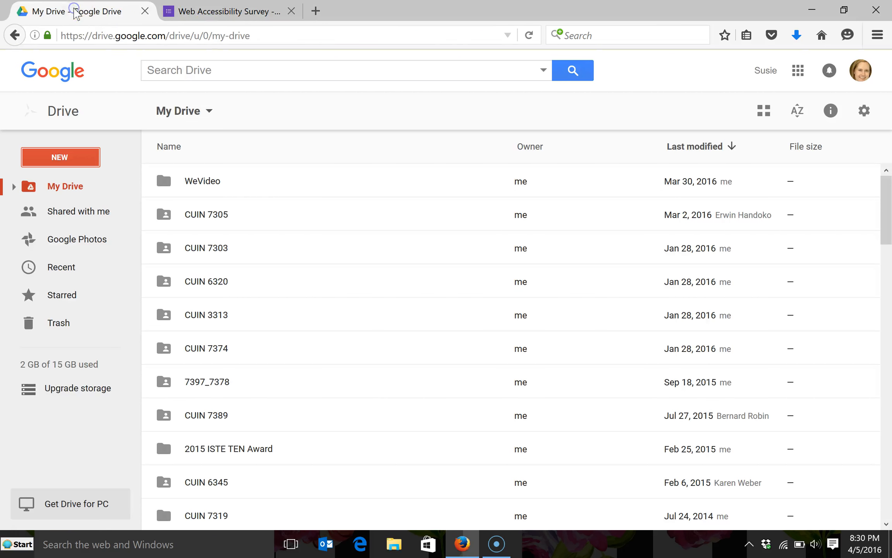
scroll(262, 265, "down", 2)
scroll(262, 266, "down", 5)
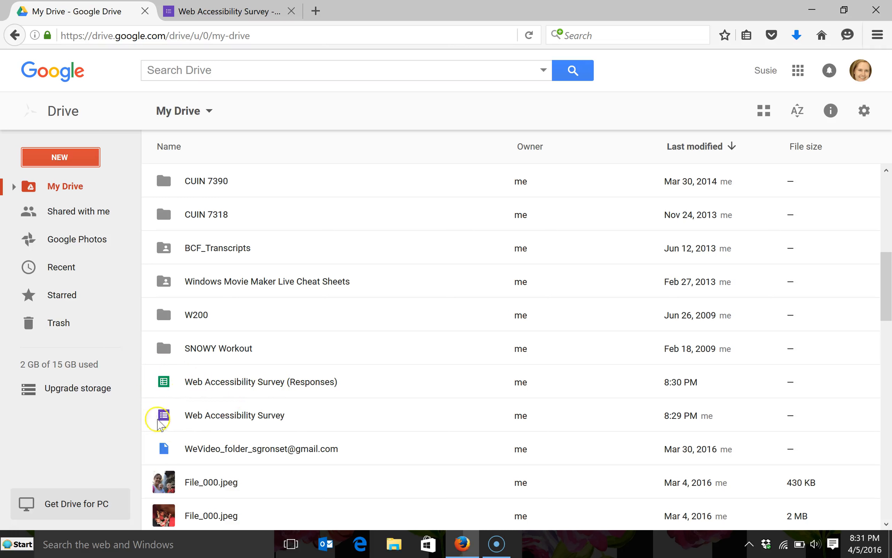
left_click(237, 15)
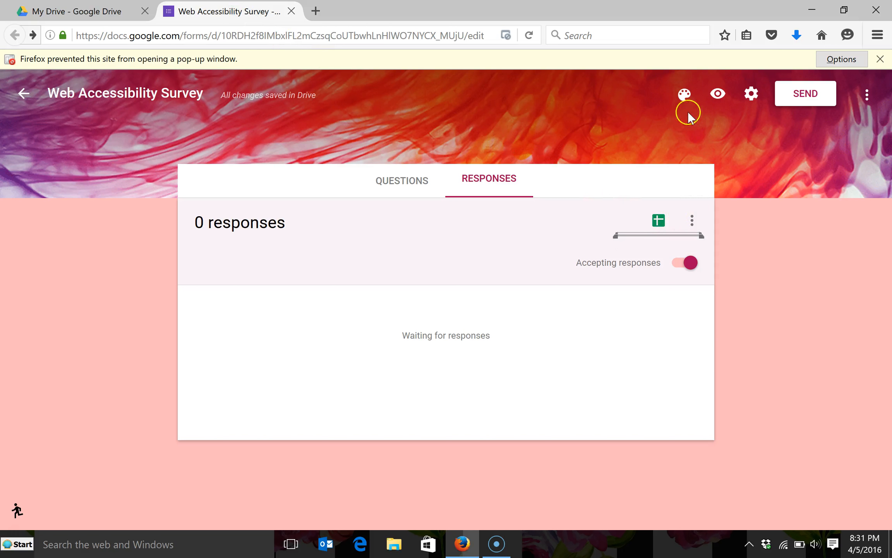
Step: Display the survey's shareable link, try the shortened URL and close the send options without sending
left_click(794, 93)
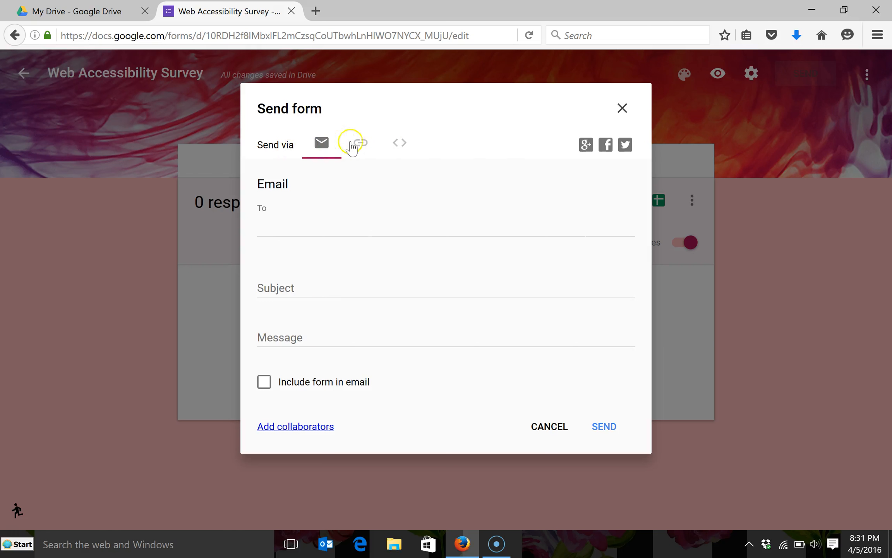
left_click(361, 145)
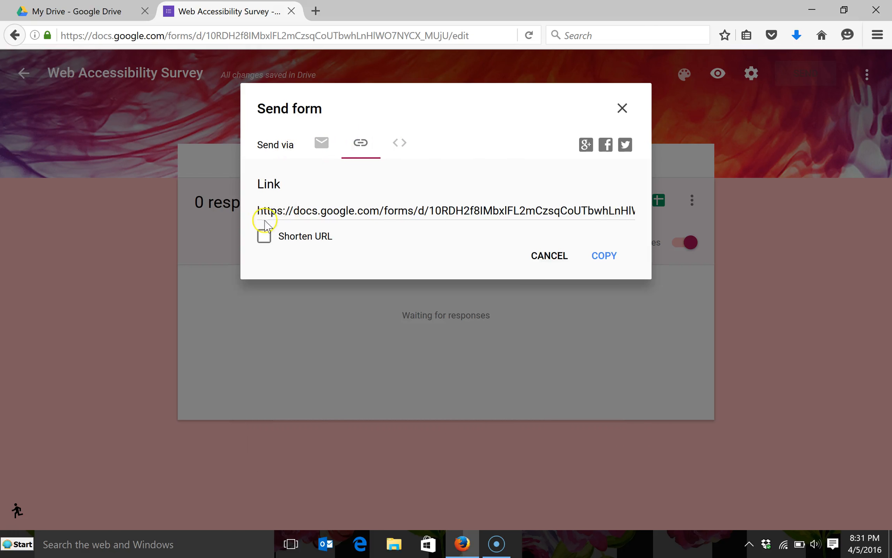
left_click(318, 211)
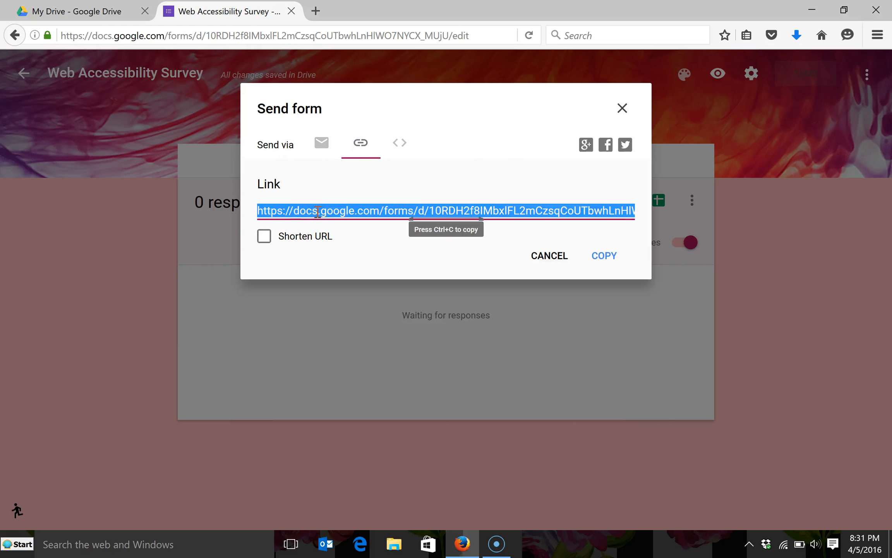
left_click(262, 239)
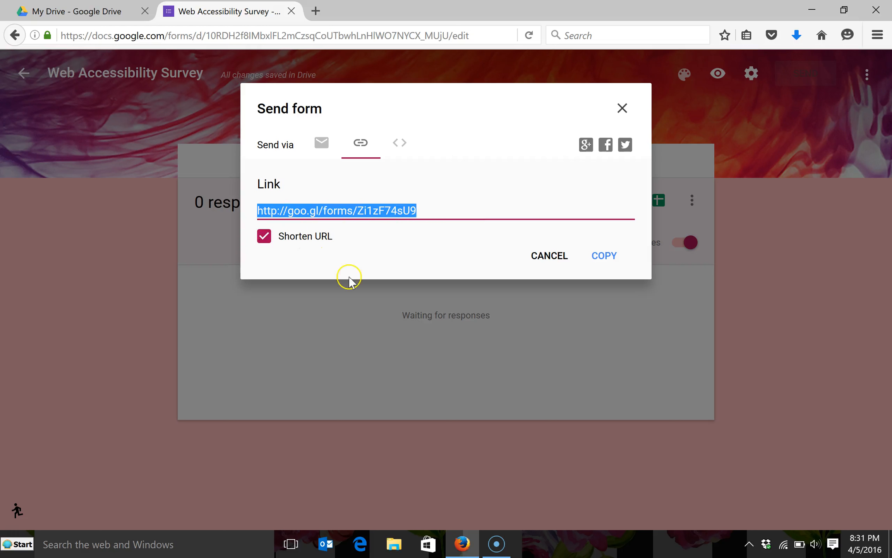
left_click(264, 237)
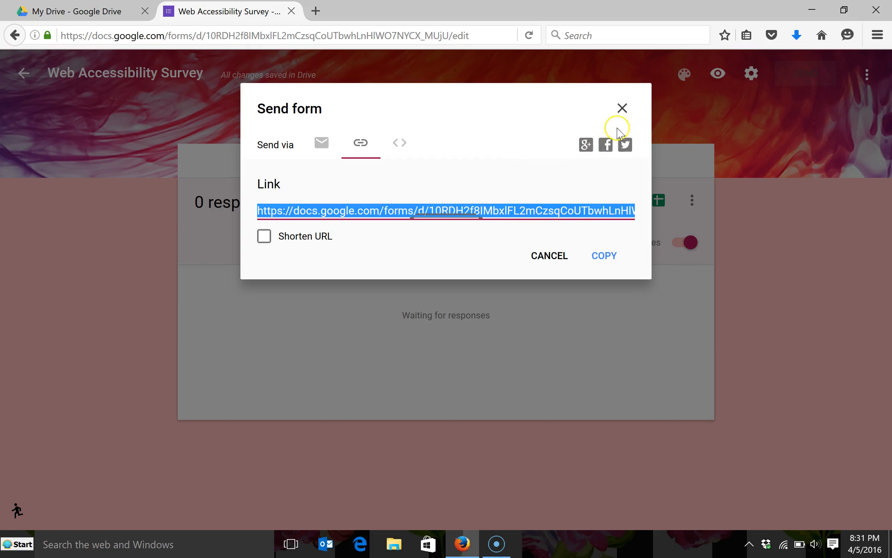
left_click(622, 109)
Step: Preview the survey as respondents see it and compare the endings of its view and edit web addresses
left_click(720, 73)
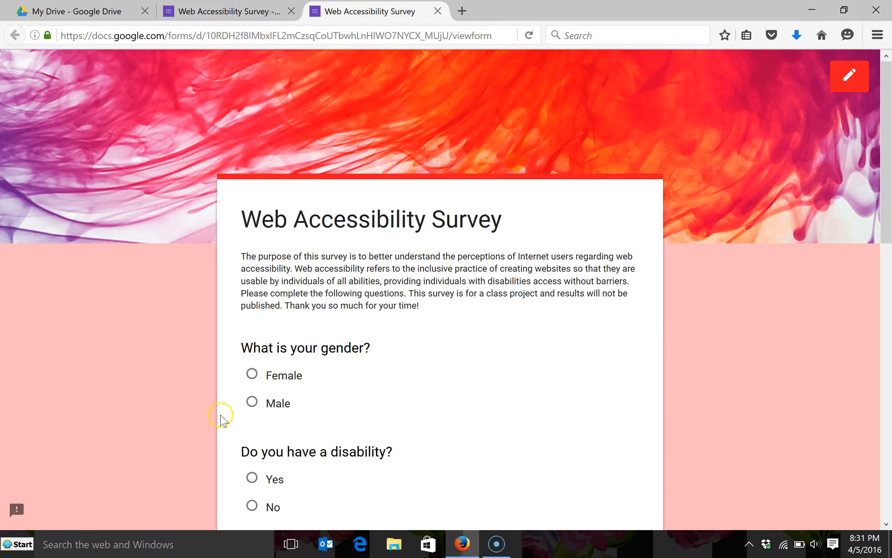
left_click(449, 35)
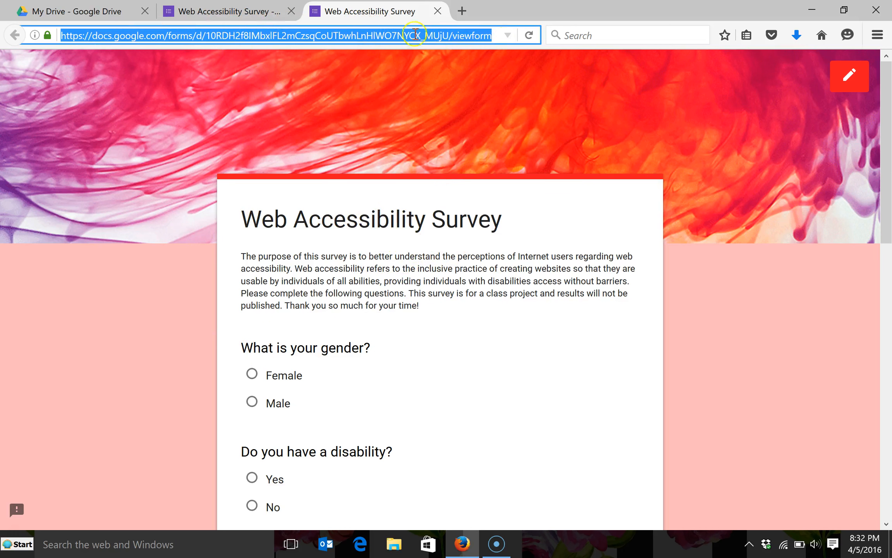
left_click(472, 35)
left_click_drag(483, 40, 515, 46)
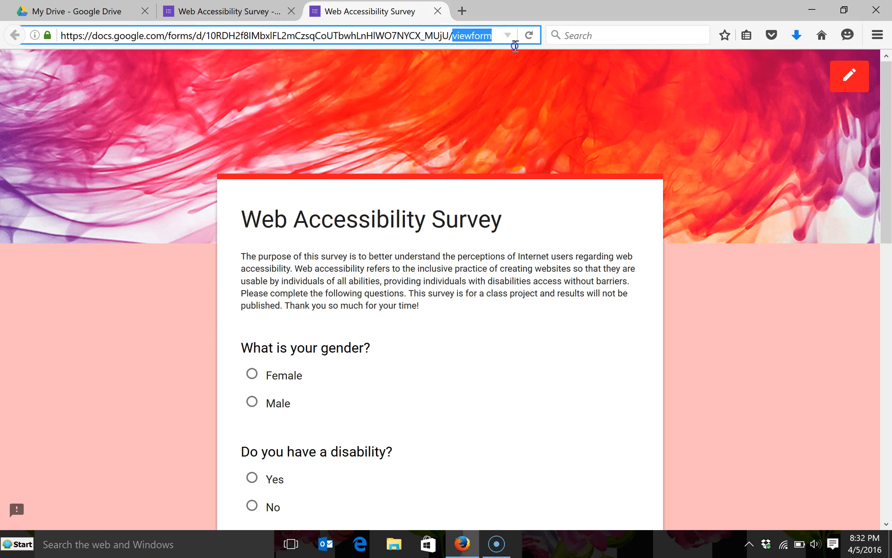
left_click(237, 10)
left_click_drag(469, 35, 498, 73)
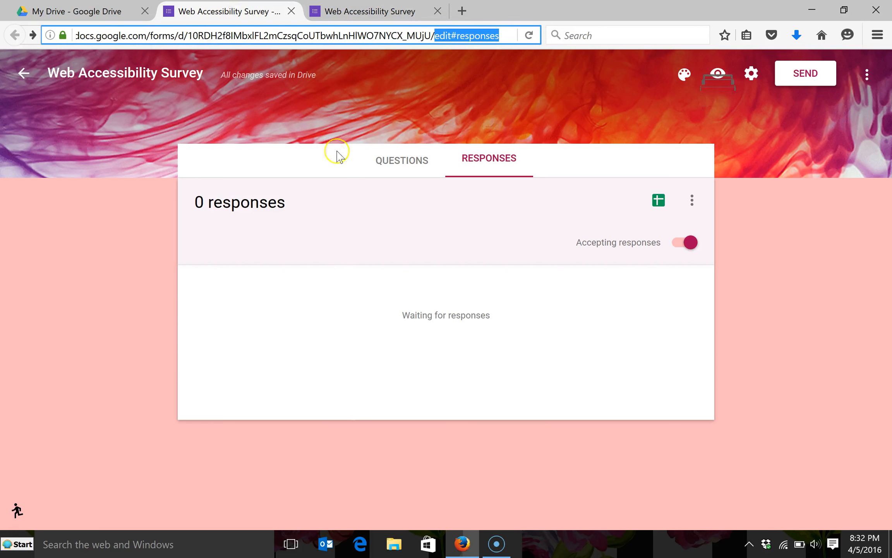
left_click(339, 18)
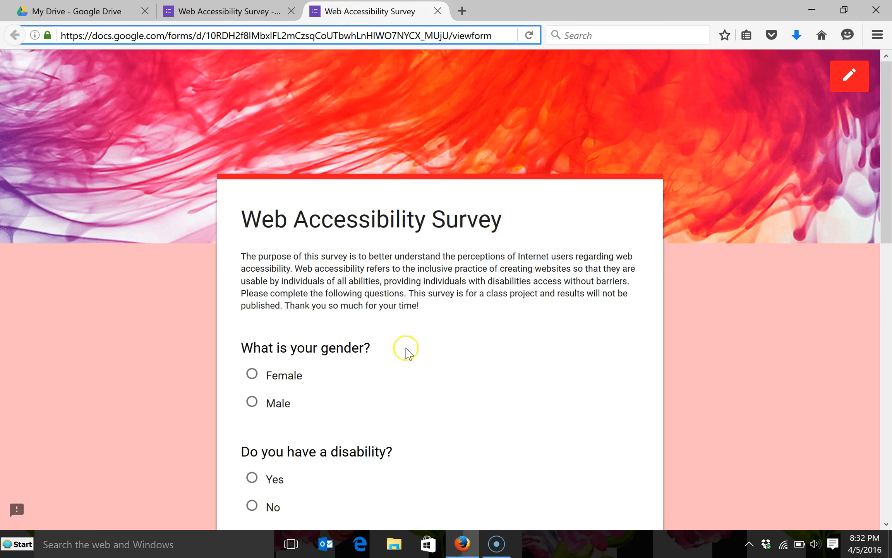
Step: Answer the survey's gender question with Female, the disability question with No and the residence question with Texas
scroll(380, 341, "down", 3)
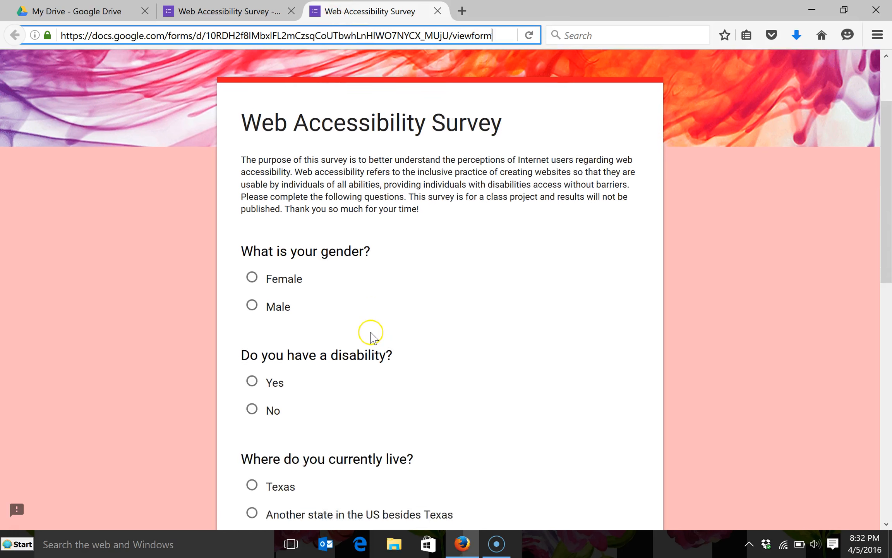
scroll(371, 333, "down", 1)
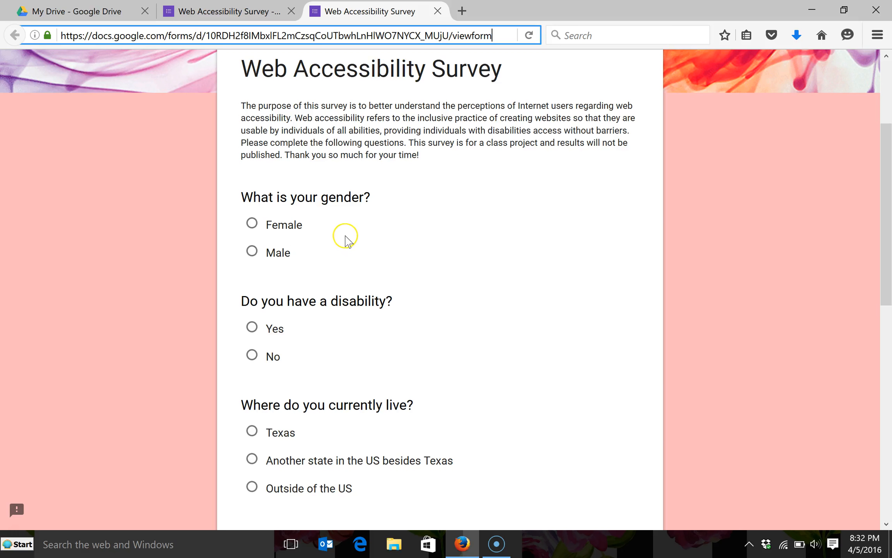
left_click(271, 227)
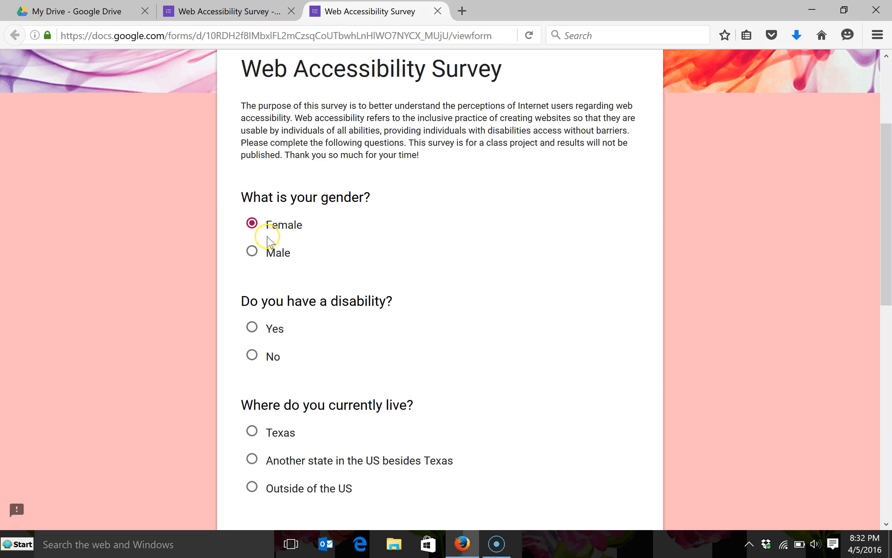
scroll(426, 300, "down", 2)
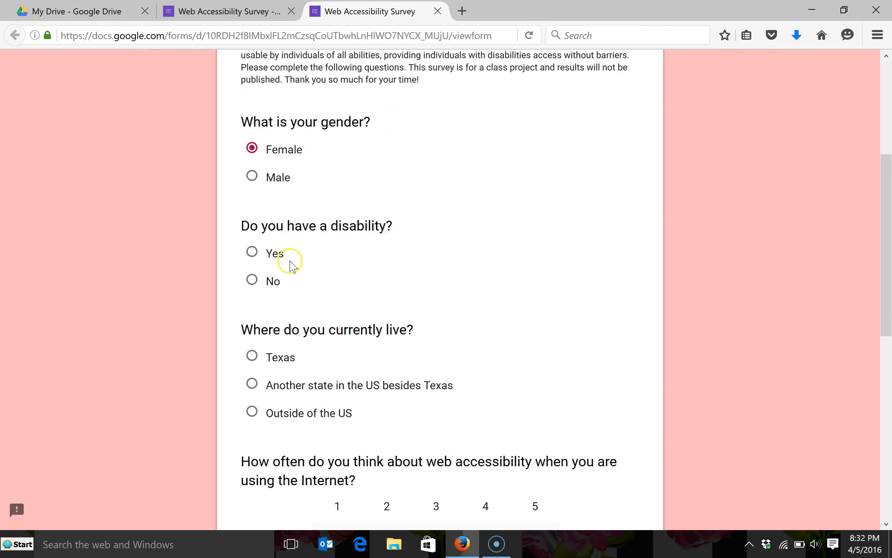
left_click(271, 279)
scroll(376, 306, "down", 3)
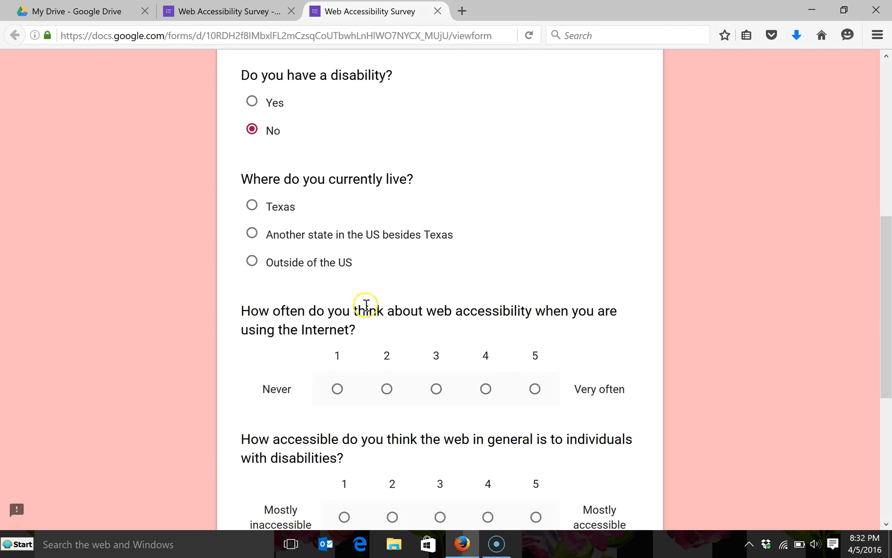
left_click(284, 206)
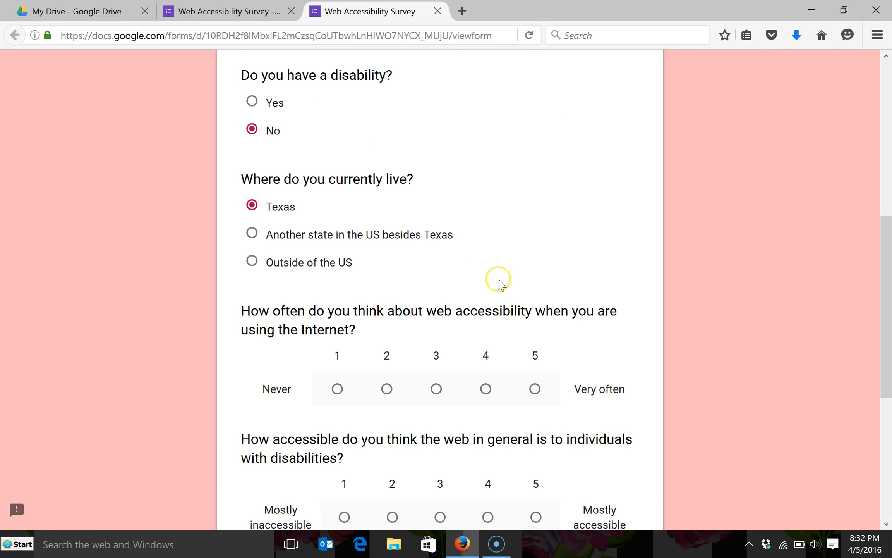
Step: Rate how often web accessibility is thought about as 3 and the web's general accessibility as 4
scroll(499, 281, "down", 3)
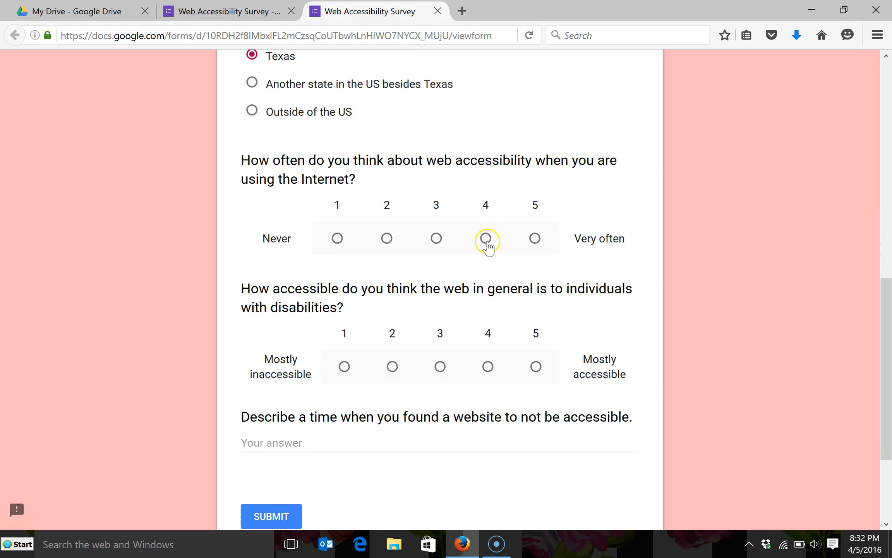
left_click(436, 239)
scroll(499, 333, "down", 3)
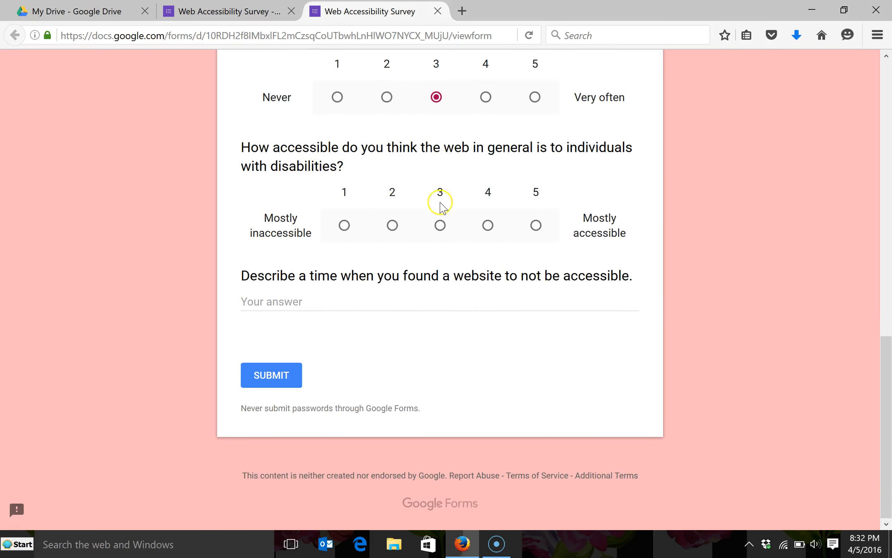
left_click(488, 225)
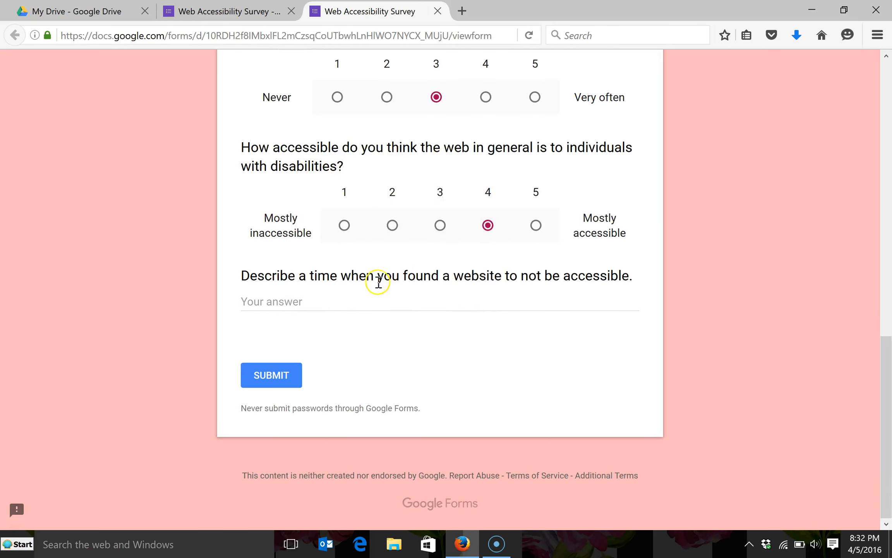
Step: Answer the inaccessible website question with "When I accessed Blackboard through my cell phone, it did not load properly." and submit the survey
left_click(253, 301)
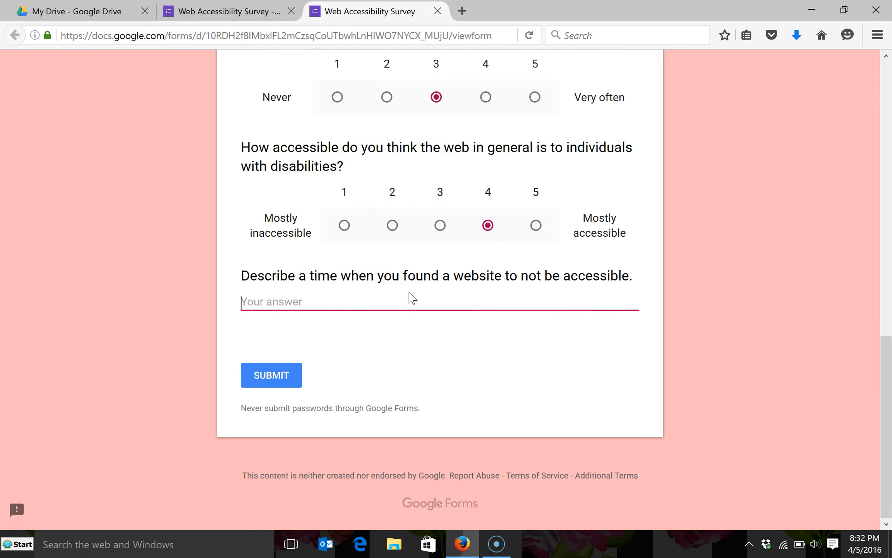
type("W")
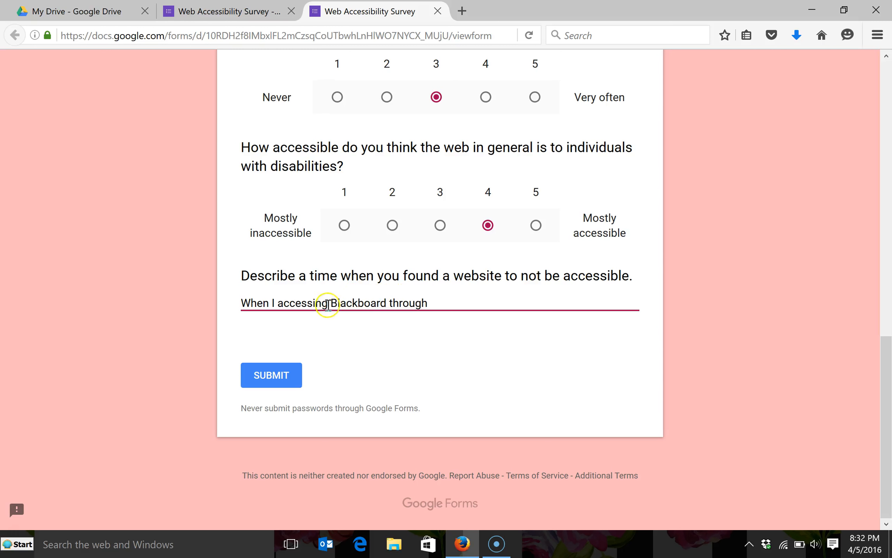
key("BackSpace")
key("BackSpace")
key("BackSpace")
type("ed")
left_click(443, 310)
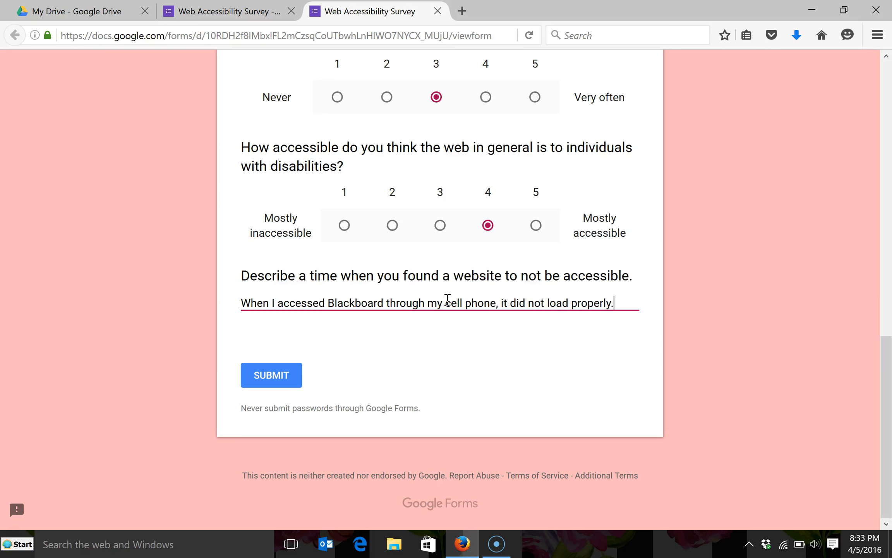
left_click(285, 380)
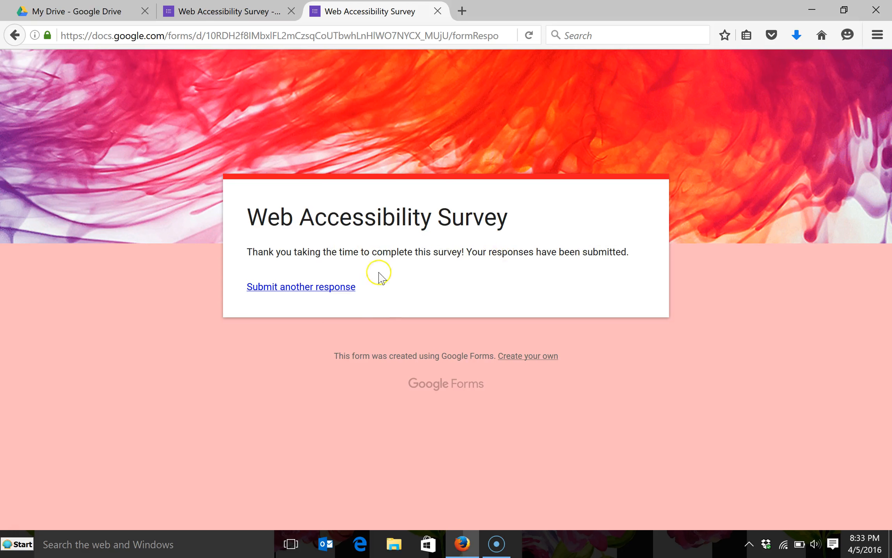
Step: Start another survey response and answer Male for gender, Yes for disability and Outside of the US for residence
left_click(307, 287)
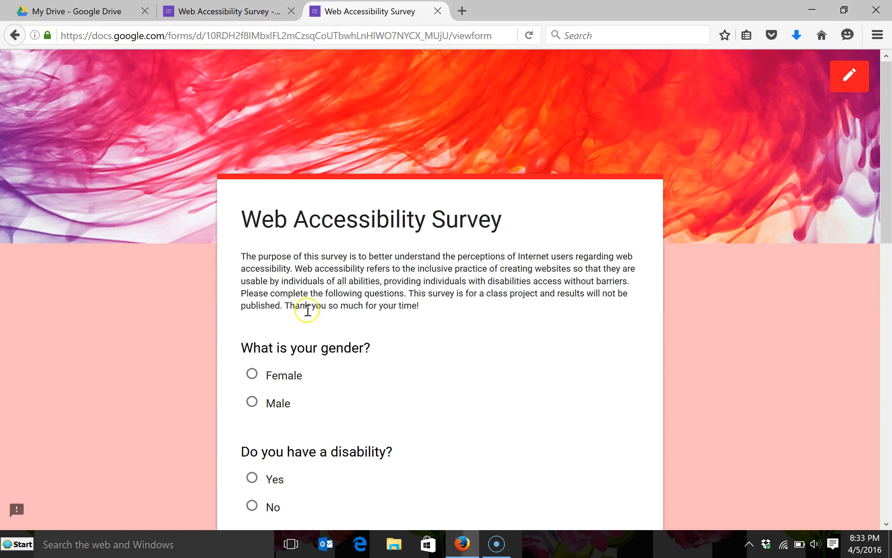
scroll(294, 370, "down", 4)
left_click(273, 256)
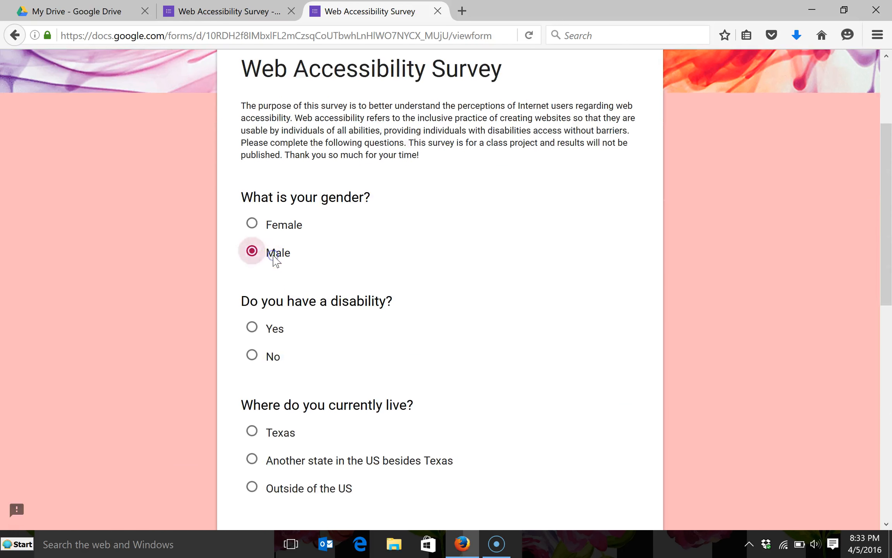
scroll(345, 307, "down", 2)
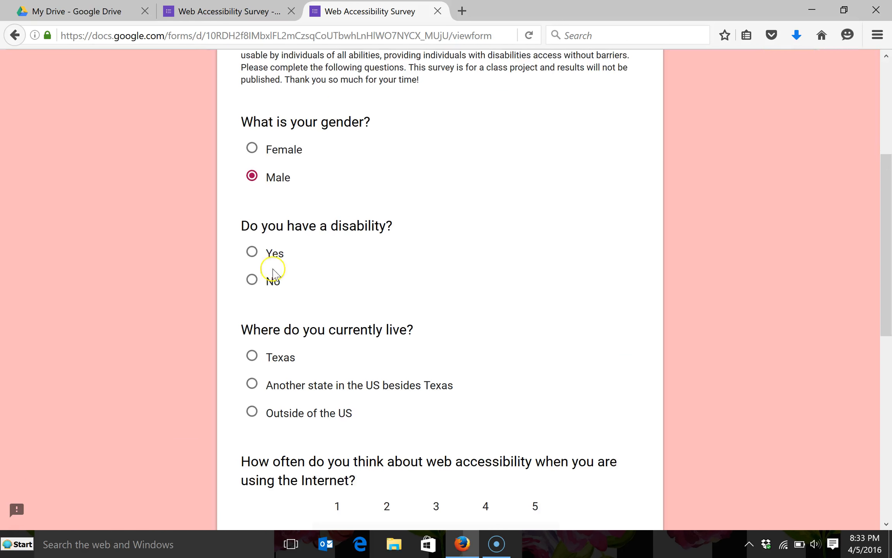
left_click(273, 254)
scroll(327, 301, "down", 4)
left_click(310, 267)
scroll(494, 296, "down", 4)
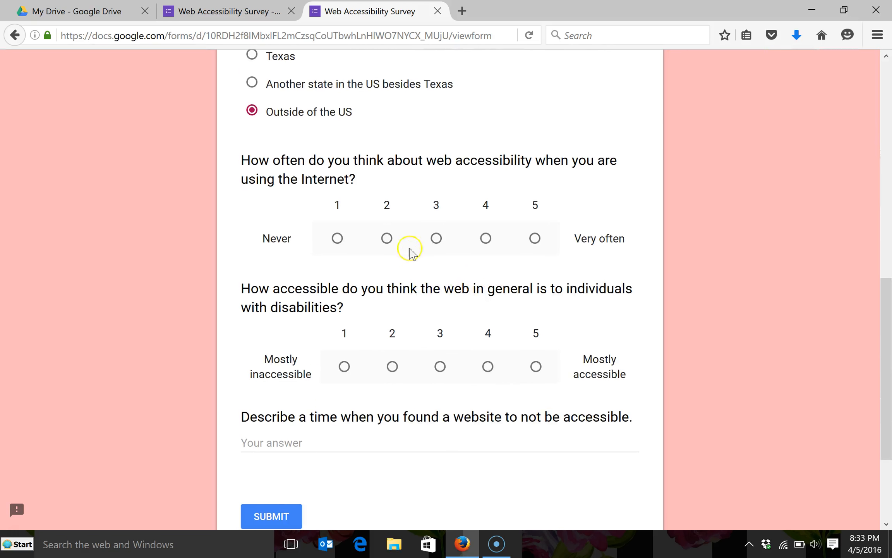
Step: Rate how often web accessibility is thought about as 5 and the web's general accessibility as 3
left_click(534, 238)
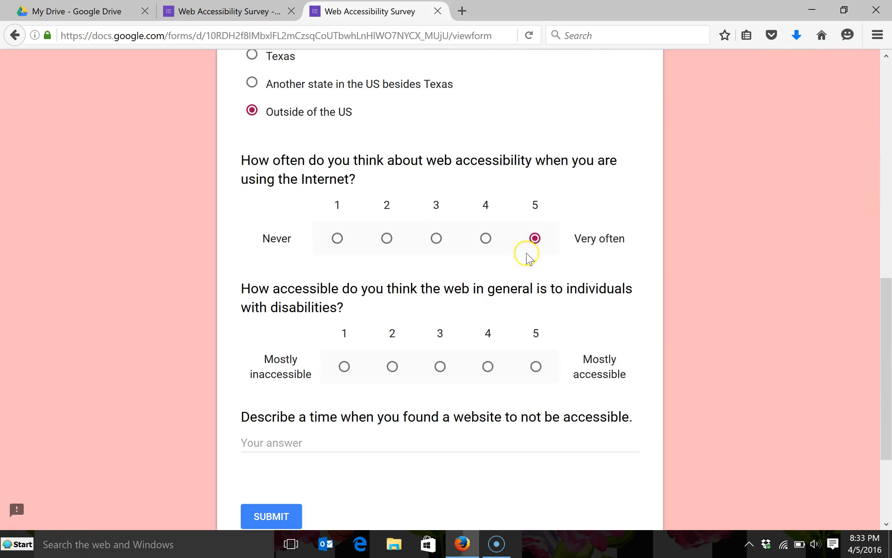
scroll(522, 273, "down", 2)
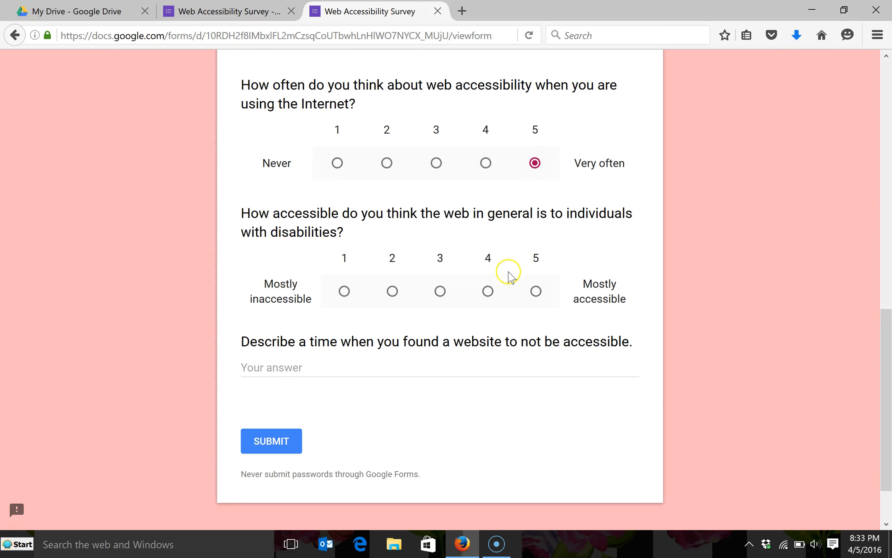
left_click(440, 291)
scroll(494, 311, "down", 2)
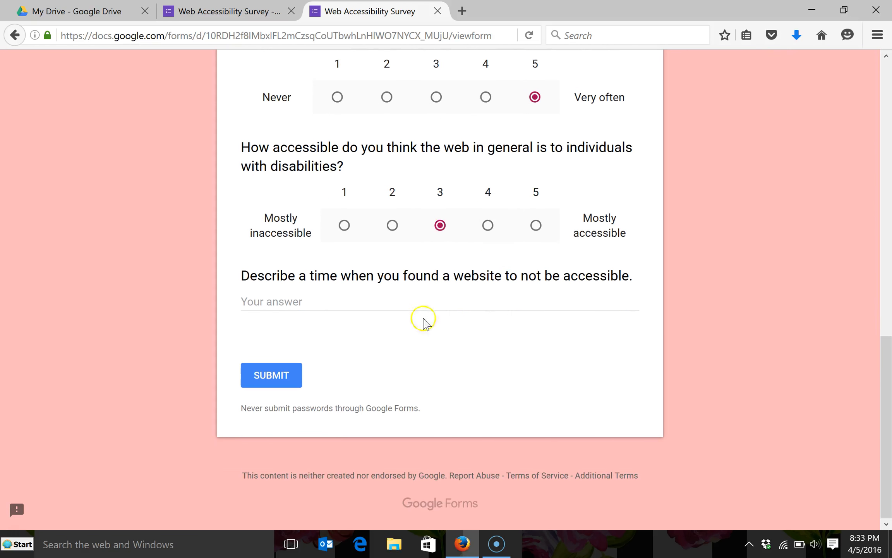
Step: Describe using a communication device to access the Internet, on which more graphical content sometimes does not load well, and submit the second response
left_click(343, 299)
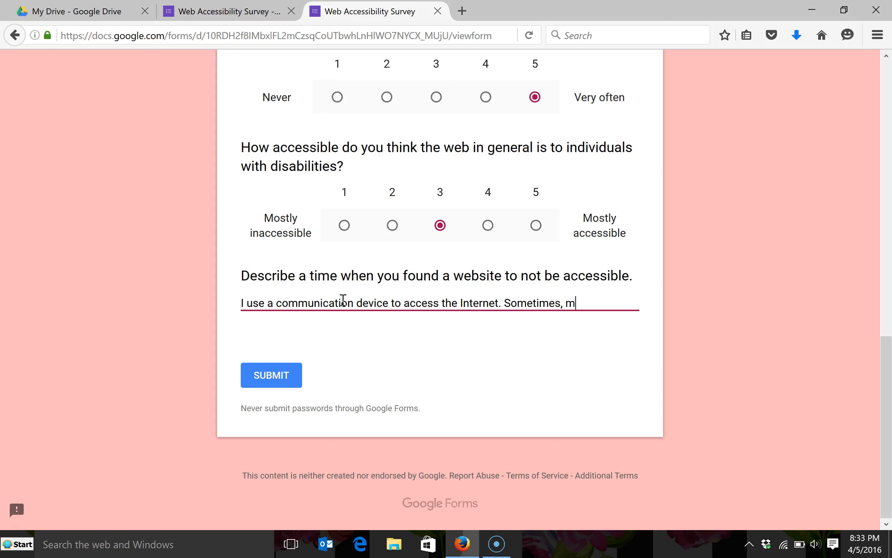
type("l c")
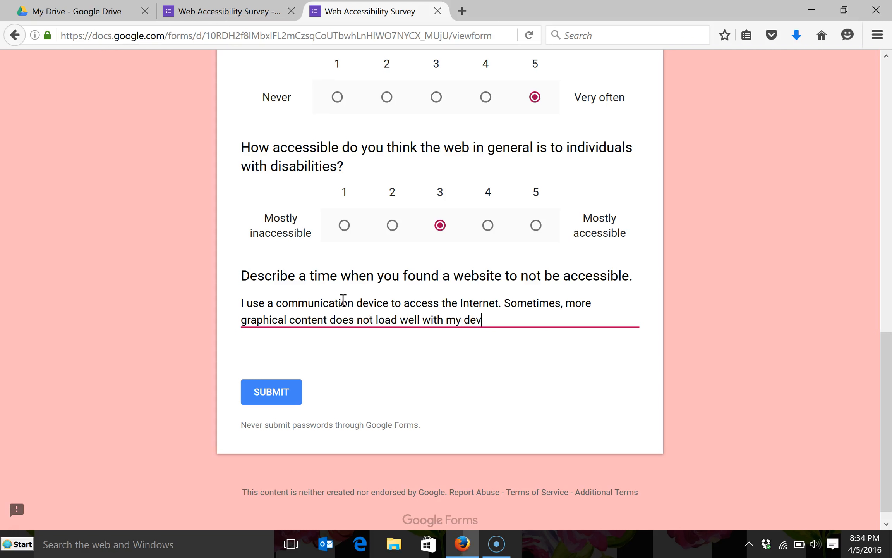
left_click(271, 391)
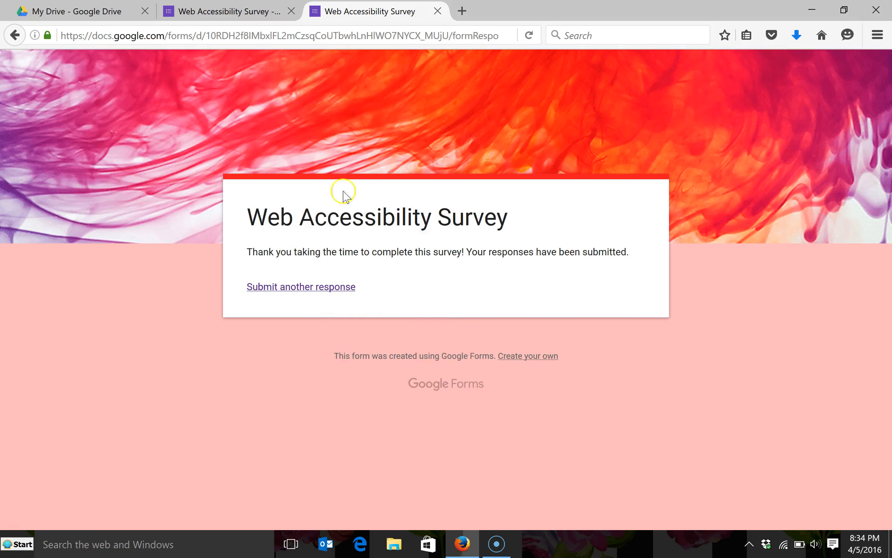
Step: Return to the survey's editor and look over the first charts in the response summary
left_click(240, 11)
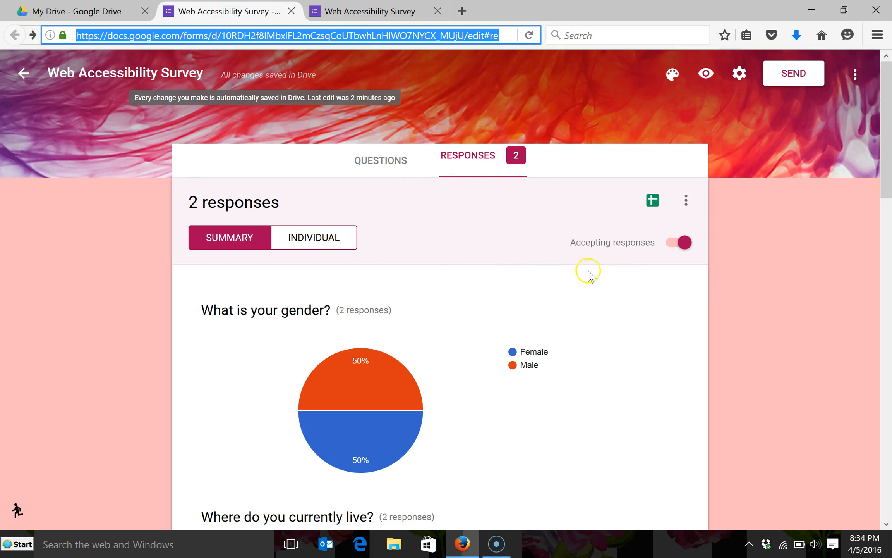
scroll(598, 310, "down", 5)
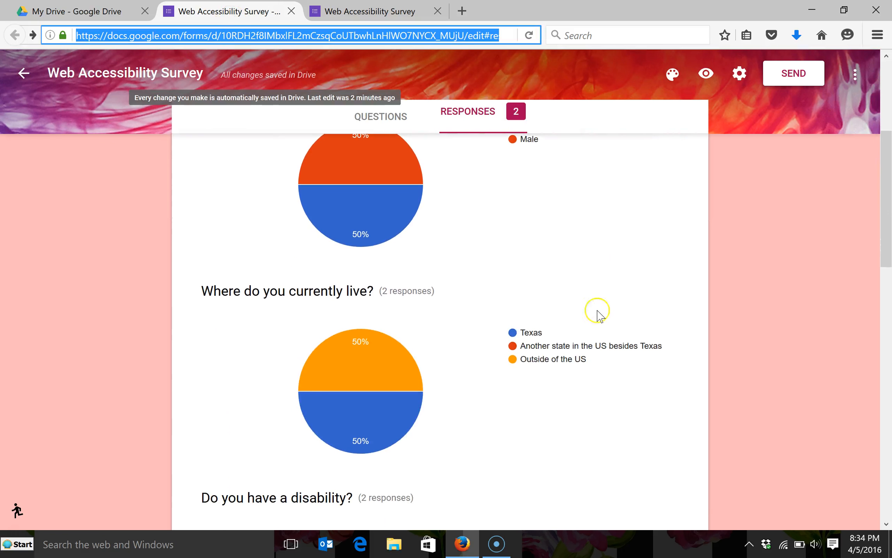
scroll(574, 293, "up", 5)
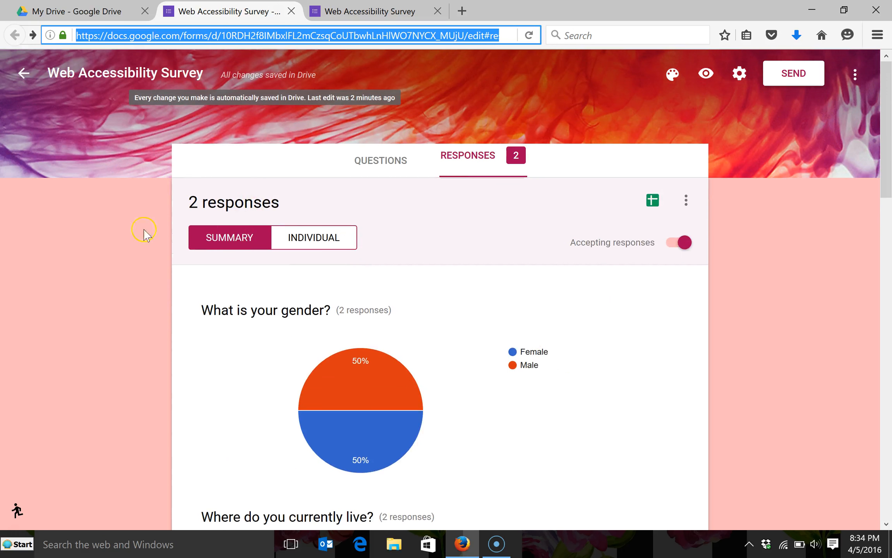
Step: Show the responses individually and read through the answers of the first respondent
left_click(318, 239)
scroll(436, 362, "down", 5)
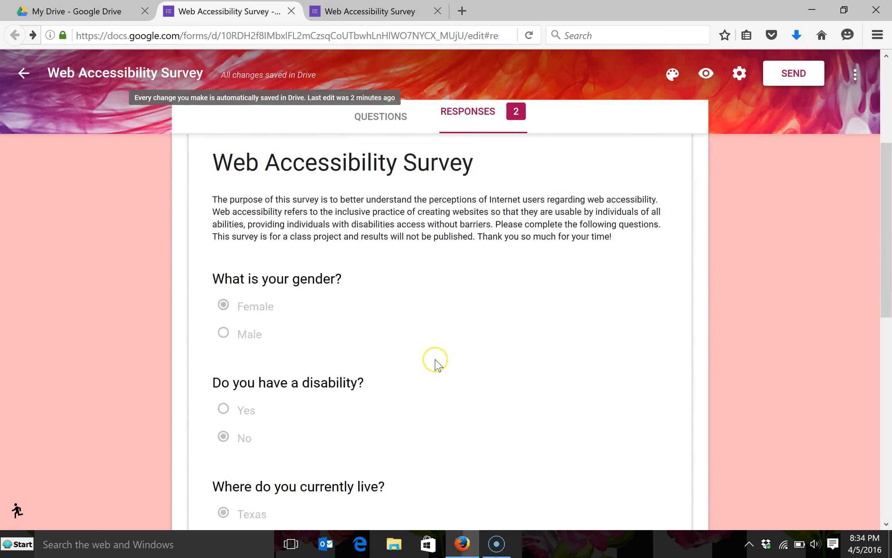
scroll(436, 362, "down", 10)
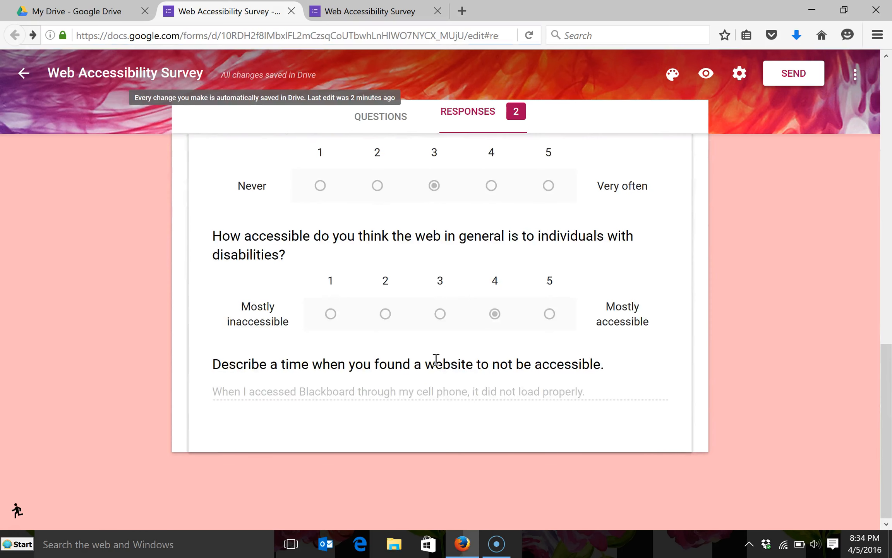
scroll(436, 362, "up", 7)
scroll(436, 359, "up", 5)
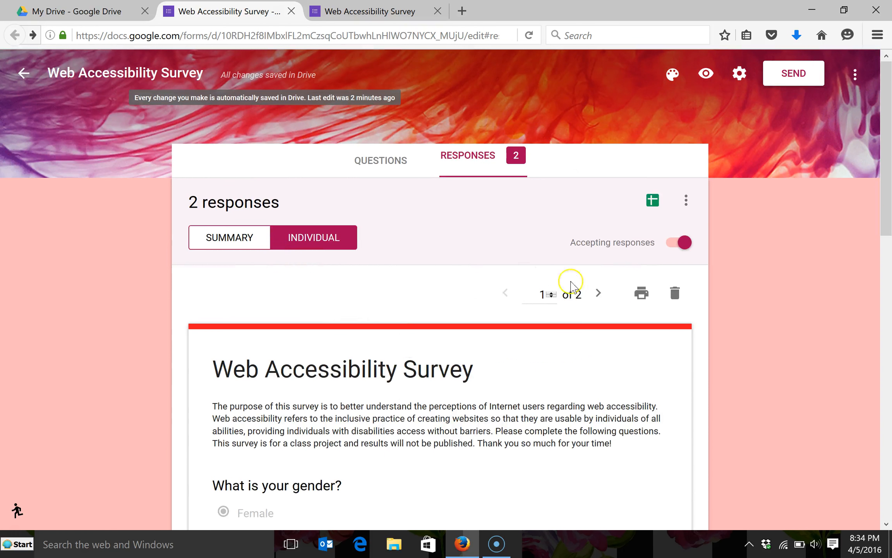
scroll(269, 405, "down", 5)
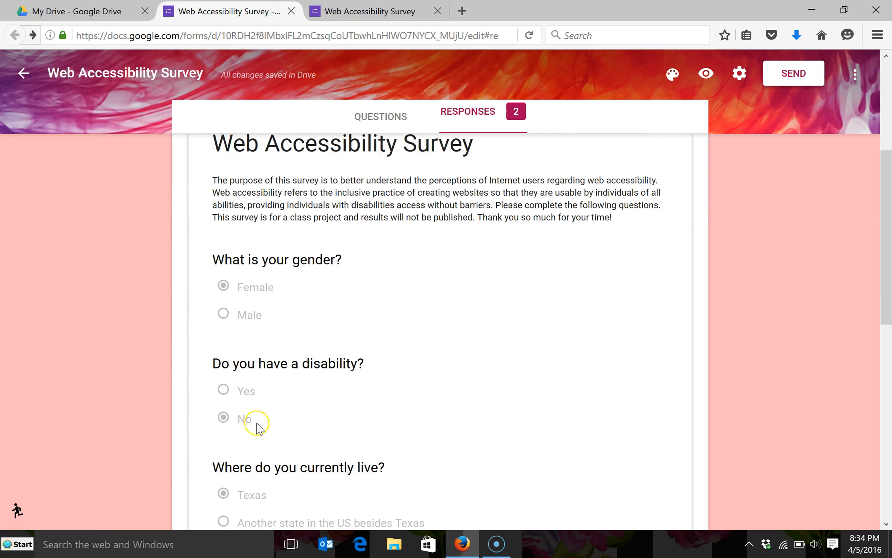
scroll(372, 409, "down", 4)
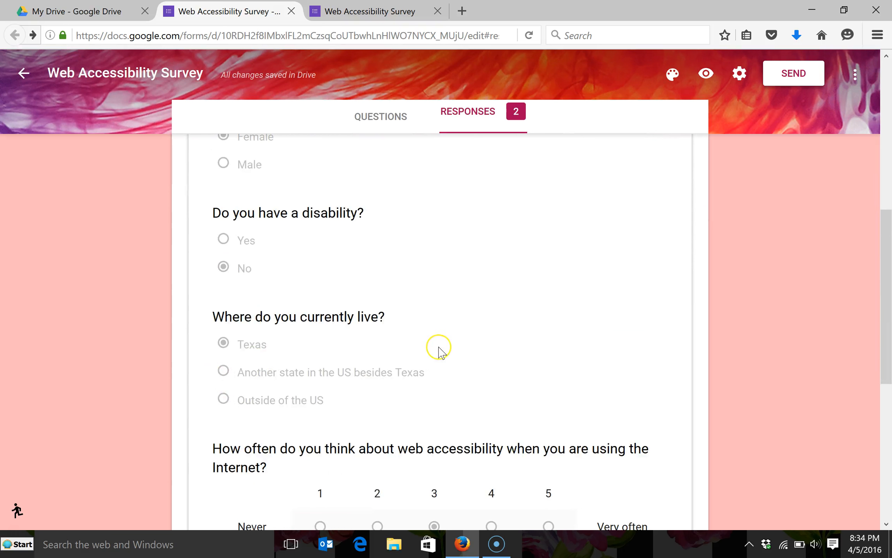
scroll(438, 348, "up", 7)
Step: Go to the second individual response and review its gender, disability and residence answers
left_click(599, 218)
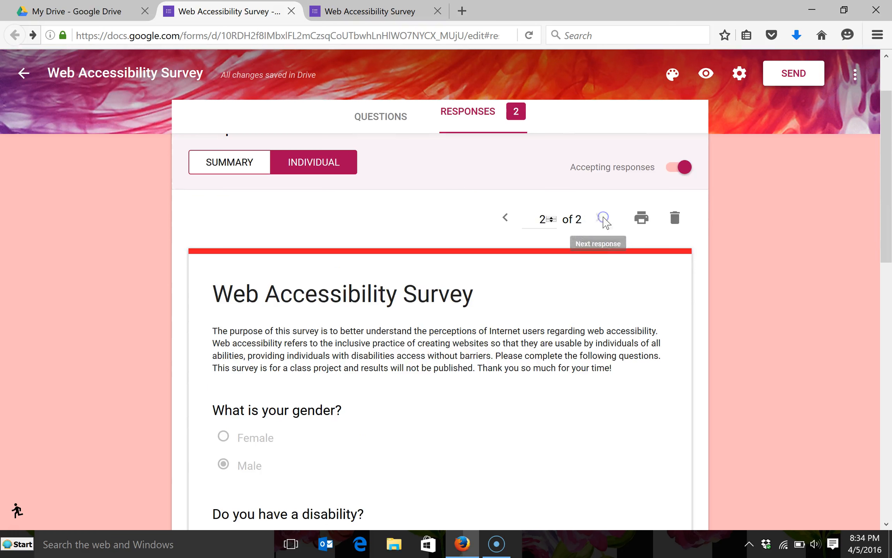
scroll(368, 446, "down", 8)
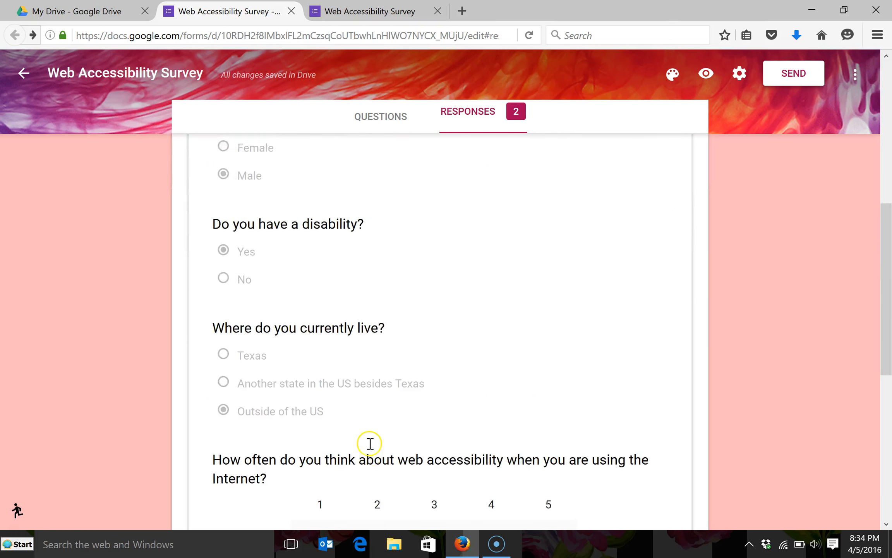
scroll(663, 304, "up", 10)
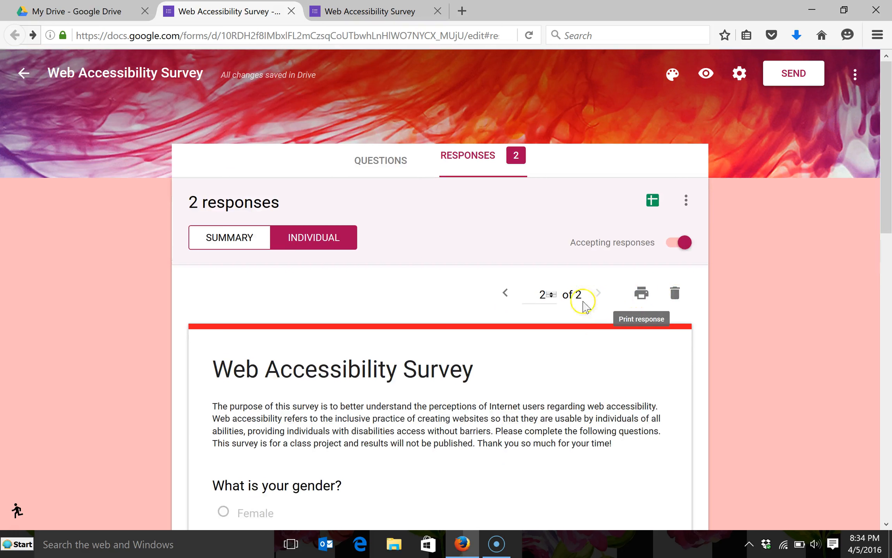
Step: Return to the response summary and examine the gender, residence and disability pie charts and the bar charts of both accessibility rating questions
left_click(231, 244)
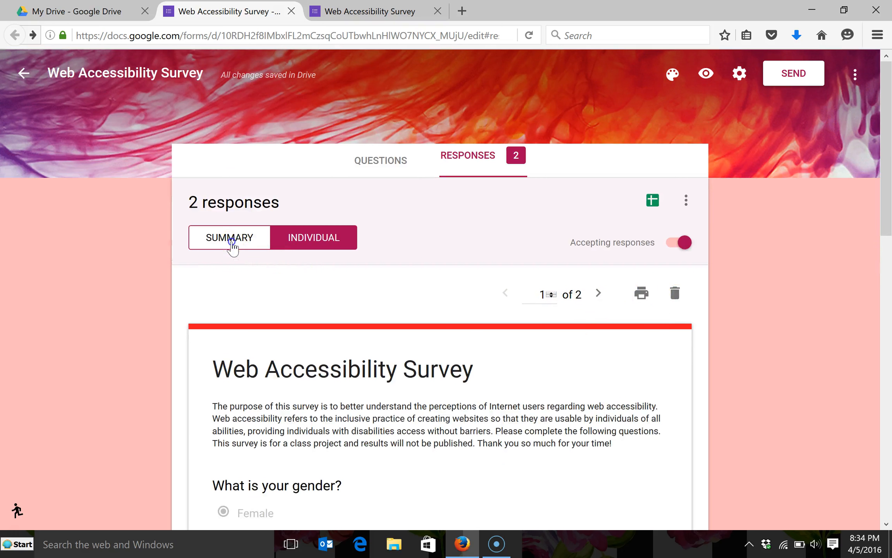
scroll(576, 347, "down", 2)
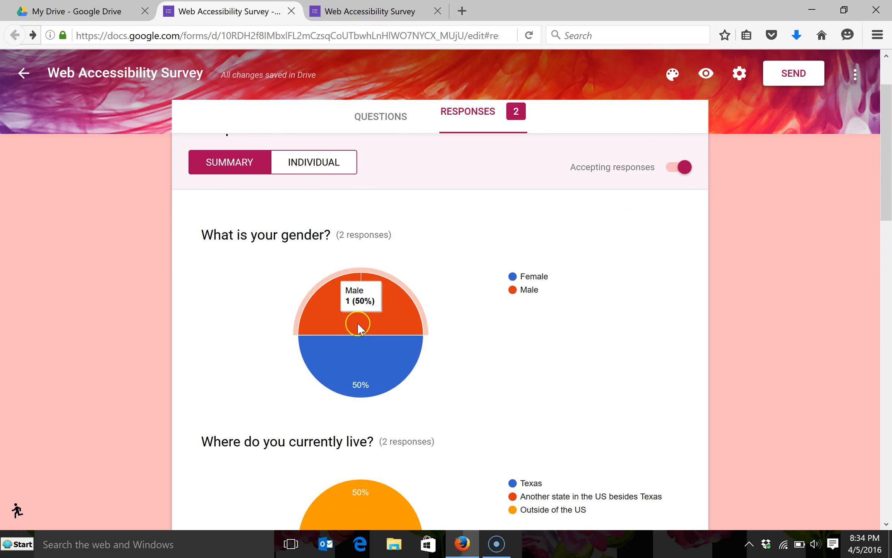
mouse_move(357, 299)
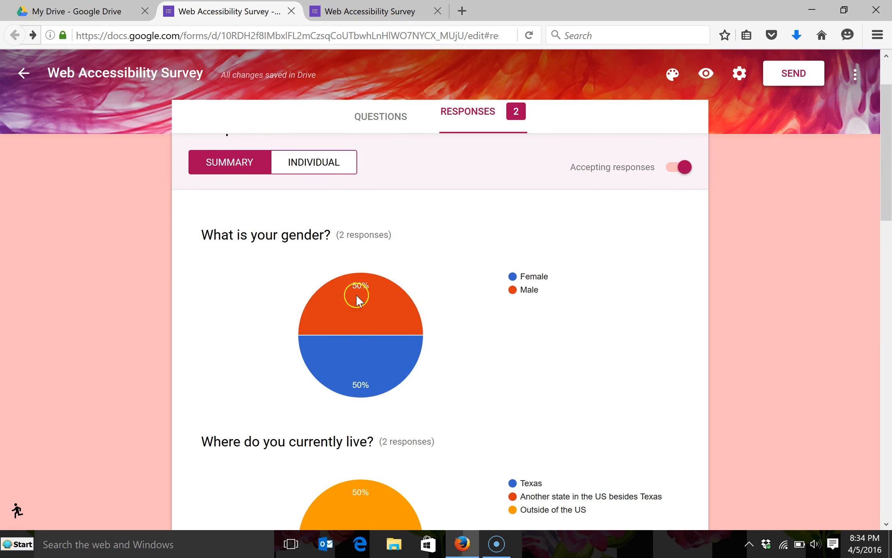
scroll(517, 381, "down", 3)
scroll(519, 384, "down", 2)
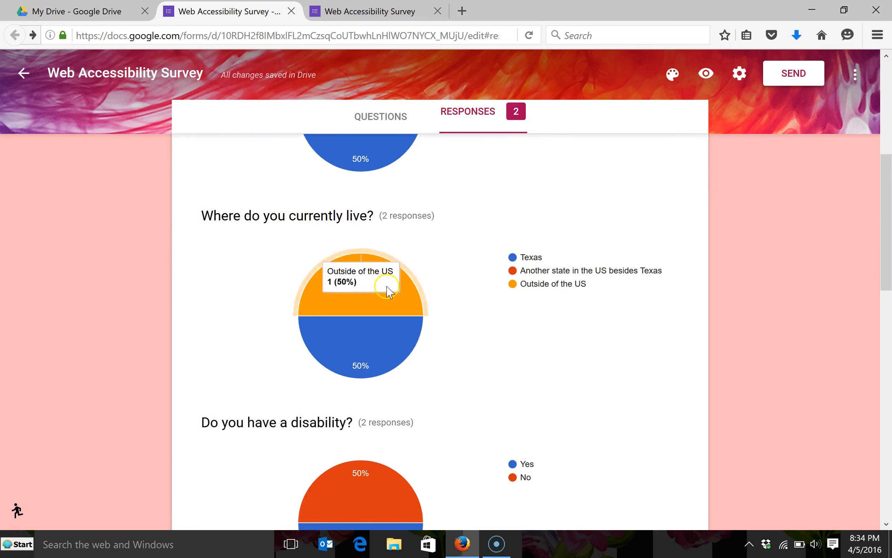
mouse_move(380, 344)
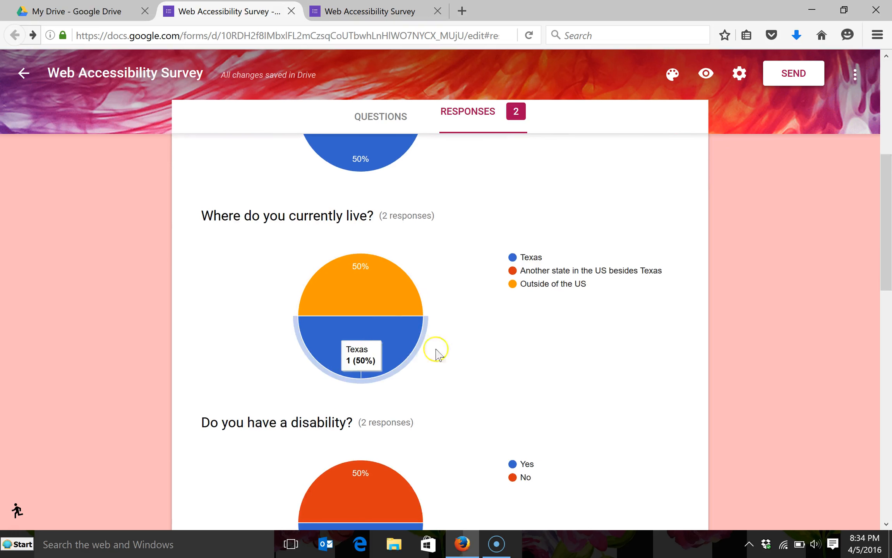
scroll(547, 349, "down", 3)
mouse_move(327, 338)
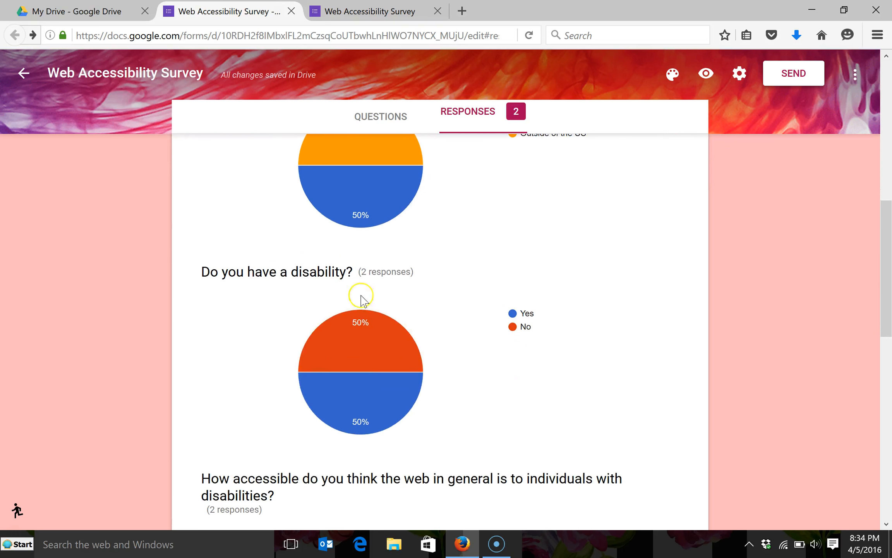
scroll(455, 377, "down", 2)
scroll(454, 378, "down", 3)
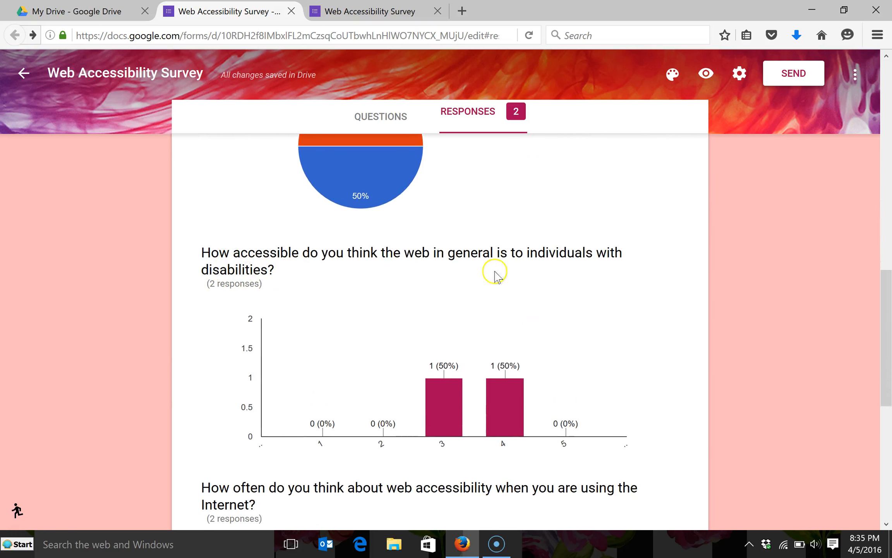
mouse_move(456, 388)
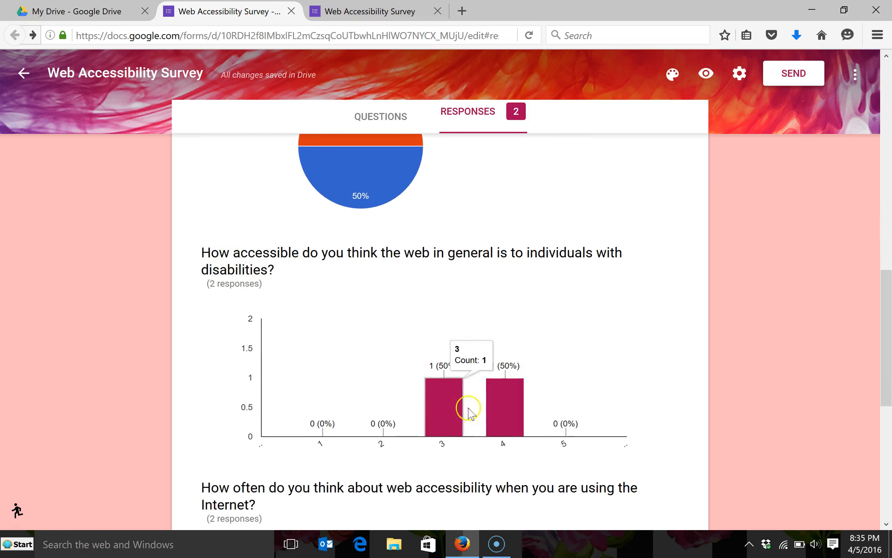
mouse_move(506, 417)
scroll(484, 400, "down", 2)
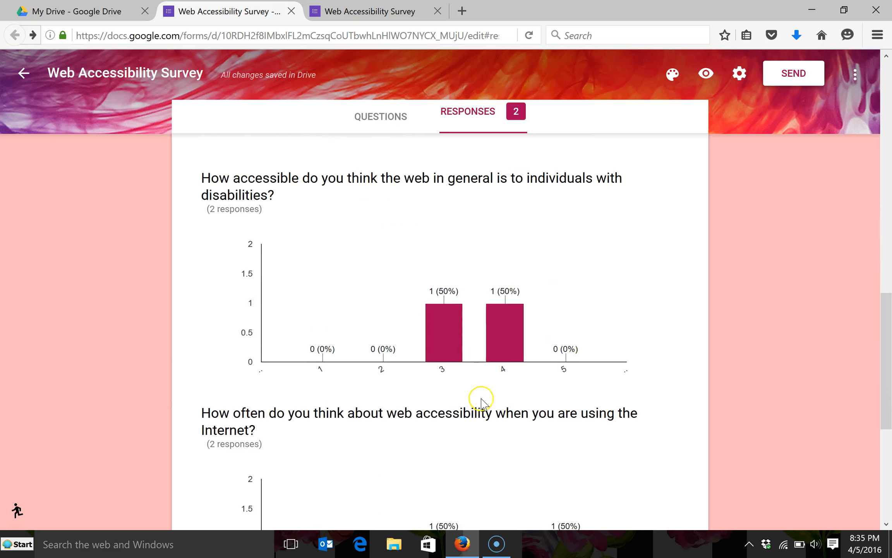
scroll(494, 355, "down", 3)
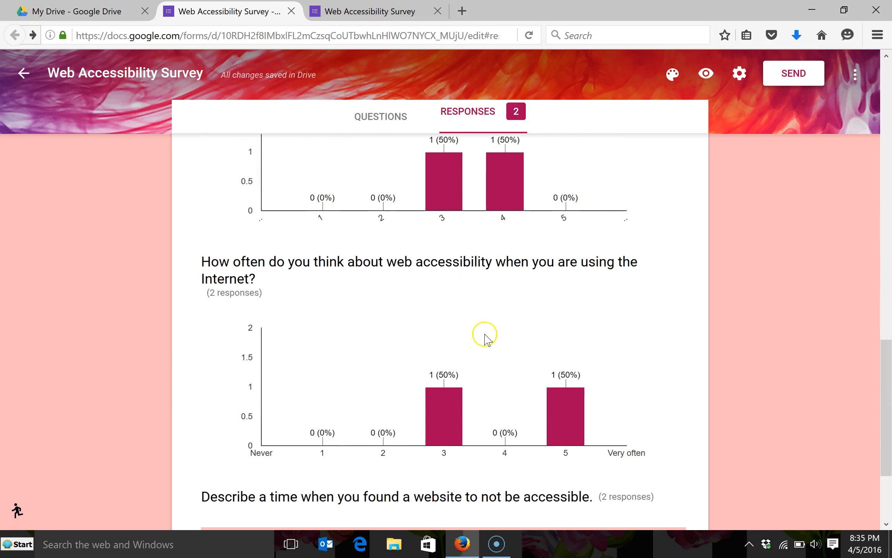
Step: Examine the bar chart on how often respondents think about web accessibility and read the open-ended answers on inaccessible websites
scroll(500, 341, "down", 2)
mouse_move(432, 324)
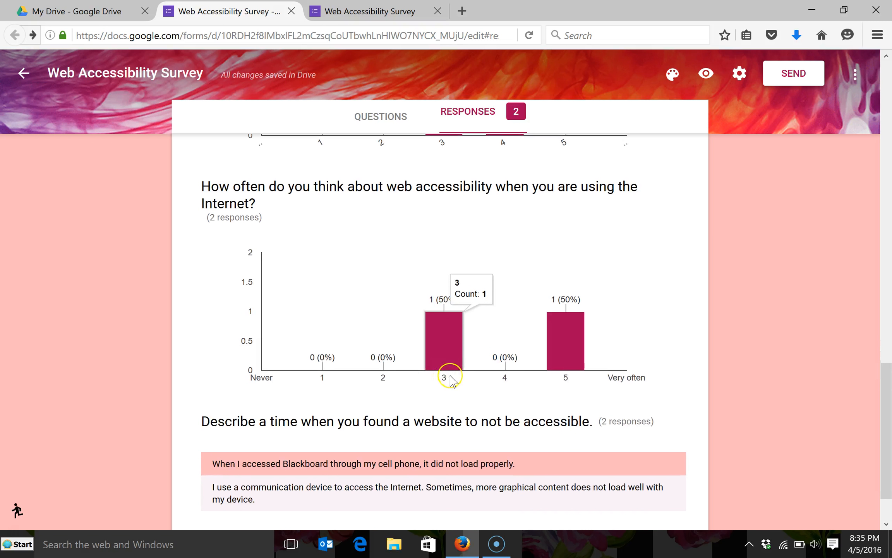
mouse_move(554, 366)
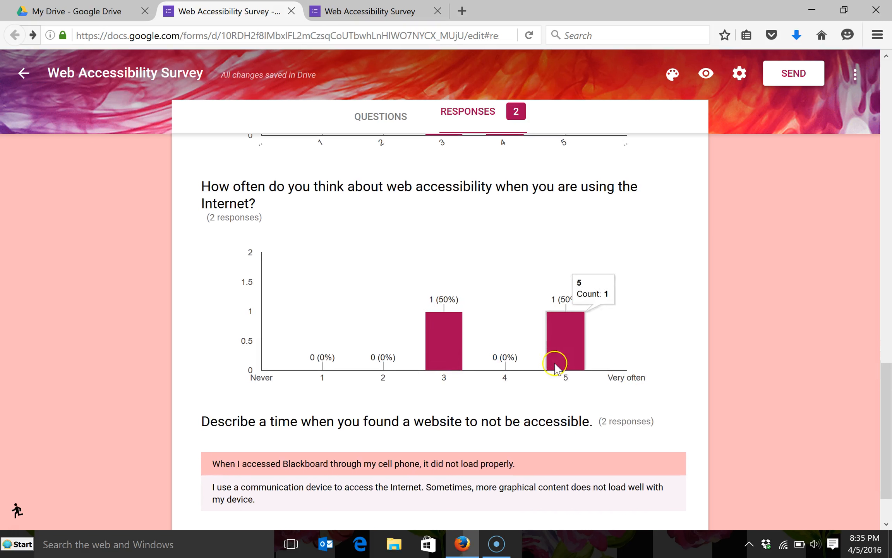
scroll(587, 387, "down", 2)
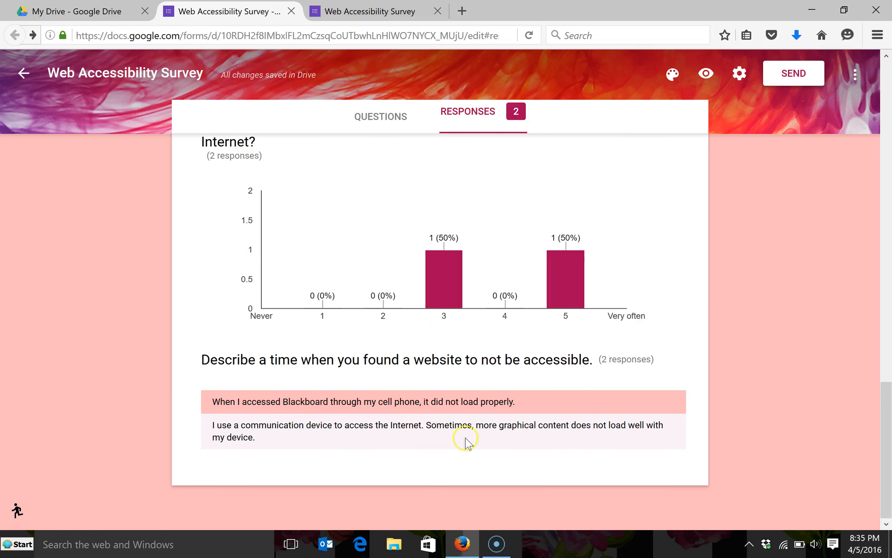
Step: Open the survey's responses as a spreadsheet and look across all the question columns
scroll(469, 437, "up", 15)
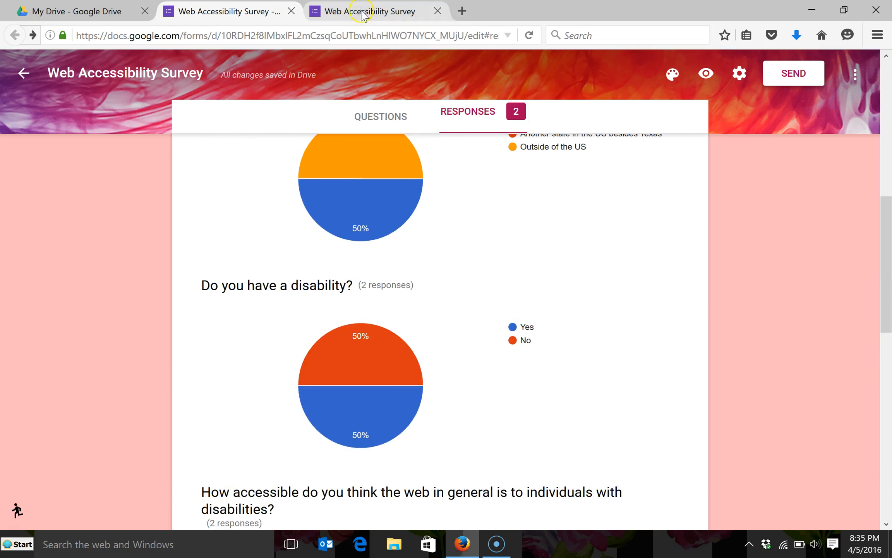
left_click(363, 12)
left_click(247, 18)
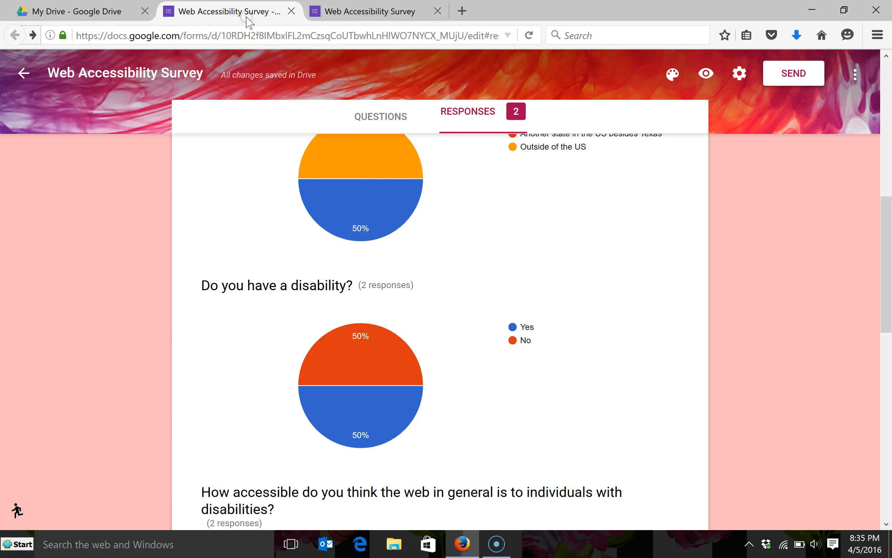
scroll(634, 312, "up", 15)
left_click(652, 200)
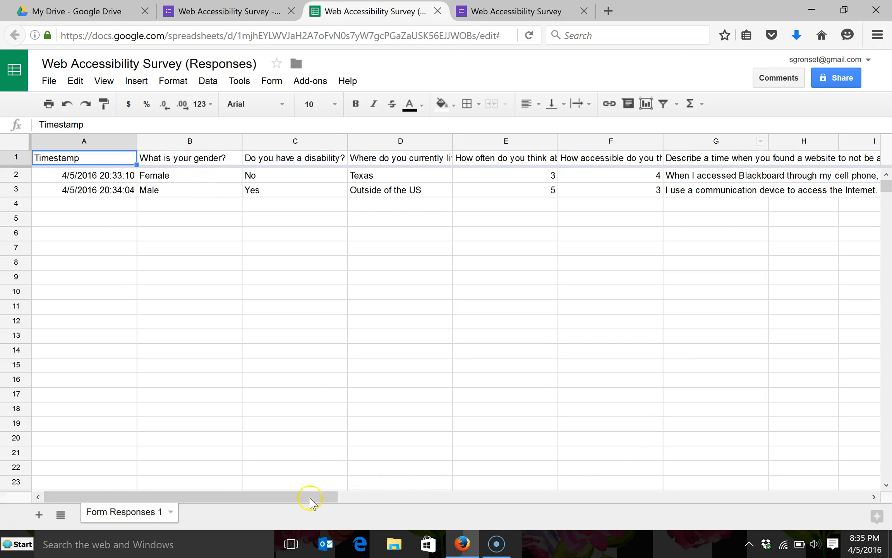
left_click_drag(312, 497, 359, 500)
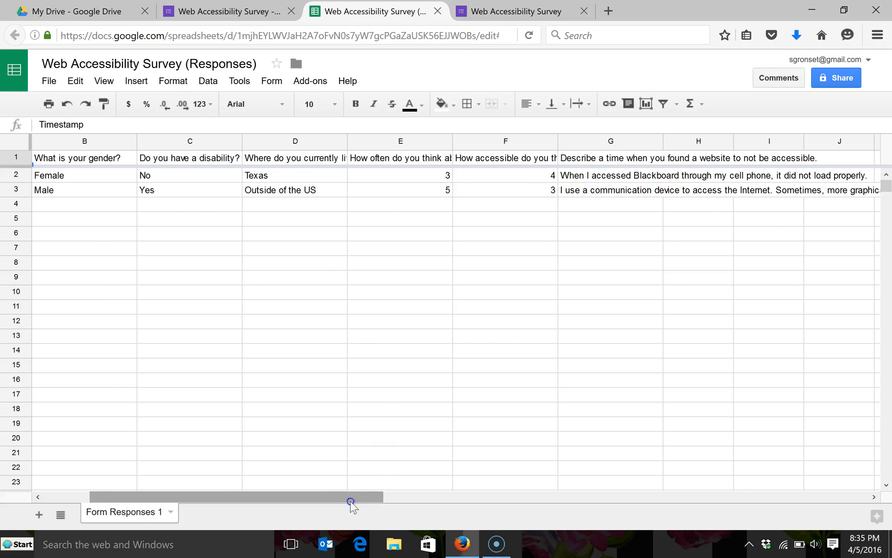
left_click_drag(351, 500, 303, 503)
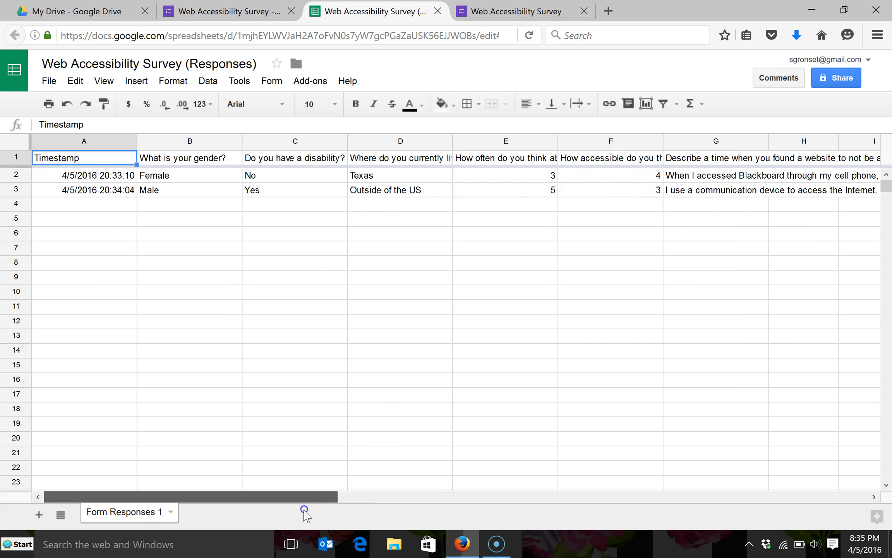
Step: Open the linked form for editing from the spreadsheet and close it again
left_click(272, 81)
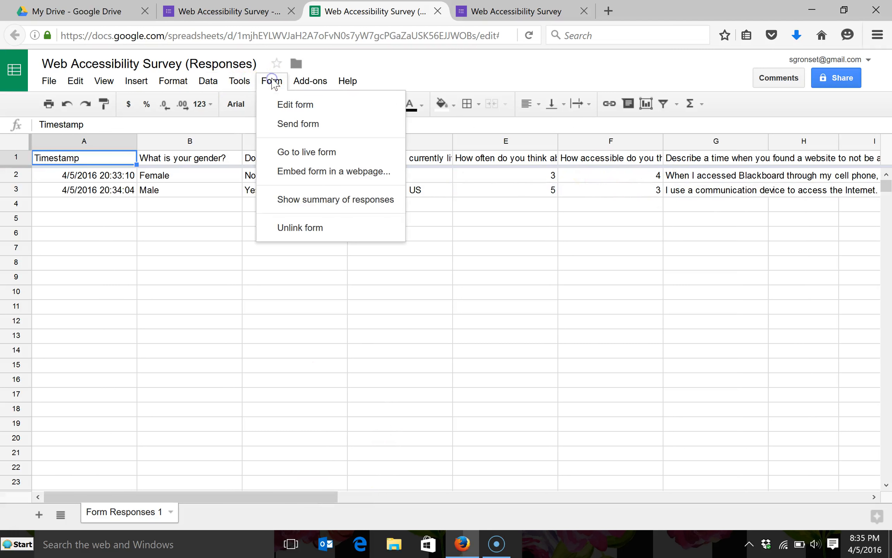
left_click(284, 108)
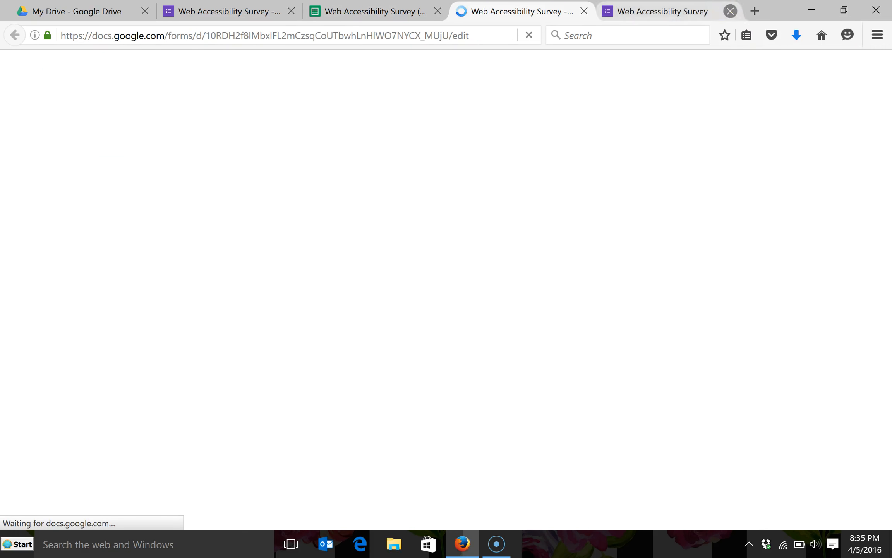
left_click(584, 11)
Step: View the shareable link in the form's sending options from the spreadsheet, and close the form without sending it
left_click(271, 80)
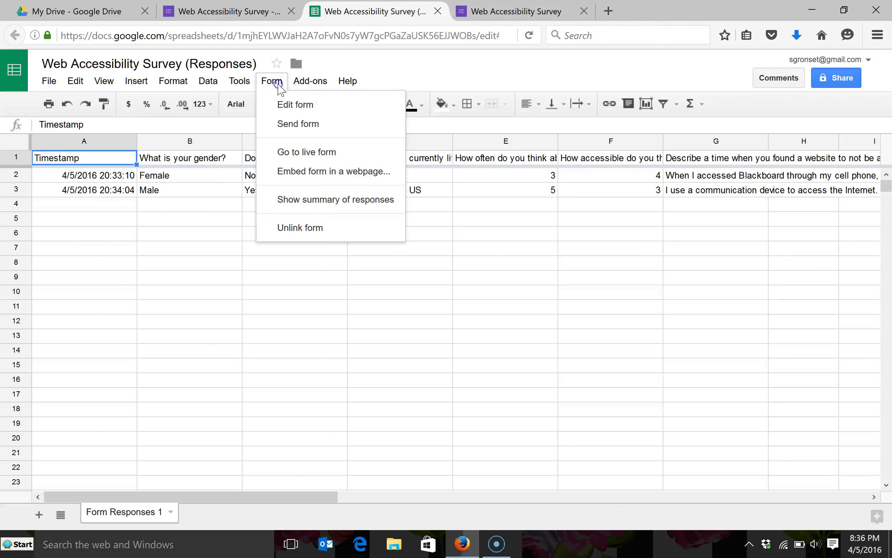
left_click(275, 123)
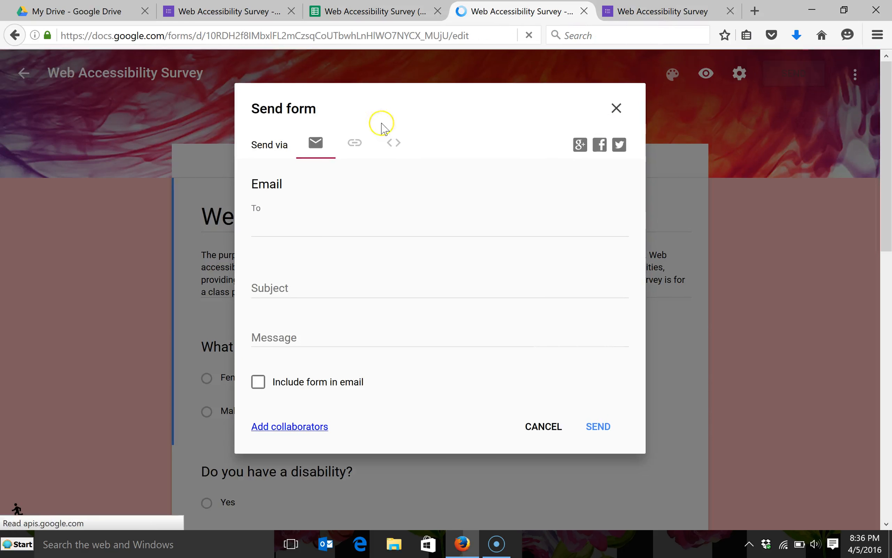
left_click(355, 144)
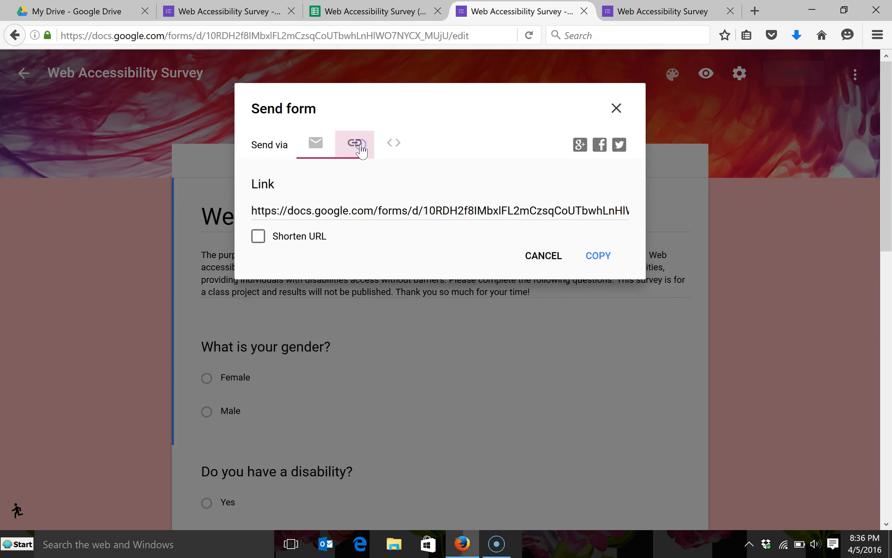
left_click(616, 108)
left_click(584, 11)
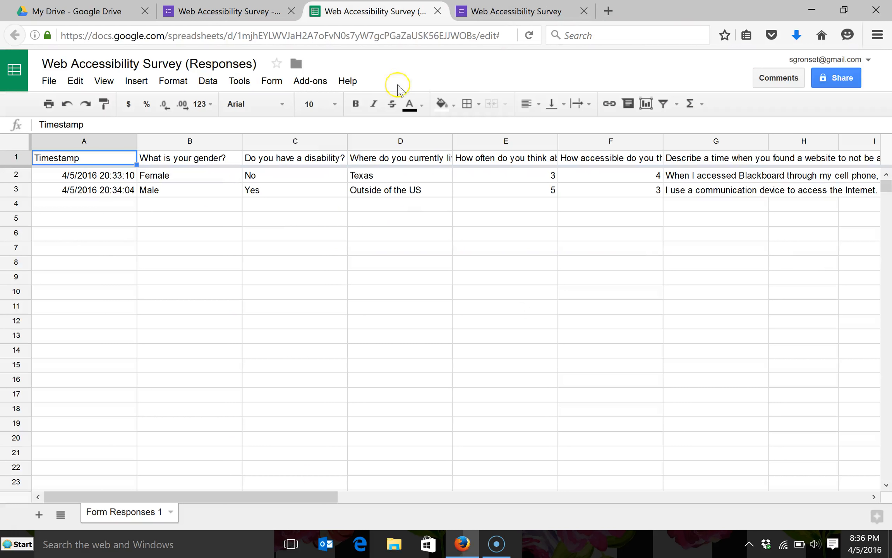
Step: View the live survey form from the responses spreadsheet and close it again
left_click(268, 81)
left_click(263, 156)
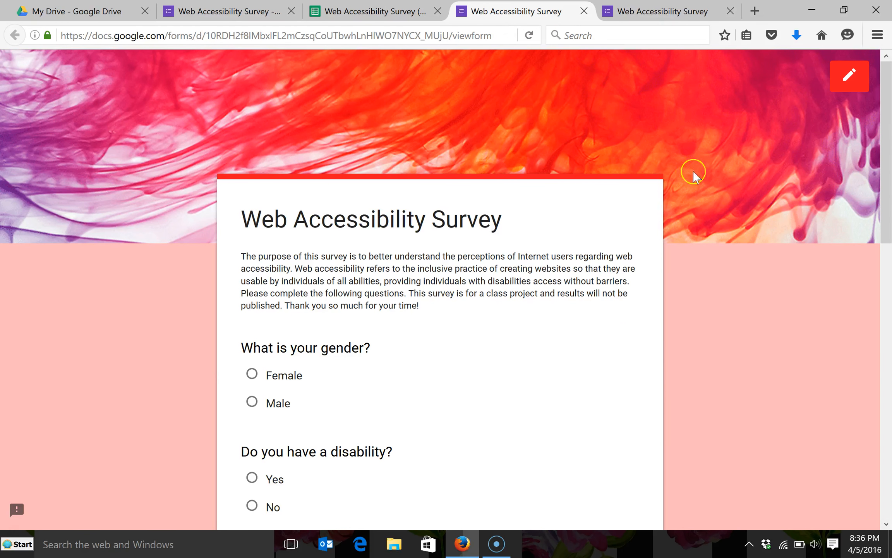
left_click(584, 11)
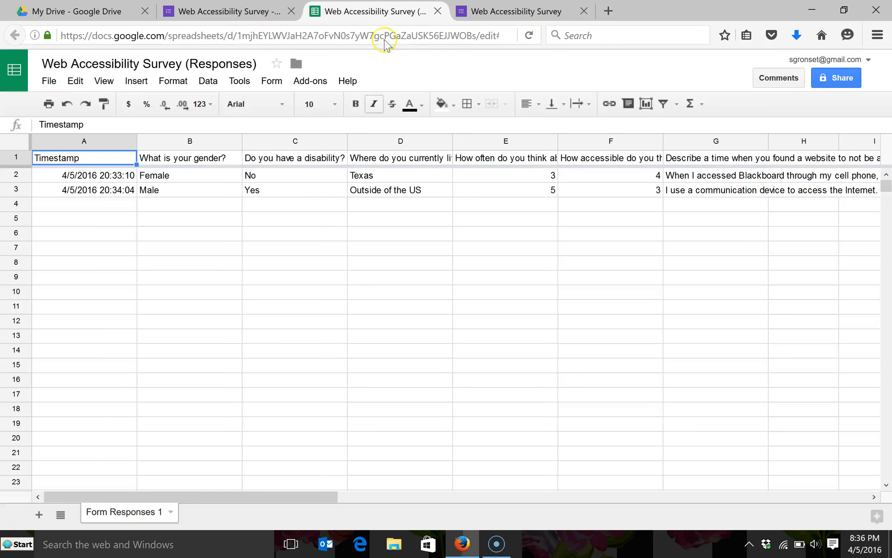
Step: Show the summary of responses from the spreadsheet, review it down to the daily response graph, and close it
left_click(263, 82)
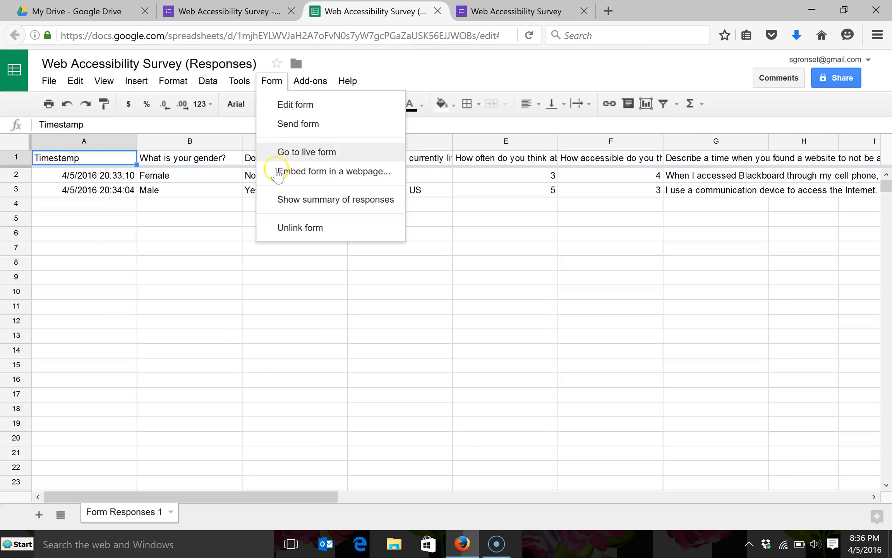
left_click(304, 202)
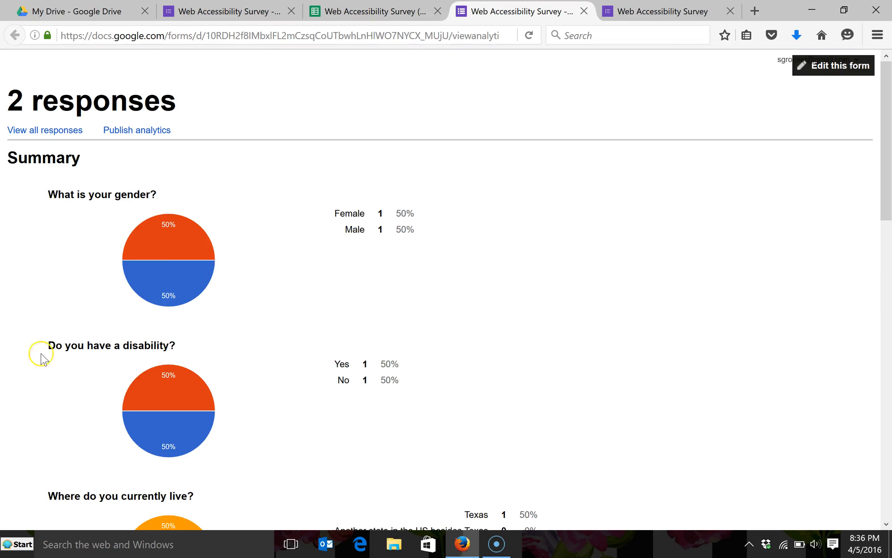
scroll(369, 344, "down", 15)
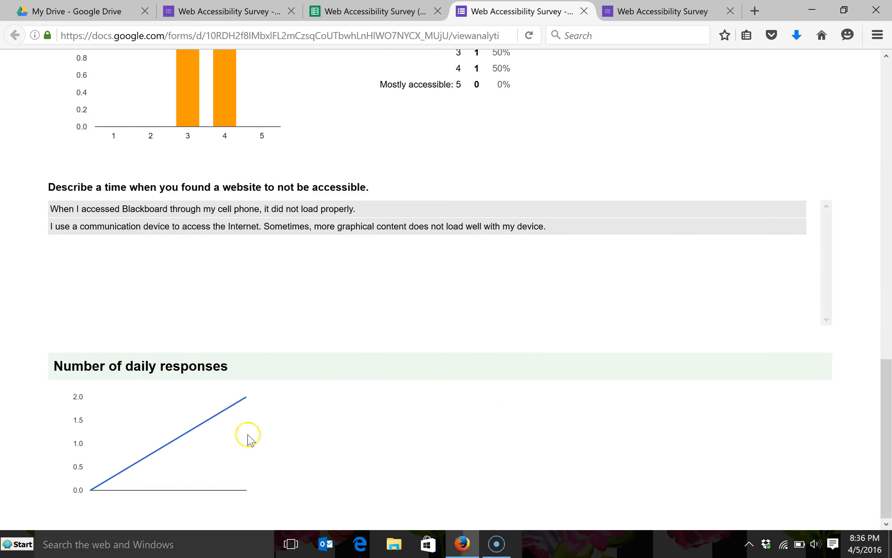
scroll(394, 399, "up", 10)
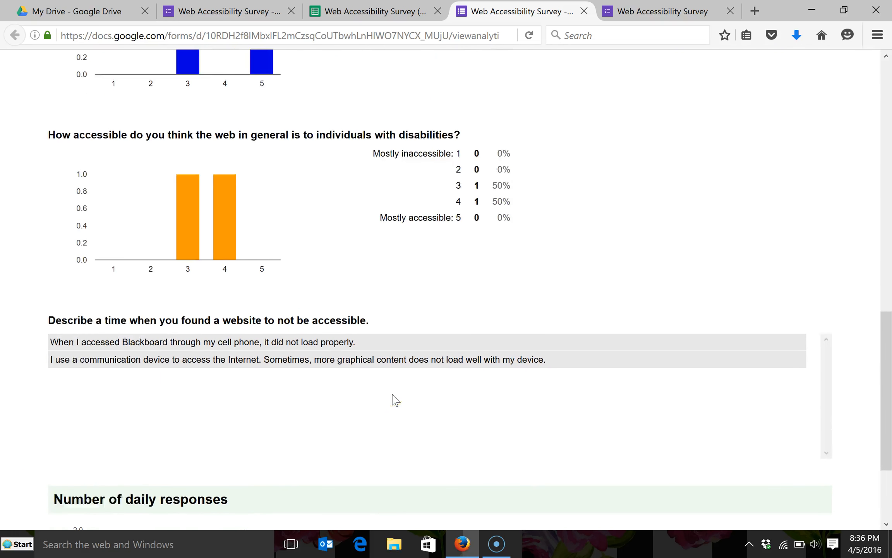
scroll(393, 399, "up", 7)
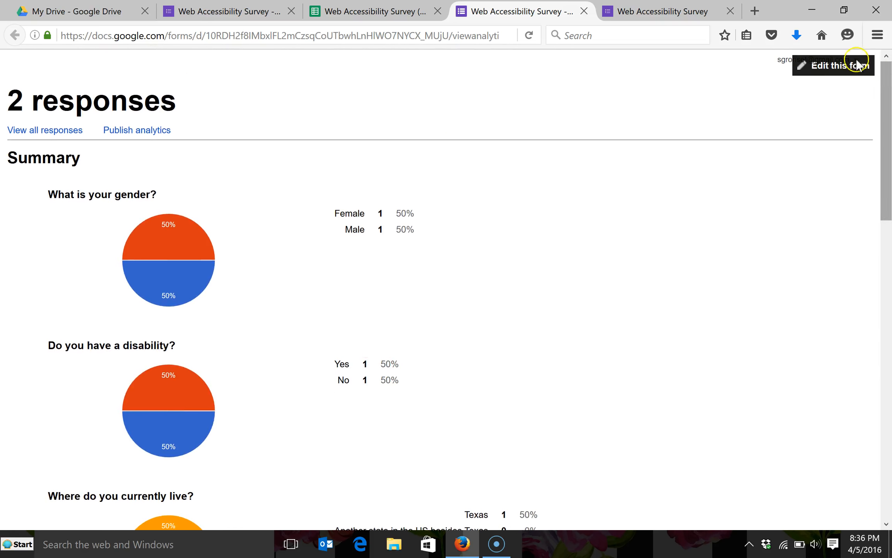
left_click(584, 12)
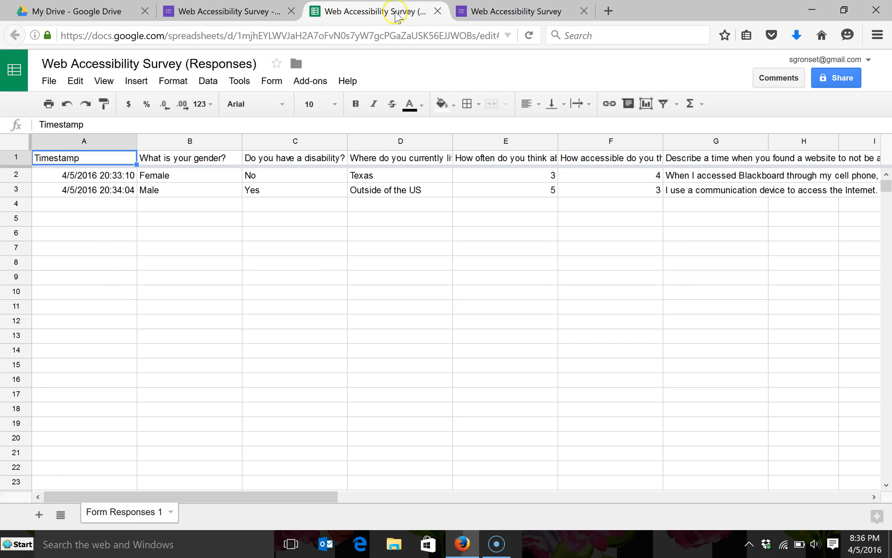
Step: Check the response summary in the survey's editor and return to the responses spreadsheet for comparison
left_click(256, 16)
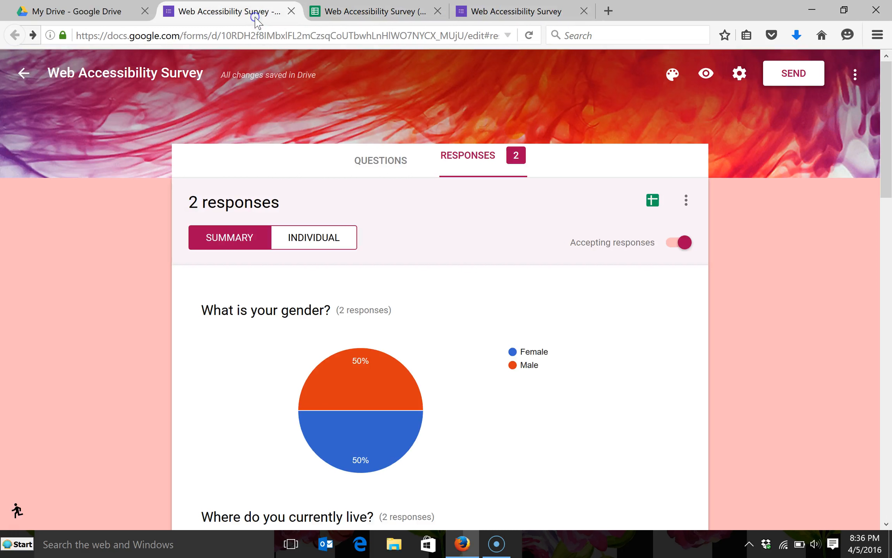
scroll(503, 287, "down", 2)
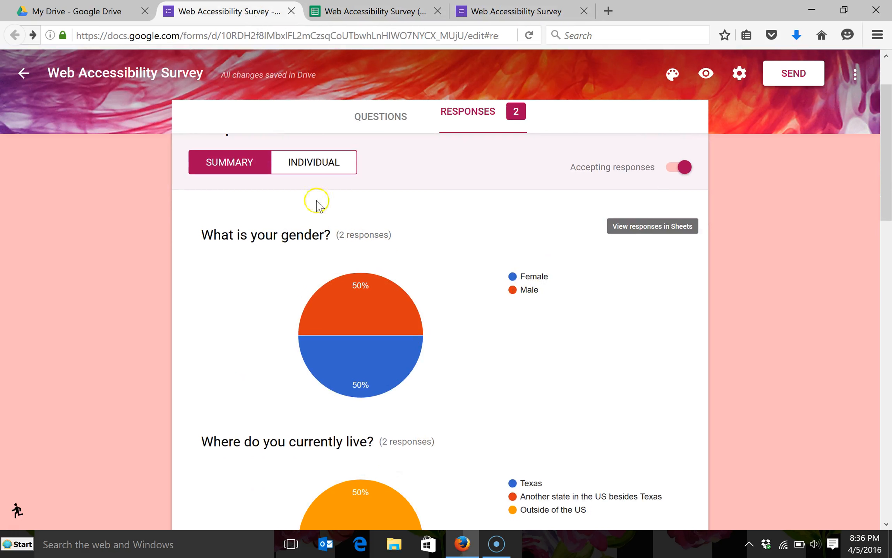
left_click(341, 13)
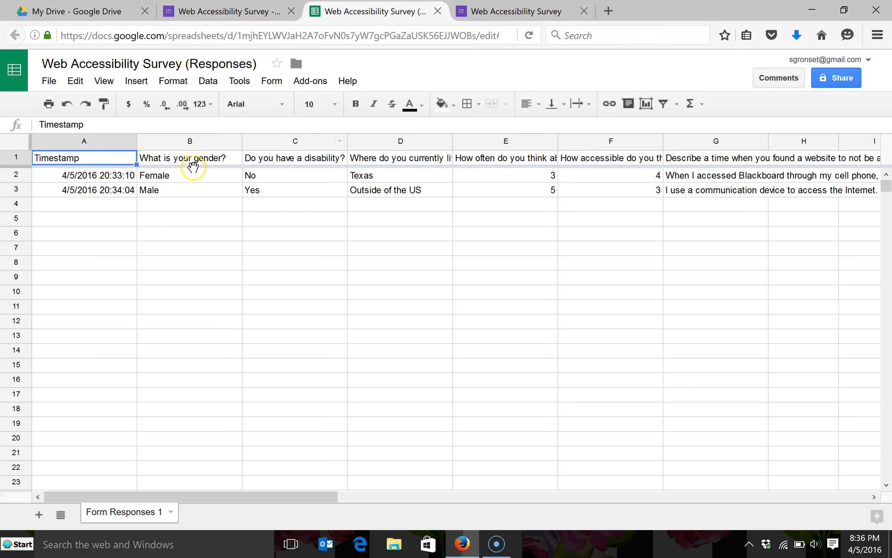
Step: Select the two answers in E2:E3, look through the spreadsheet's commands, and go back to the survey's response summary
left_click(519, 176)
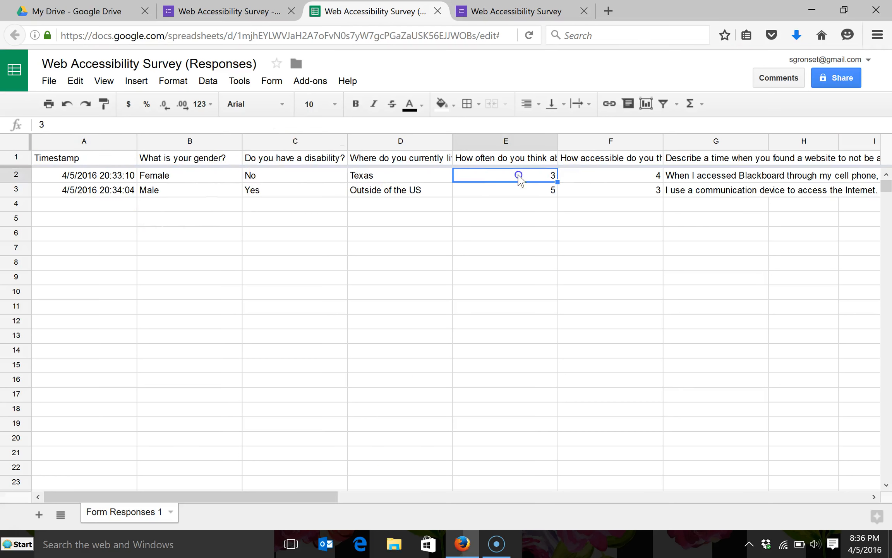
left_click_drag(510, 177, 520, 193)
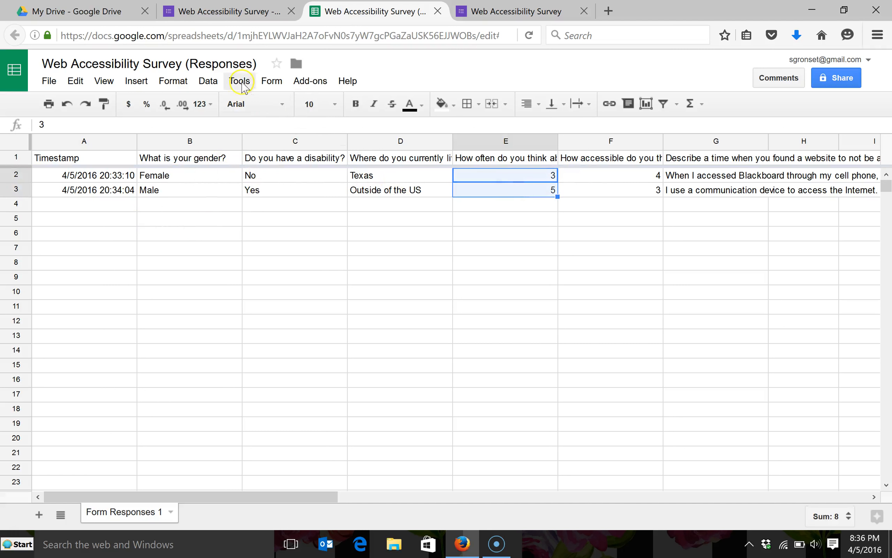
left_click(137, 82)
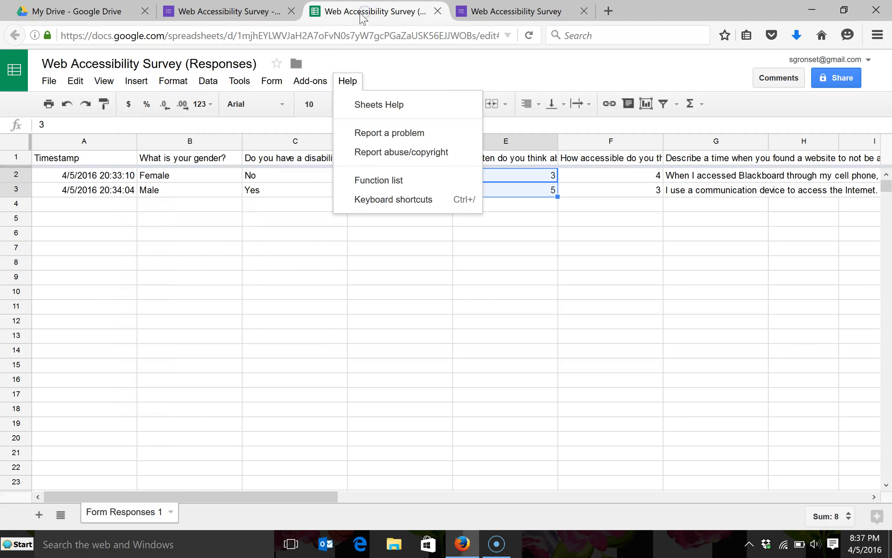
left_click(273, 16)
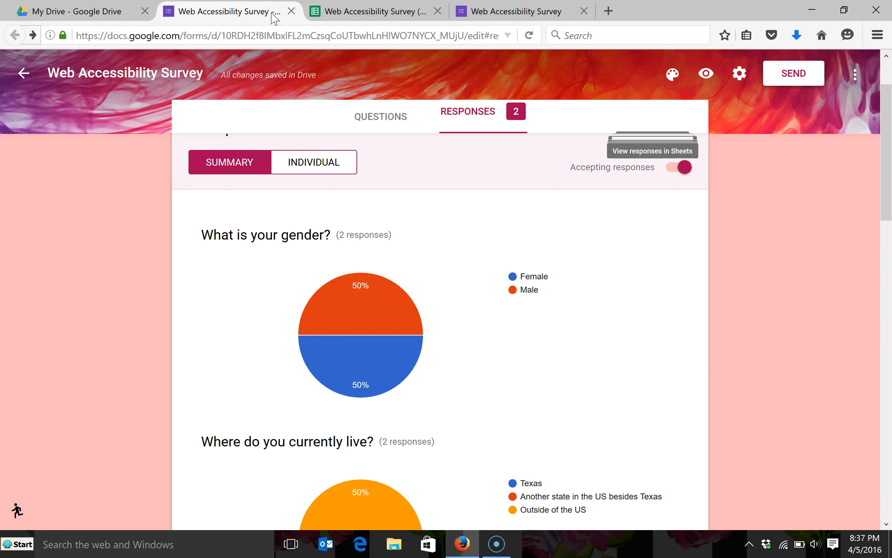